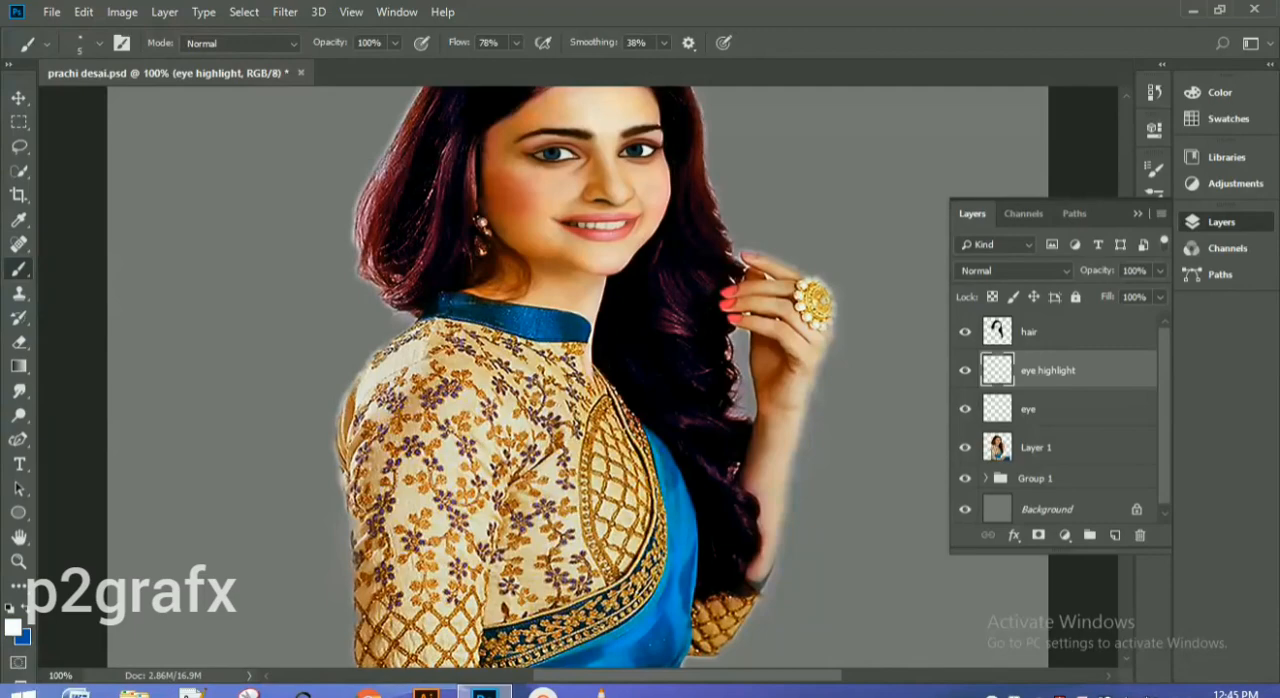
Step: Try a small white highlight dot in the left-hand iris on the eye highlight layer with a 3 px brush
{"action": "key", "text": "ctrl+plus"}
{"action": "key", "text": "F7"}
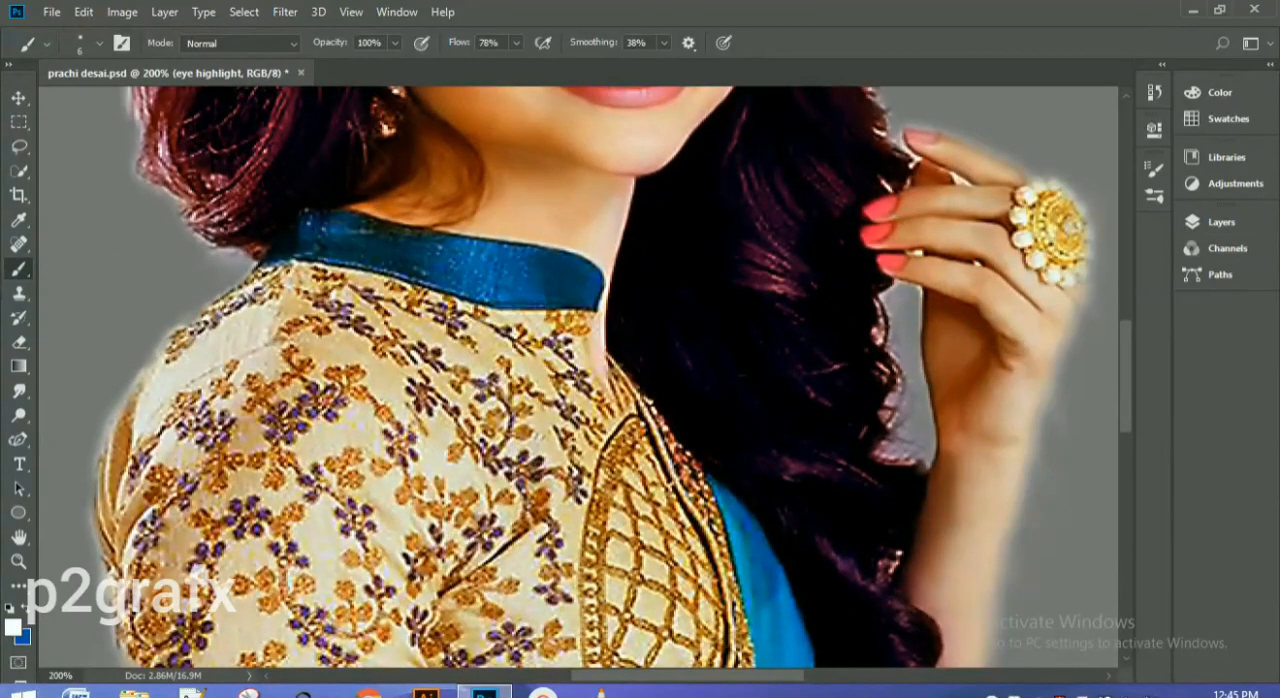
{"action": "scroll", "coordinate": [578, 377], "scroll_direction": "up", "scroll_amount": 5}
{"action": "key", "text": "ctrl+plus"}
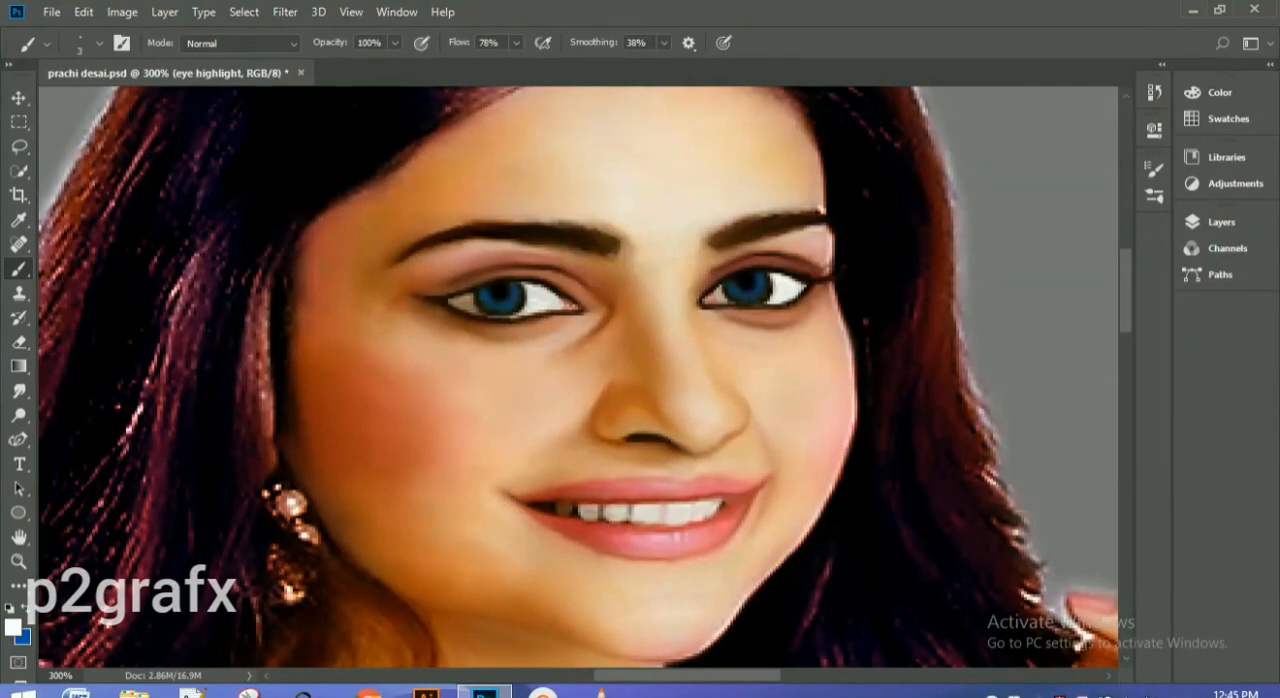
{"action": "left_click", "coordinate": [491, 297]}
{"action": "key", "text": "ctrl+plus"}
{"action": "key", "text": "ctrl+plus"}
{"action": "key", "text": "ctrl+minus"}
{"action": "key", "text": "ctrl+minus"}
{"action": "key", "text": "ctrl+minus"}
{"action": "key", "text": "ctrl+minus"}
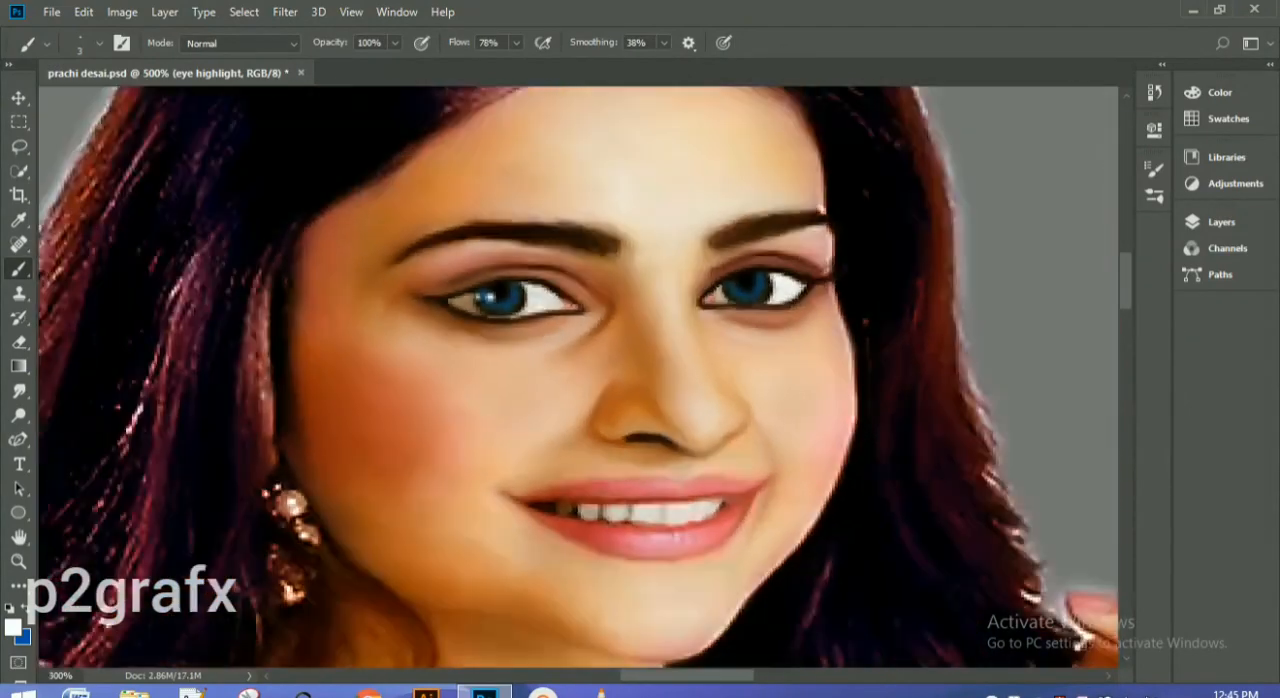
{"action": "key", "text": "ctrl+minus"}
{"action": "key", "text": "ctrl+plus"}
{"action": "key", "text": "ctrl+plus"}
{"action": "key", "text": "ctrl+plus"}
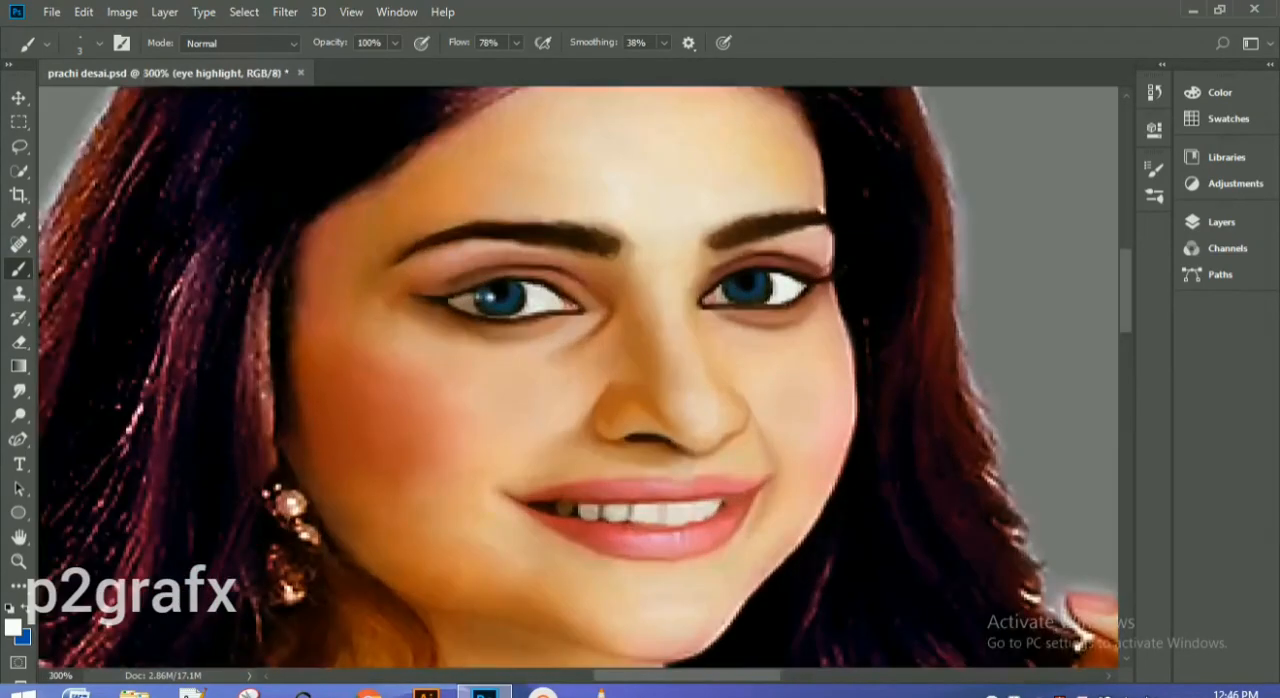
Step: Roll the history back to the last layer rename, discarding the highlight strokes
{"action": "left_click", "coordinate": [1154, 92]}
{"action": "left_click", "coordinate": [1019, 258]}
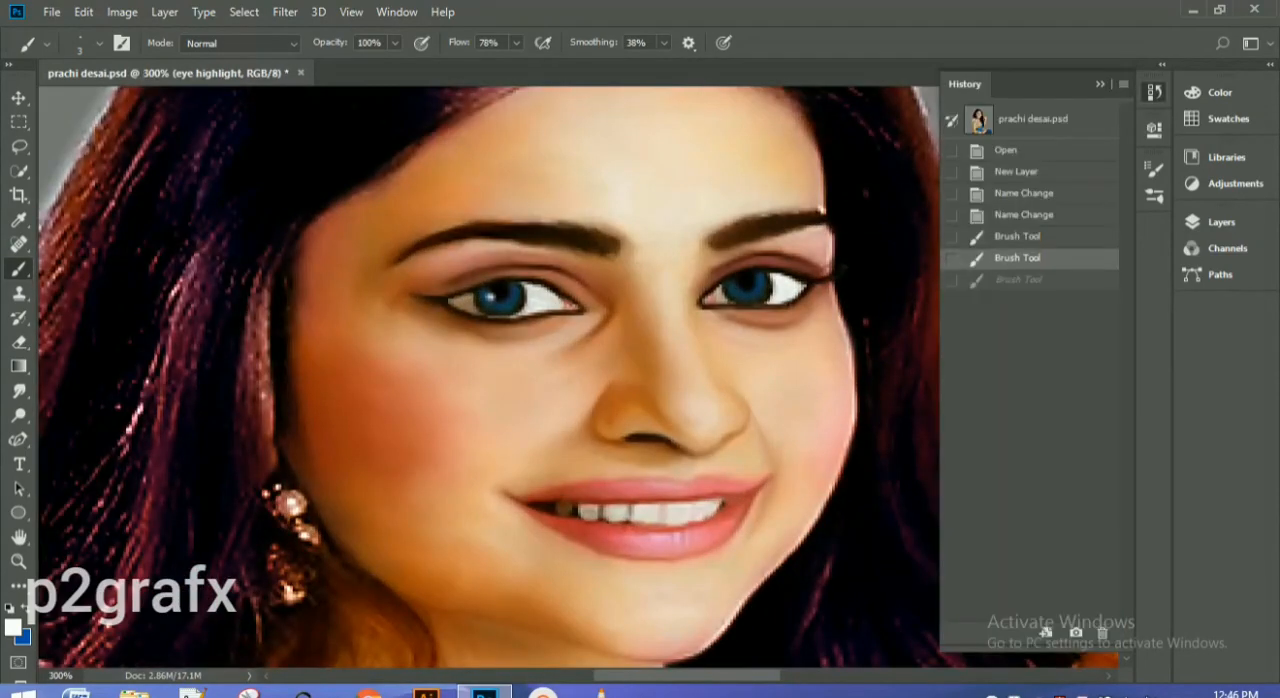
{"action": "left_click", "coordinate": [1024, 215]}
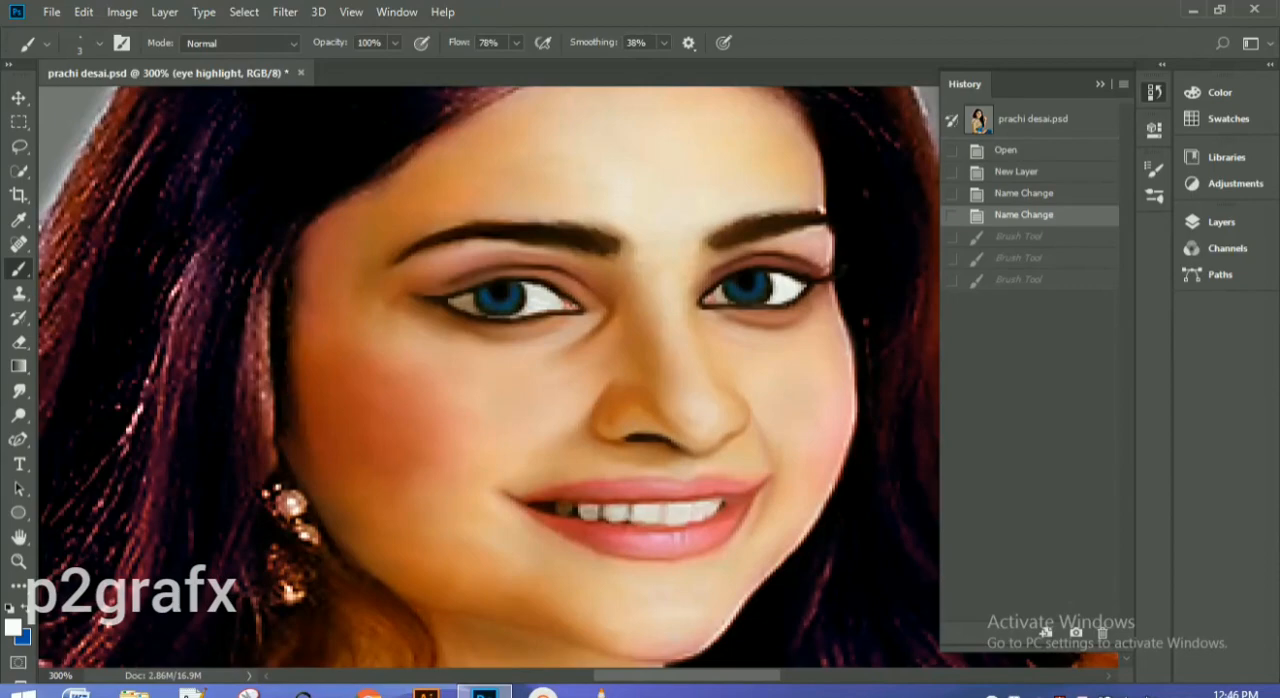
Step: Try several white highlight dots in the right-hand iris with a 2 px brush and undo the last dot
{"action": "key", "text": "ctrl+shift+z"}
{"action": "key", "text": "ctrl+shift+z"}
{"action": "key", "text": "ctrl+shift+z"}
{"action": "key", "text": "ctrl+shift+z"}
{"action": "key", "text": "ctrl+minus"}
{"action": "key", "text": "ctrl+minus"}
{"action": "key", "text": "ctrl+minus"}
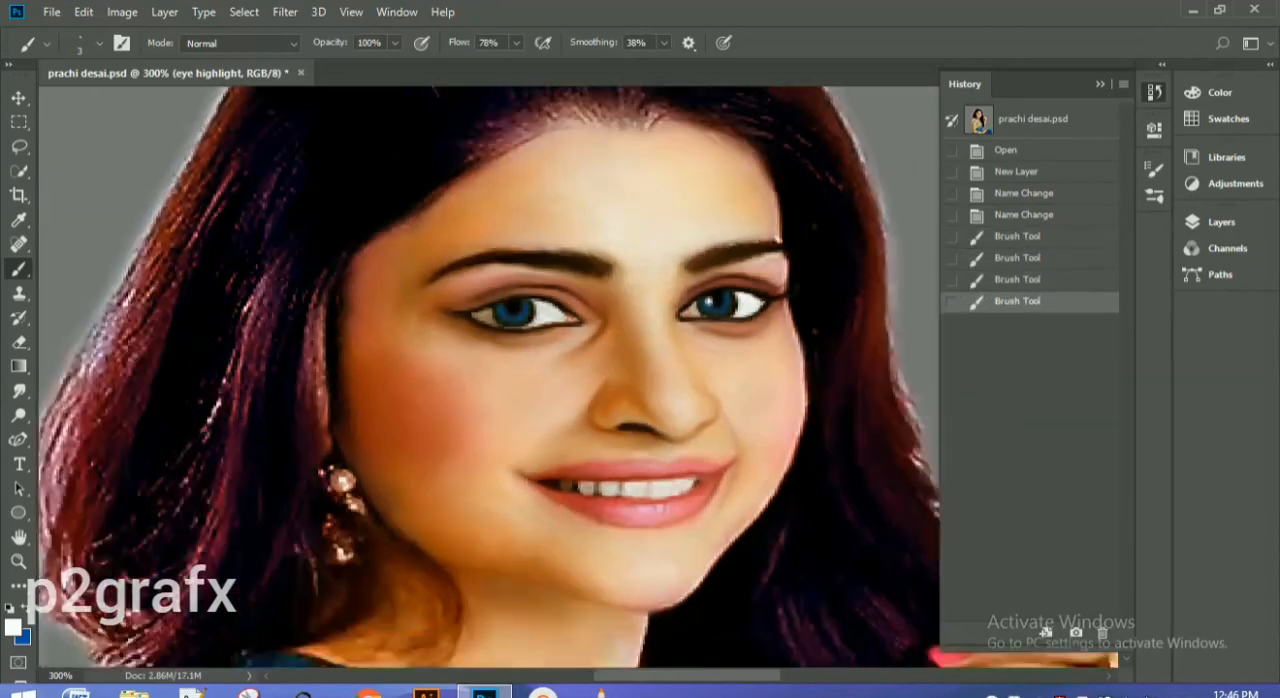
{"action": "key", "text": "ctrl+plus"}
{"action": "key", "text": "ctrl+plus"}
{"action": "key", "text": "ctrl+plus"}
{"action": "key", "text": "ctrl+plus"}
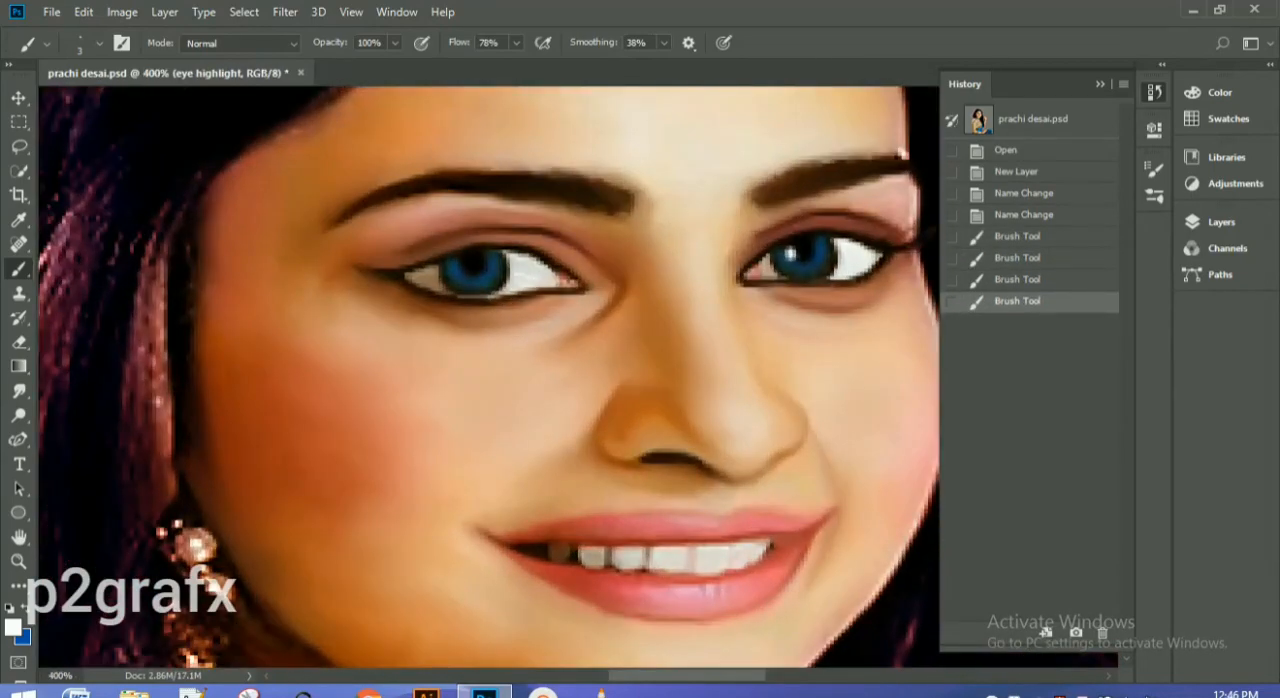
{"action": "left_click", "coordinate": [791, 254]}
{"action": "left_click", "coordinate": [791, 254]}
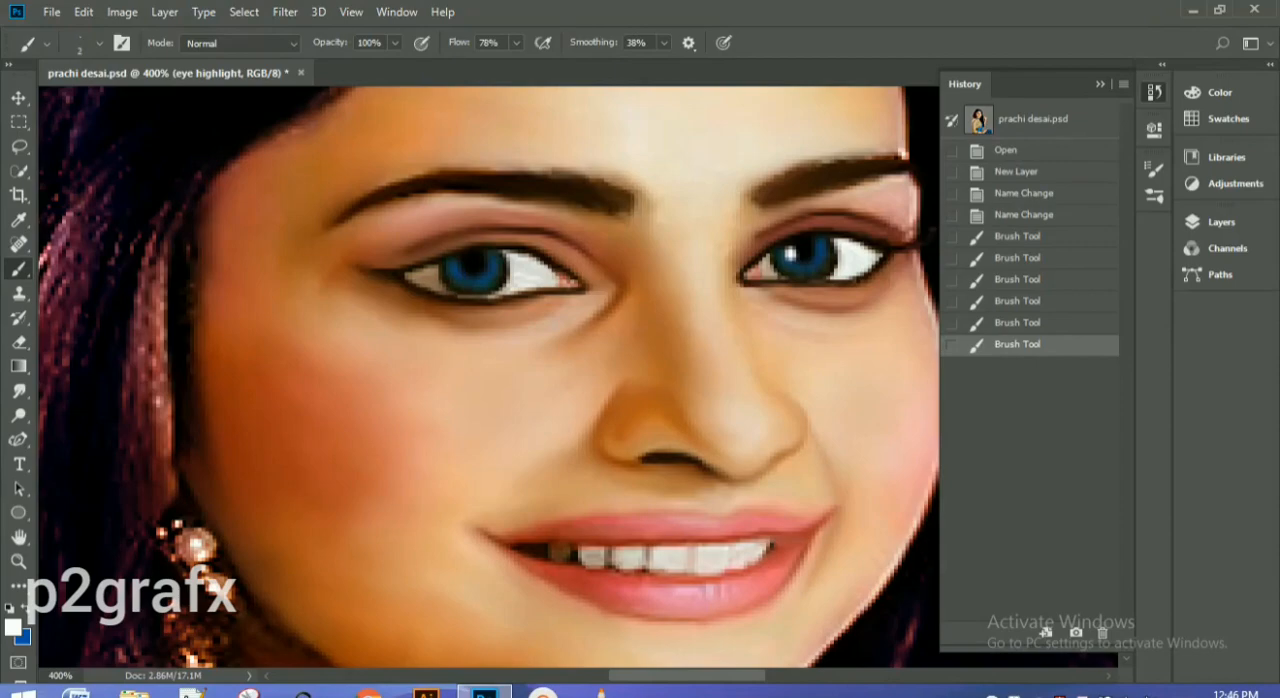
{"action": "left_click", "coordinate": [806, 243]}
{"action": "left_click", "coordinate": [806, 244]}
{"action": "key", "text": "ctrl+minus"}
{"action": "key", "text": "ctrl+minus"}
{"action": "key", "text": "ctrl+minus"}
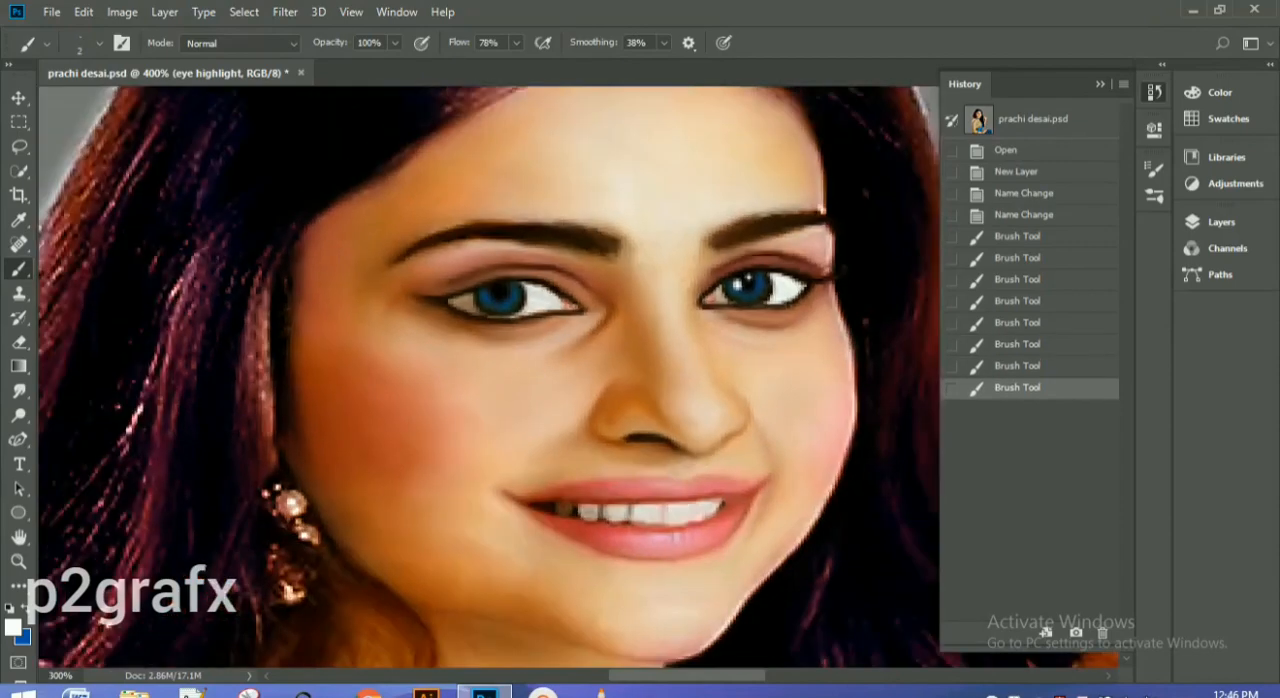
{"action": "key", "text": "ctrl+z"}
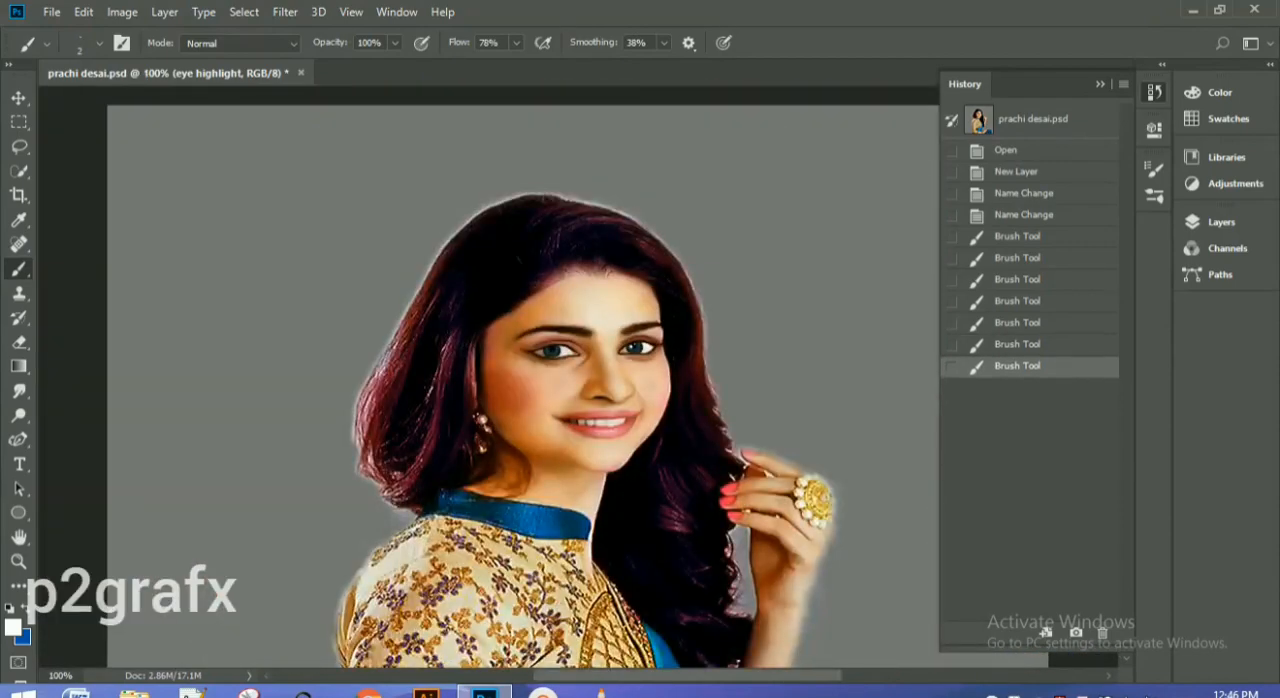
Step: Revert the history to the last name change to clear the test highlights from the irises
{"action": "key", "text": "ctrl+minus"}
{"action": "key", "text": "ctrl+minus"}
{"action": "key", "text": "ctrl+minus"}
{"action": "key", "text": "ctrl+plus"}
{"action": "key", "text": "ctrl+plus"}
{"action": "key", "text": "ctrl+plus"}
{"action": "key", "text": "ctrl+plus"}
{"action": "key", "text": "ctrl+plus"}
{"action": "key", "text": "ctrl+plus"}
{"action": "left_click", "coordinate": [1024, 215]}
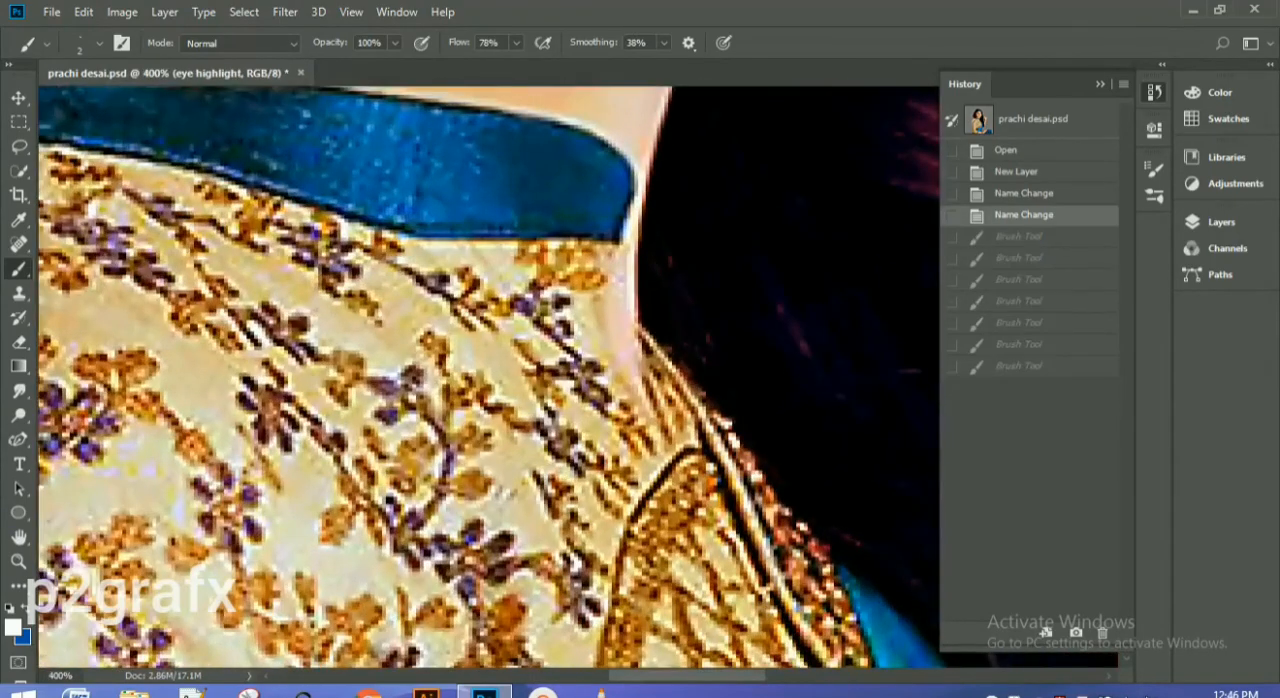
Step: Toggle the eye layer's visibility off and on to inspect the original irises beneath it
{"action": "left_click", "coordinate": [1154, 92]}
{"action": "left_click_drag", "start_coordinate": [1126, 375], "coordinate": [1126, 276]}
{"action": "left_click", "coordinate": [1221, 222]}
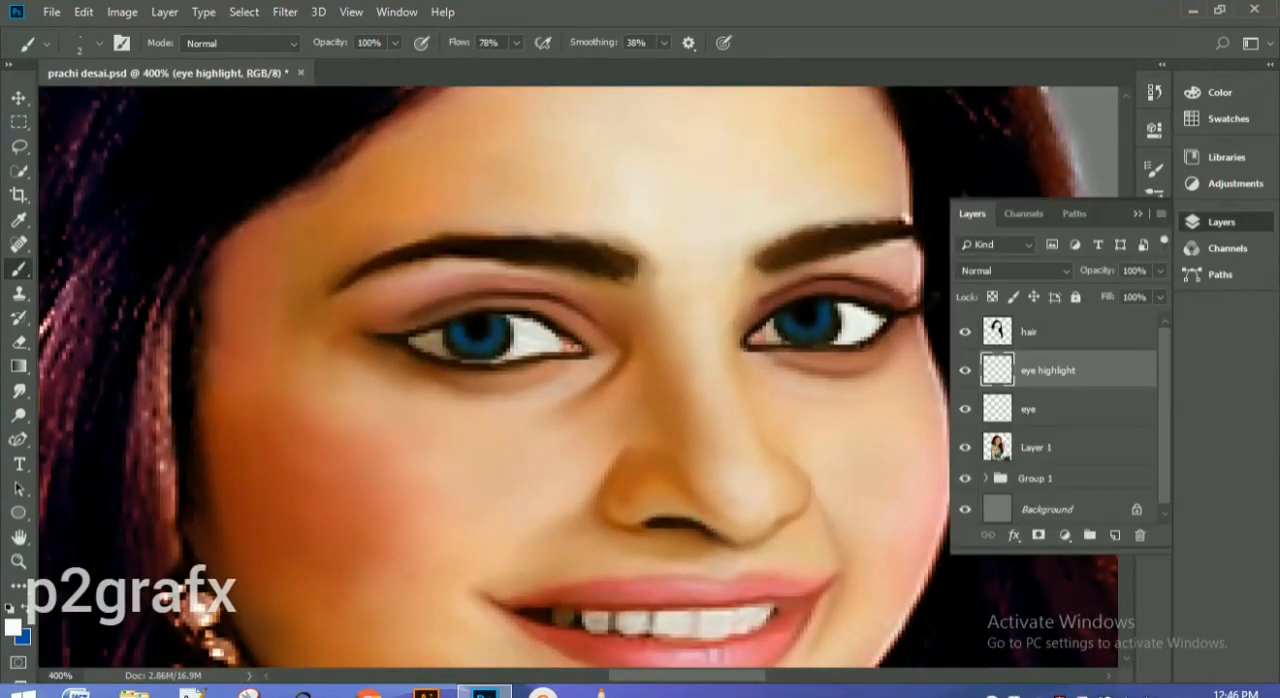
{"action": "left_click", "coordinate": [965, 409]}
{"action": "left_click", "coordinate": [965, 409]}
{"action": "left_click", "coordinate": [1137, 213]}
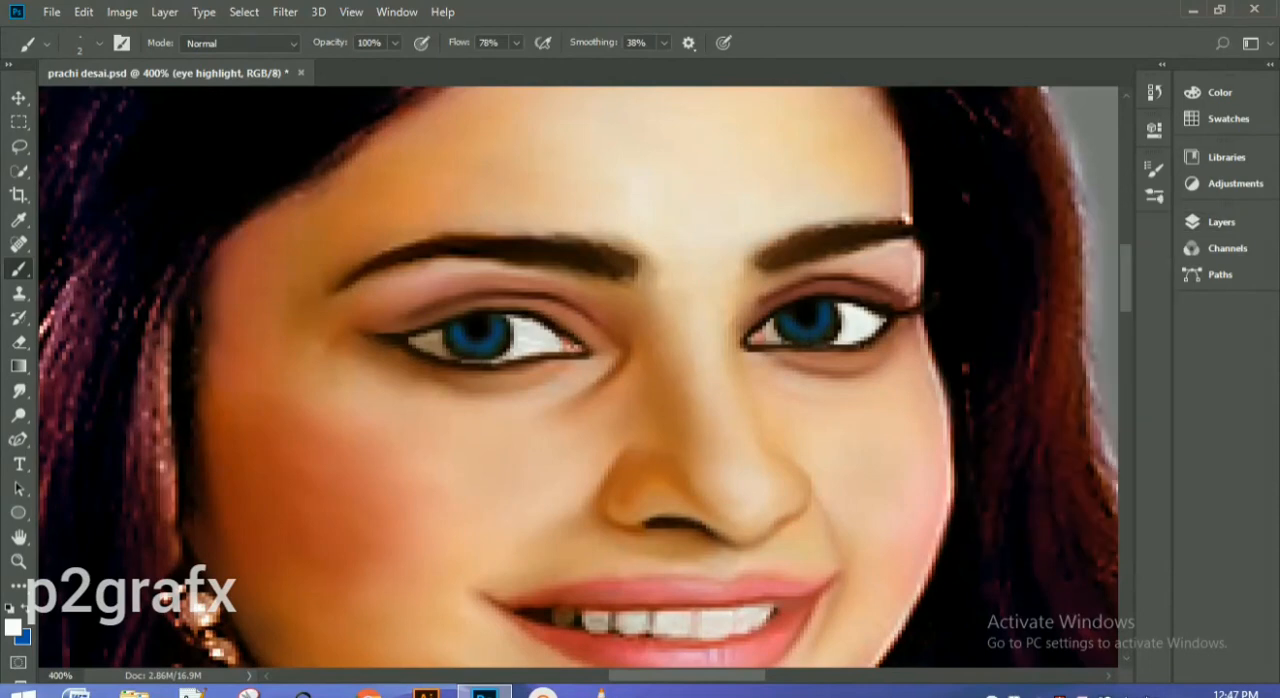
Step: Try white highlight dots near the pupil of the right-hand eye with the 2 px brush
{"action": "left_click", "coordinate": [810, 318]}
{"action": "left_click", "coordinate": [830, 317]}
{"action": "key", "text": "ctrl+minus"}
{"action": "key", "text": "ctrl+minus"}
{"action": "key", "text": "ctrl+minus"}
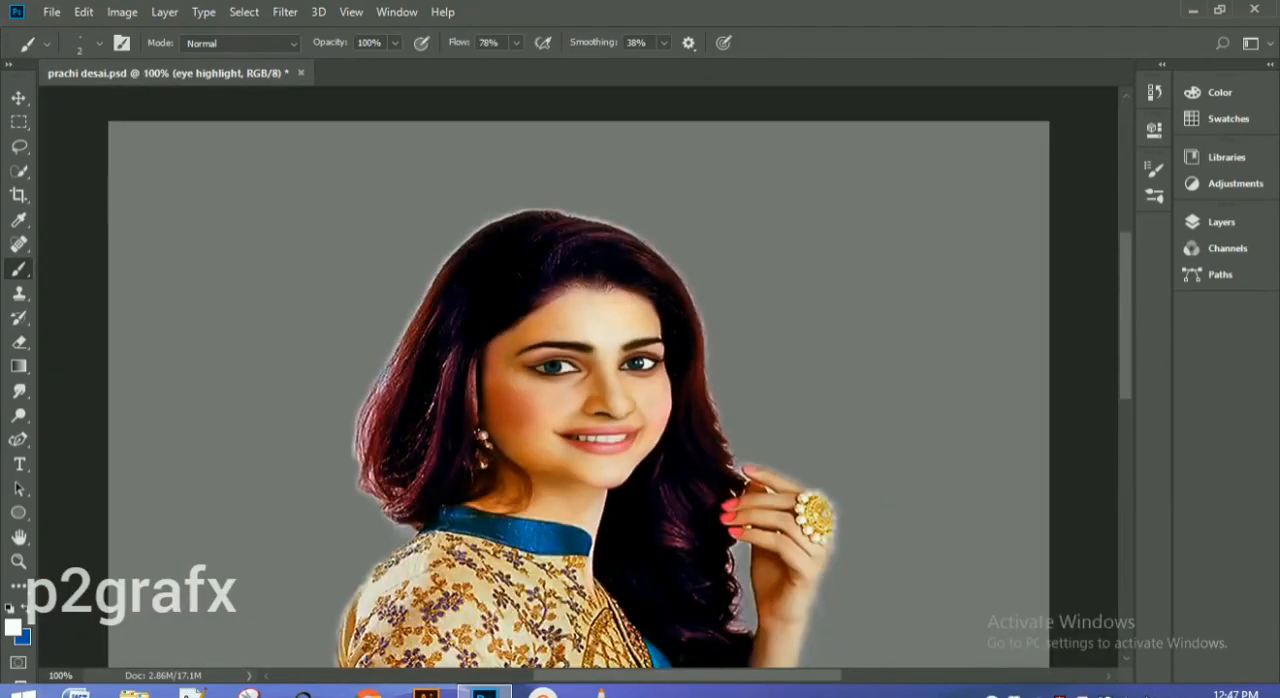
Step: Return the history to the last name change, removing all the new brush strokes
{"action": "key", "text": "ctrl+plus"}
{"action": "key", "text": "ctrl+plus"}
{"action": "left_click", "coordinate": [1154, 92]}
{"action": "left_click", "coordinate": [1024, 216]}
Step: Hide the eye layer and paint white dots over the original pupil reflections of both eyes on the eye highlight layer
{"action": "left_click", "coordinate": [1221, 222]}
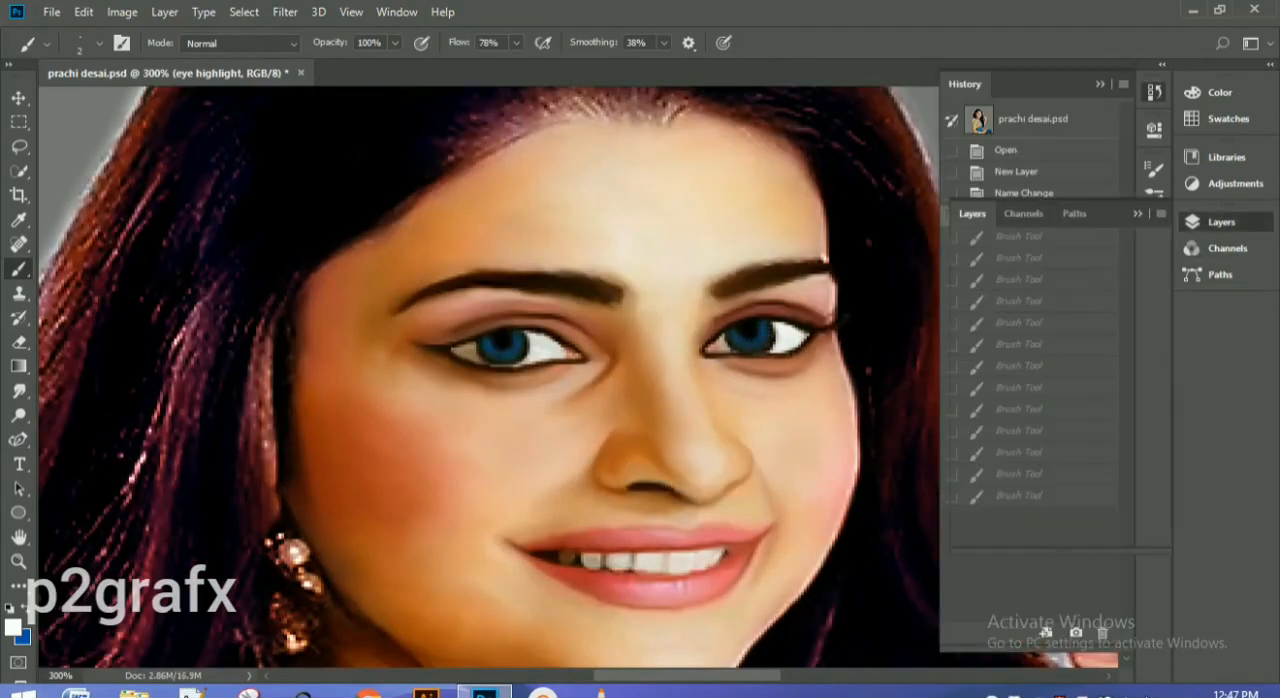
{"action": "left_click", "coordinate": [965, 409]}
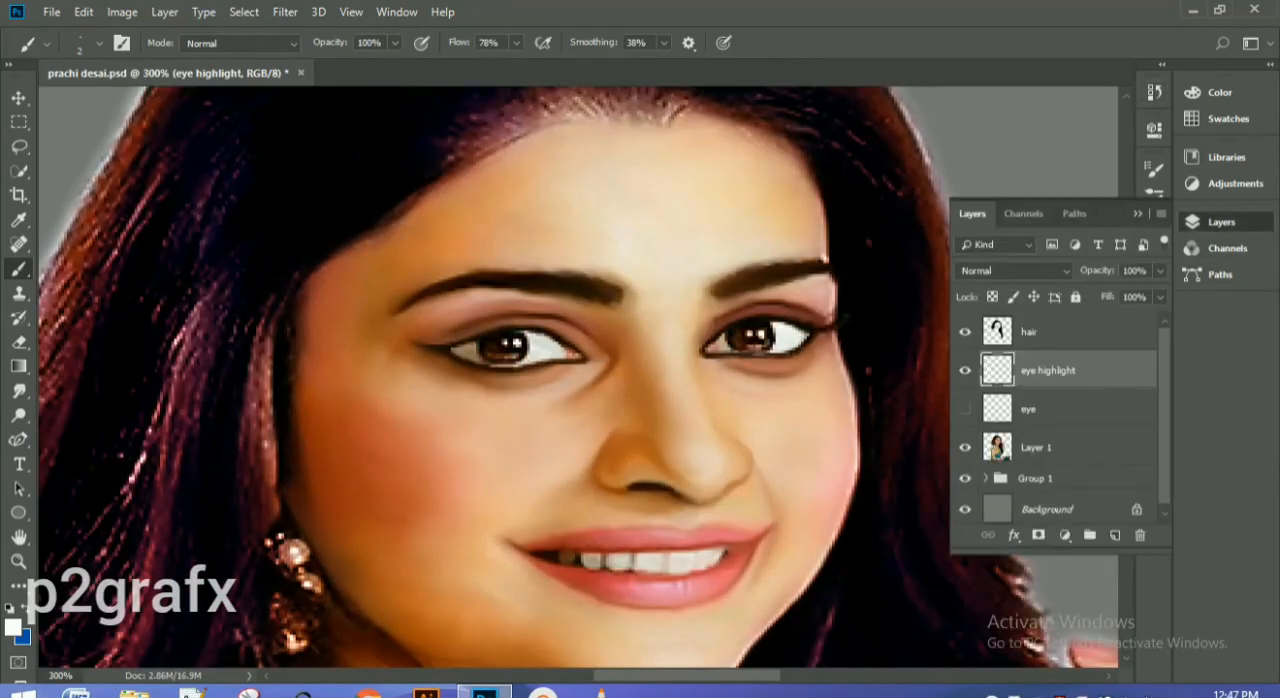
{"action": "left_click", "coordinate": [748, 335]}
{"action": "left_click", "coordinate": [762, 334]}
{"action": "left_click", "coordinate": [517, 341]}
{"action": "left_click", "coordinate": [506, 343]}
Step: Paint thin 1 px white highlight lines low in both irises, and show the eye layer again
{"action": "key", "text": "ctrl+plus"}
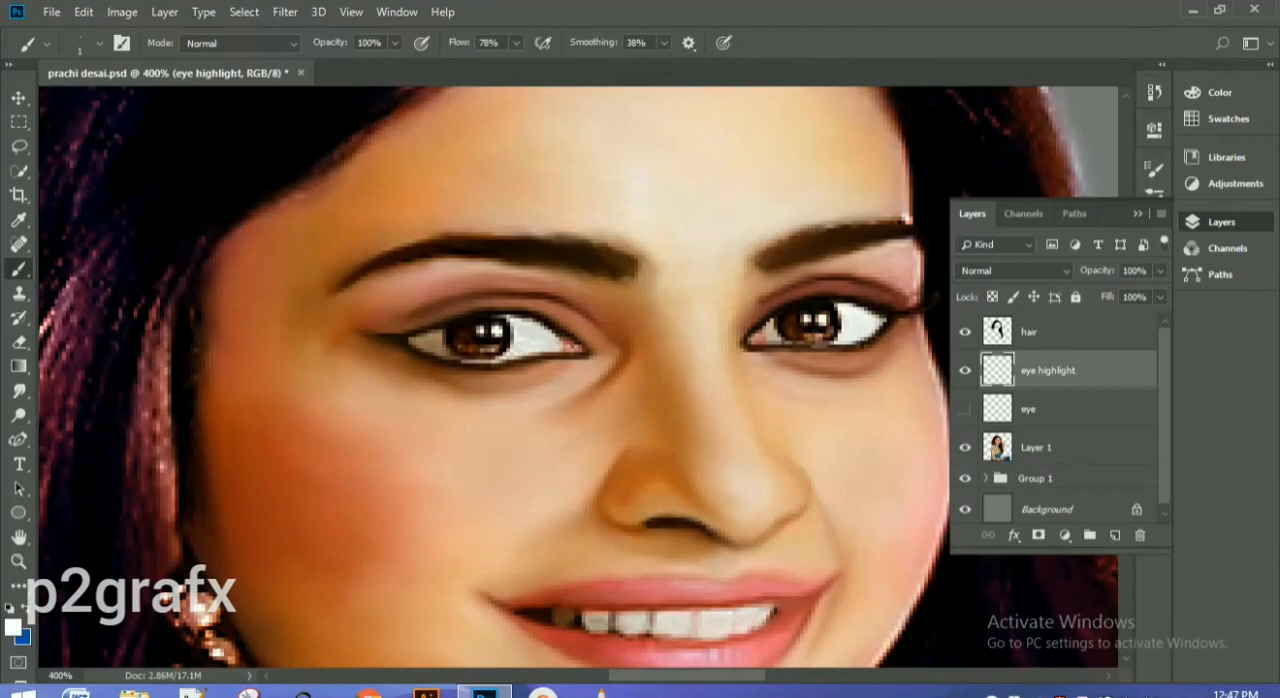
{"action": "left_click_drag", "start_coordinate": [460, 347], "coordinate": [490, 347]}
{"action": "left_click_drag", "start_coordinate": [804, 338], "coordinate": [820, 336]}
{"action": "left_click", "coordinate": [965, 409]}
{"action": "key", "text": "ctrl+1"}
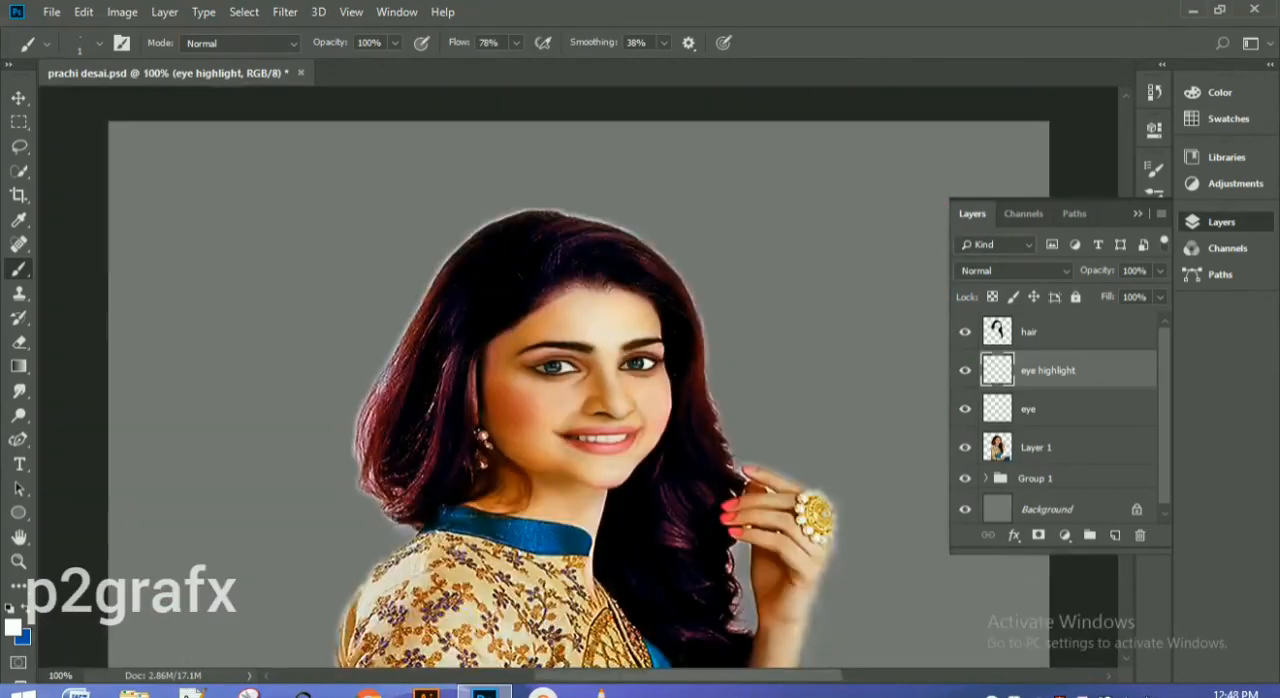
Step: Strengthen the white highlight in the left-hand iris with a 2 px brush and check it at normal size
{"action": "key", "text": "ctrl+plus"}
{"action": "key", "text": "ctrl+plus"}
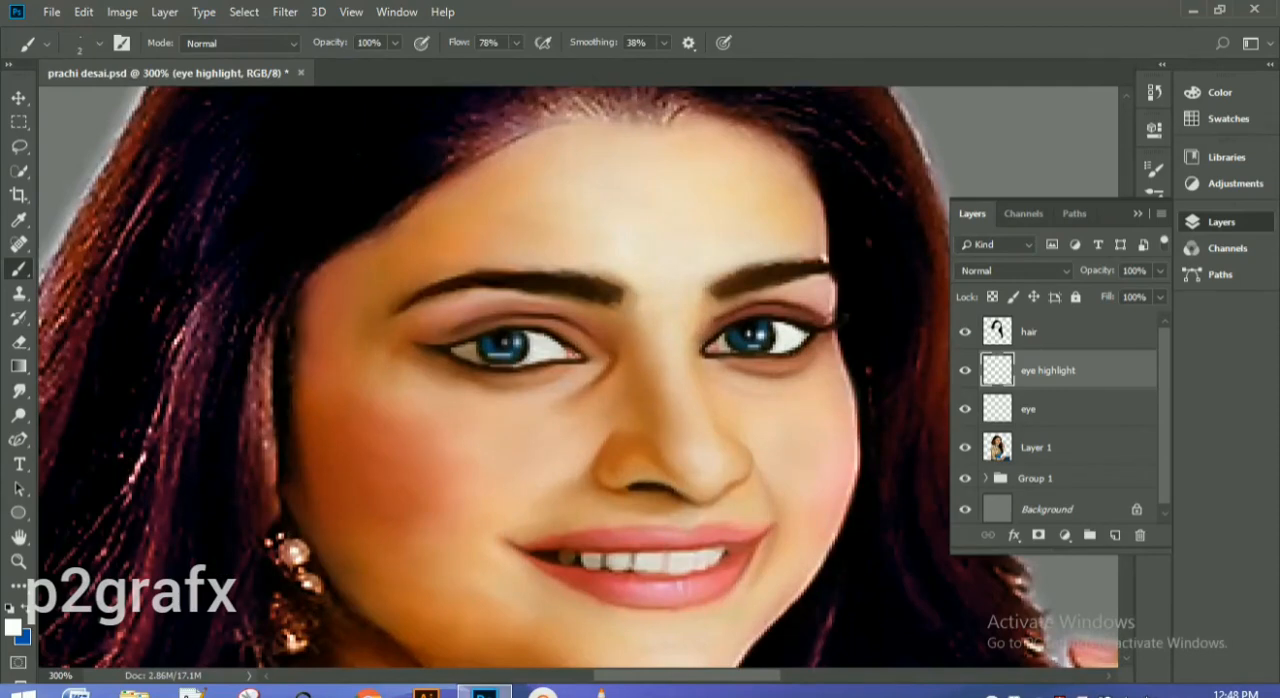
{"action": "left_click_drag", "start_coordinate": [516, 340], "coordinate": [507, 342]}
{"action": "key", "text": "ctrl+plus"}
{"action": "key", "text": "ctrl+minus"}
{"action": "key", "text": "ctrl+minus"}
{"action": "key", "text": "ctrl+minus"}
{"action": "key", "text": "ctrl+minus"}
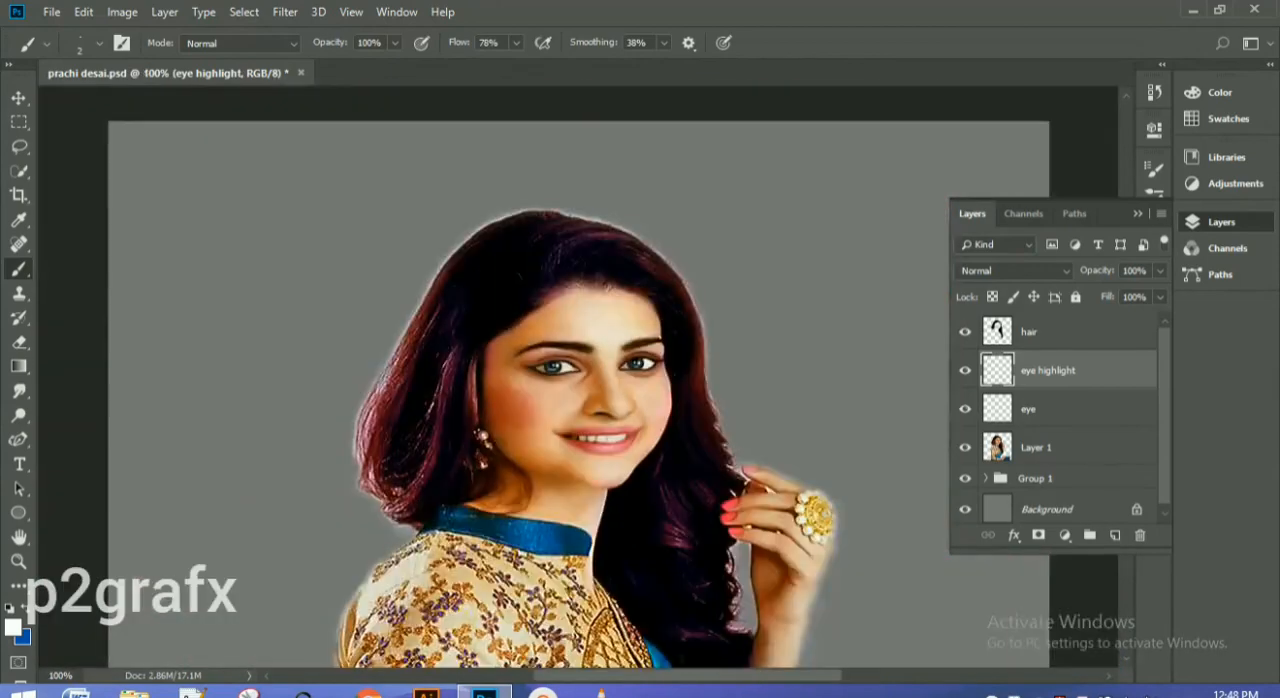
{"action": "key", "text": "ctrl+plus"}
{"action": "key", "text": "ctrl+plus"}
{"action": "key", "text": "ctrl+plus"}
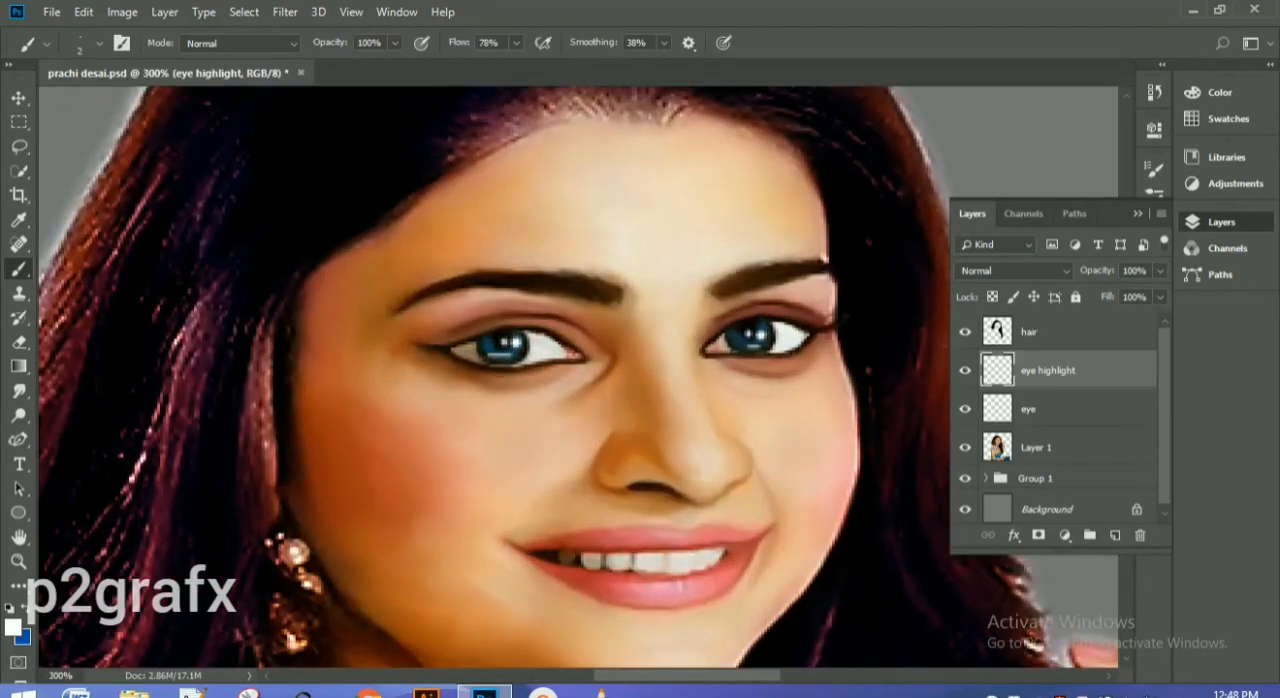
Step: Soften the painted eye highlights using the Smudge tool with a 4 px brush at 49% strength
{"action": "left_click", "coordinate": [18, 391]}
{"action": "key", "text": "6"}
{"action": "key", "text": "7"}
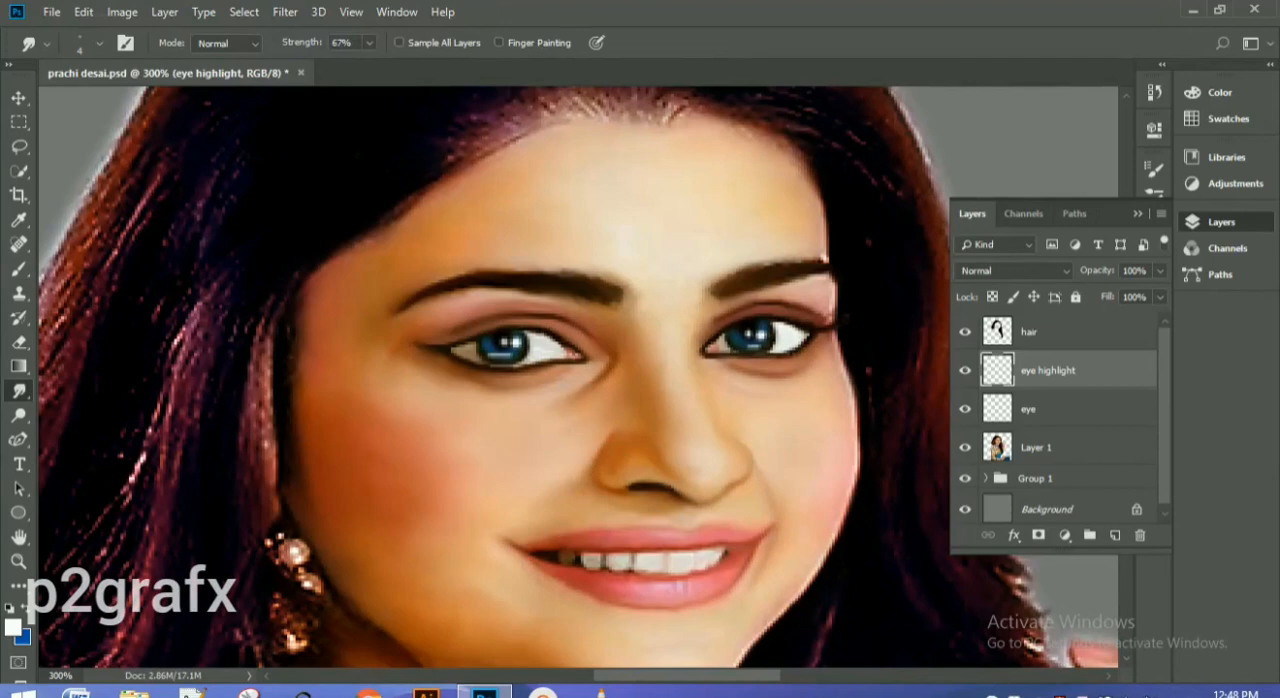
{"action": "key", "text": "4"}
{"action": "key", "text": "ctrl+plus"}
{"action": "key", "text": "9"}
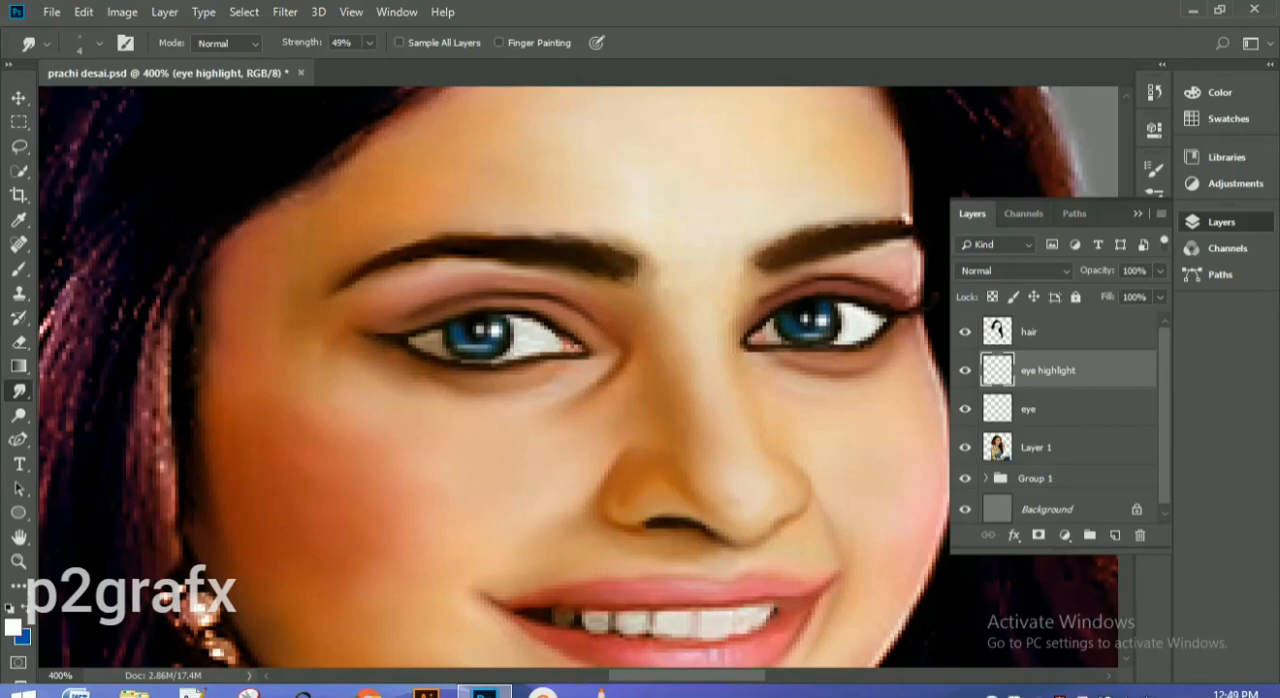
Step: Merge the eye and eye highlight layers into a single layer
{"action": "left_click", "coordinate": [1029, 409]}
{"action": "left_click", "coordinate": [1048, 371], "text": "ctrl"}
{"action": "key", "text": "ctrl+minus"}
{"action": "key", "text": "ctrl+minus"}
{"action": "key", "text": "ctrl+minus"}
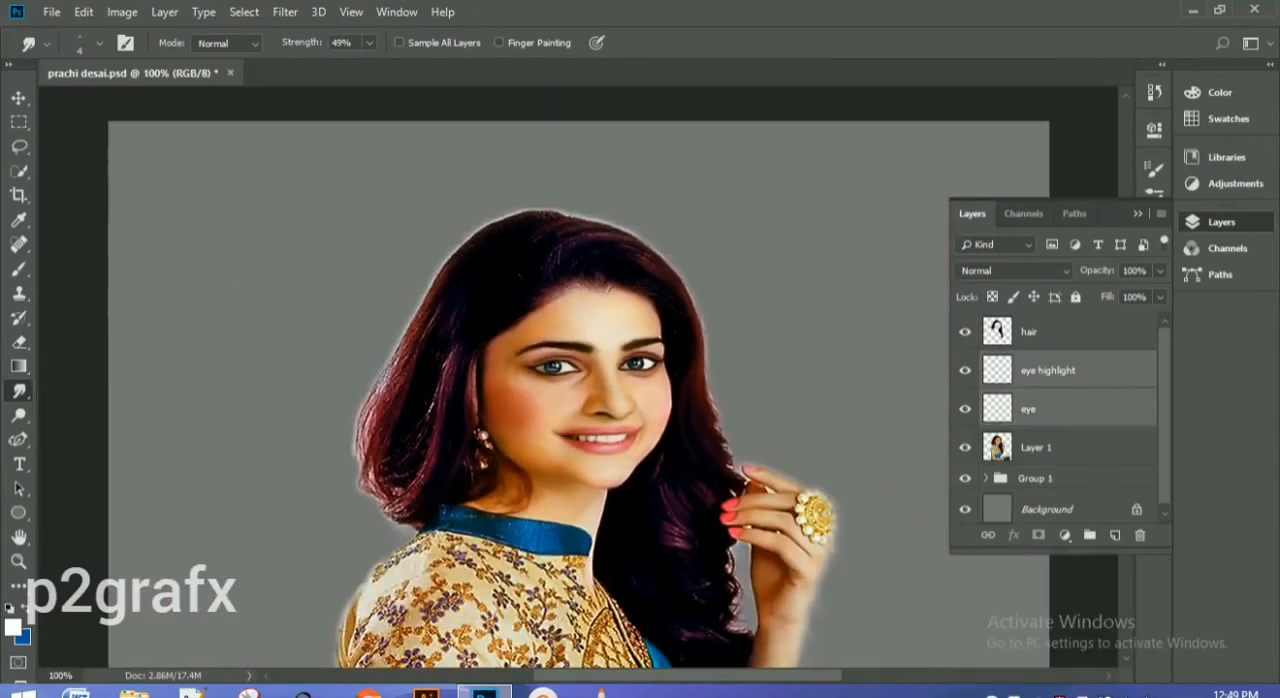
{"action": "key", "text": "ctrl+plus"}
{"action": "key", "text": "ctrl+plus"}
{"action": "key", "text": "ctrl+e"}
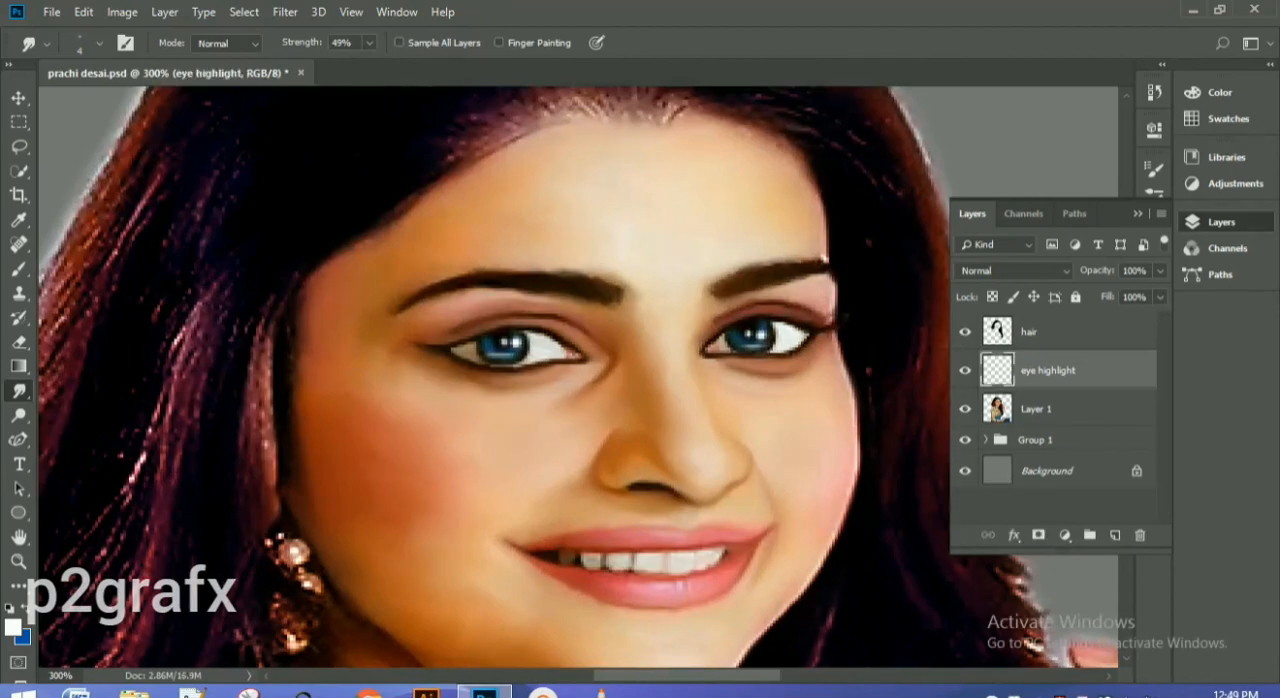
{"action": "left_click", "coordinate": [1044, 409]}
{"action": "left_click", "coordinate": [1047, 371]}
{"action": "key", "text": "ctrl+minus"}
{"action": "key", "text": "ctrl+minus"}
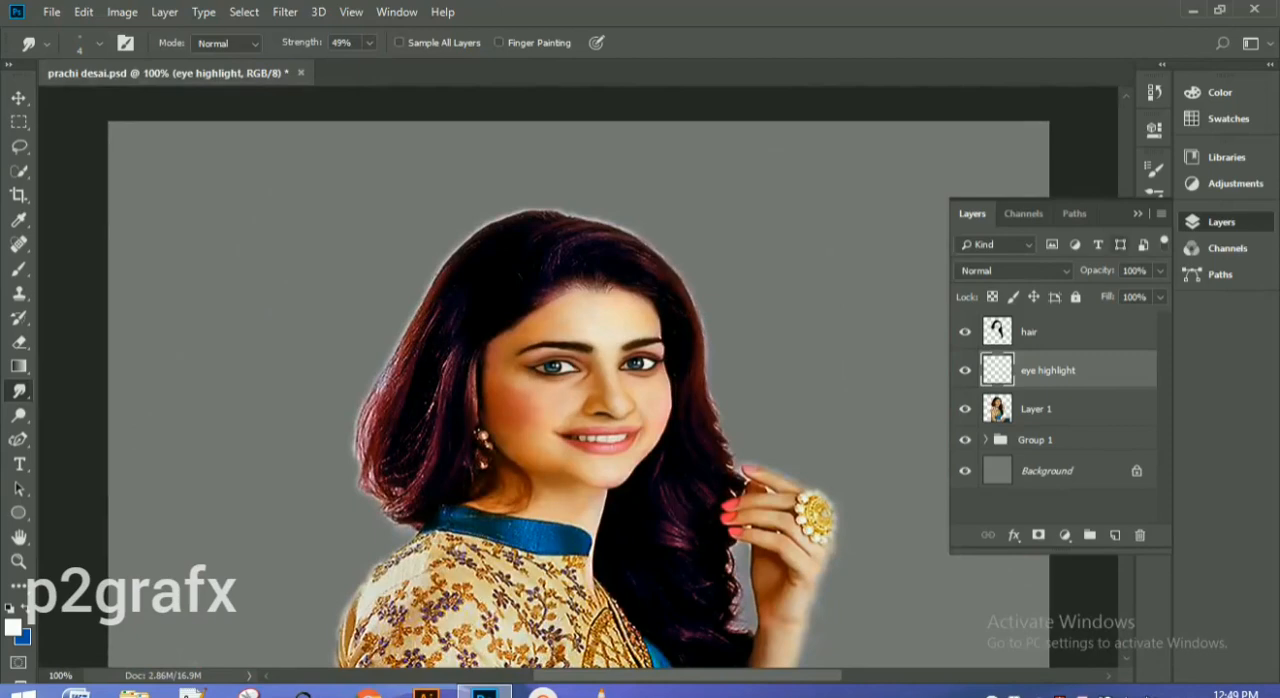
{"action": "left_click", "coordinate": [1138, 213]}
{"action": "left_click", "coordinate": [1215, 222]}
Step: Lasso the skin of the left-hand side of the face and neck on Layer 1, leaving out the eye and mouth
{"action": "left_click", "coordinate": [1040, 409]}
{"action": "left_click", "coordinate": [18, 146]}
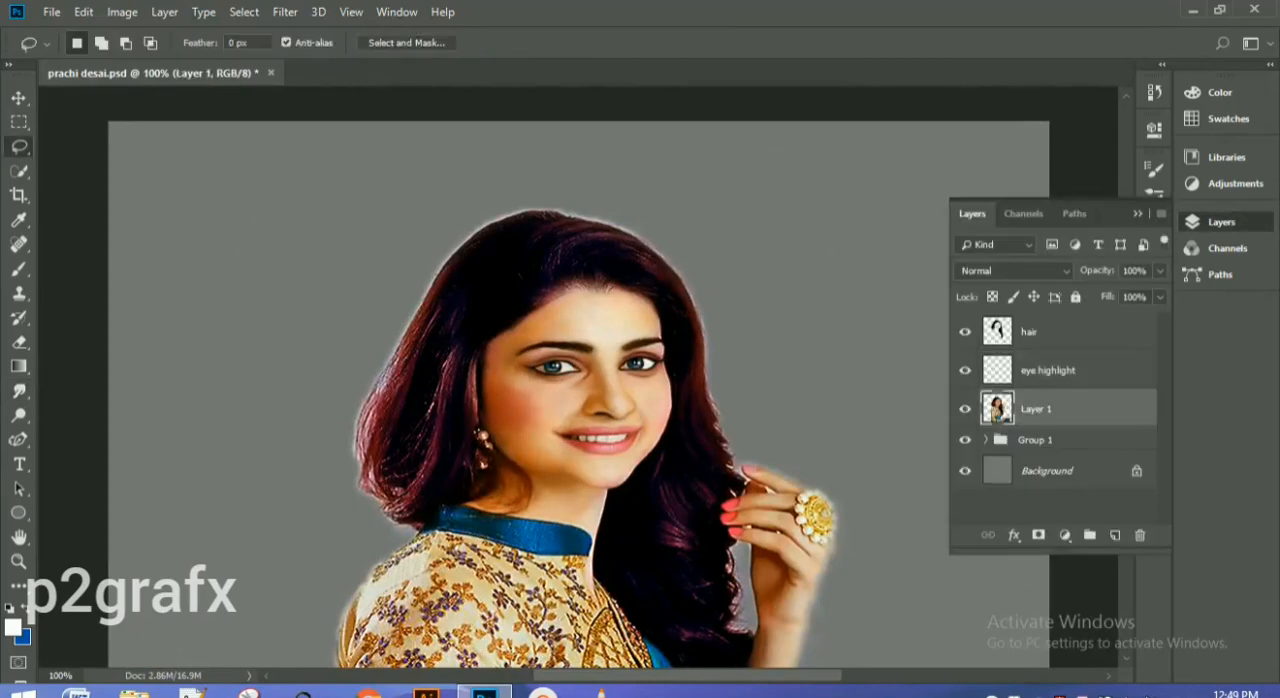
{"action": "mouse_move", "coordinate": [480, 420]}
{"action": "left_mouse_down"}
{"action": "mouse_move", "coordinate": [494, 336]}
{"action": "mouse_move", "coordinate": [590, 290]}
{"action": "mouse_move", "coordinate": [590, 372]}
{"action": "mouse_move", "coordinate": [560, 358]}
{"action": "mouse_move", "coordinate": [520, 366]}
{"action": "mouse_move", "coordinate": [580, 379]}
{"action": "mouse_move", "coordinate": [612, 414]}
{"action": "mouse_move", "coordinate": [548, 432]}
{"action": "mouse_move", "coordinate": [580, 456]}
{"action": "mouse_move", "coordinate": [568, 520]}
{"action": "mouse_move", "coordinate": [468, 499]}
{"action": "mouse_move", "coordinate": [495, 459]}
{"action": "mouse_move", "coordinate": [482, 420]}
{"action": "left_mouse_up"}
{"action": "right_click", "coordinate": [489, 403]}
{"action": "left_click", "coordinate": [535, 107]}
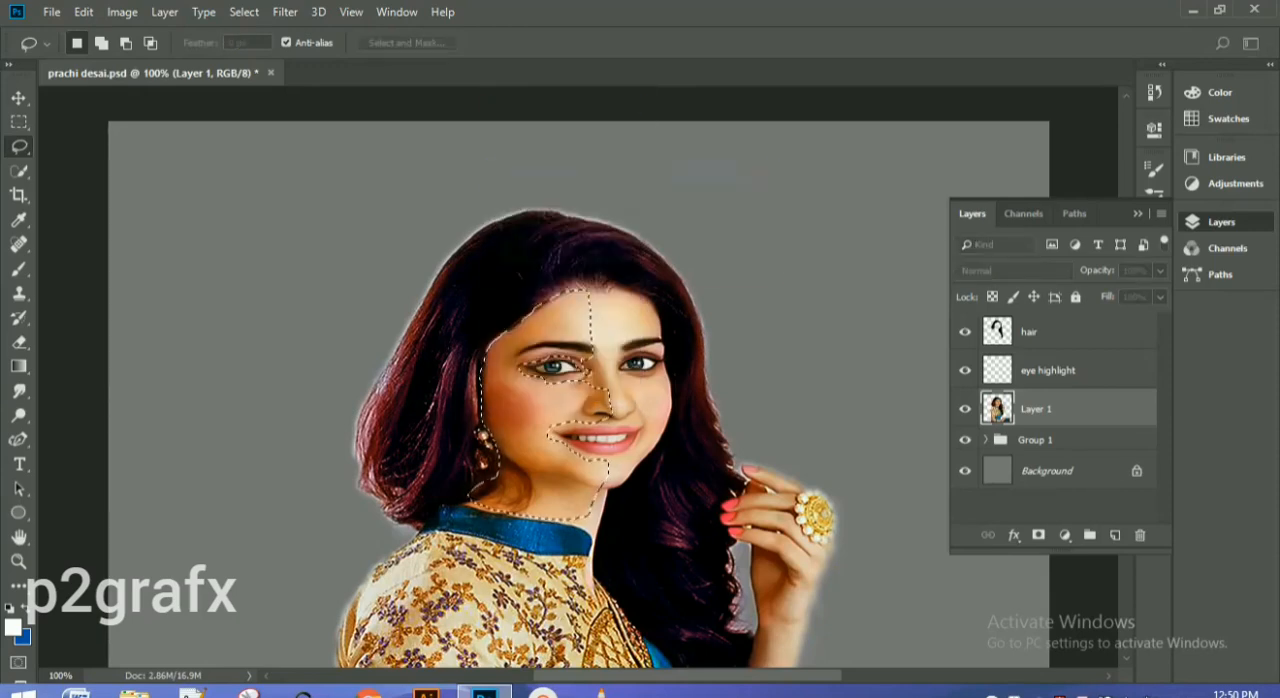
{"action": "key", "text": "Return"}
Step: Copy the selected skin to a new layer and check the cut-out by briefly hiding Layer 1
{"action": "key", "text": "ctrl+d"}
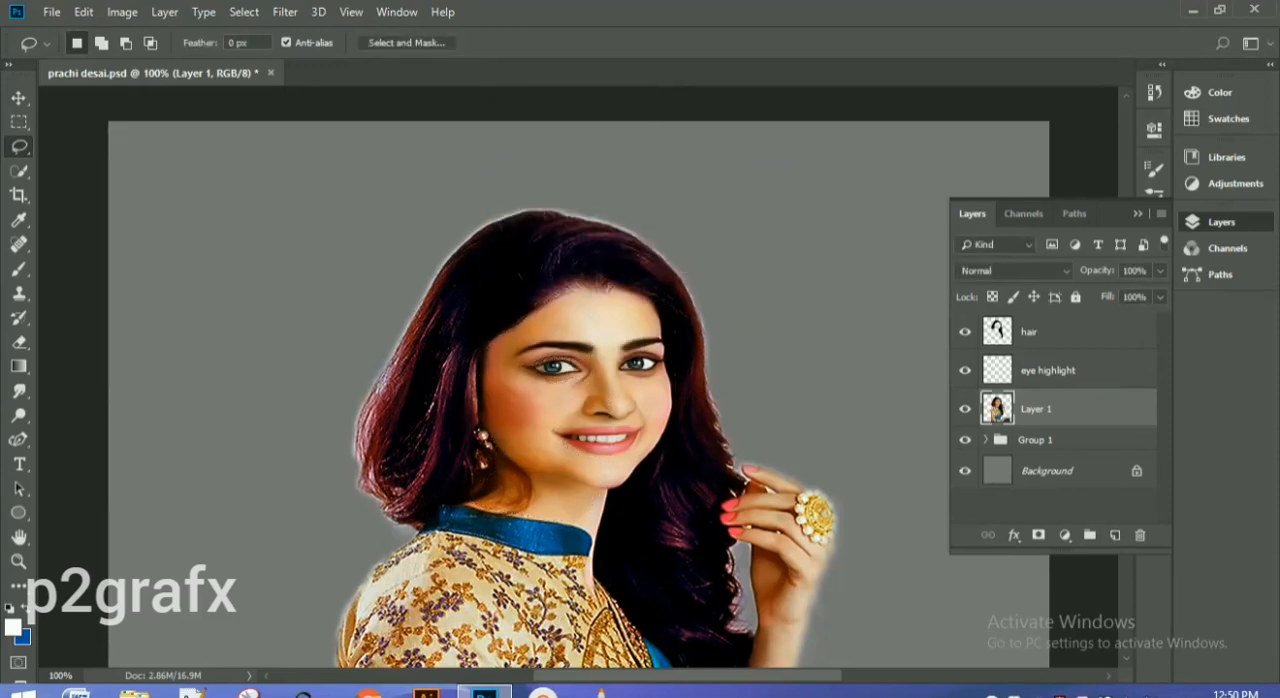
{"action": "key", "text": "ctrl+j"}
{"action": "left_click", "coordinate": [965, 447]}
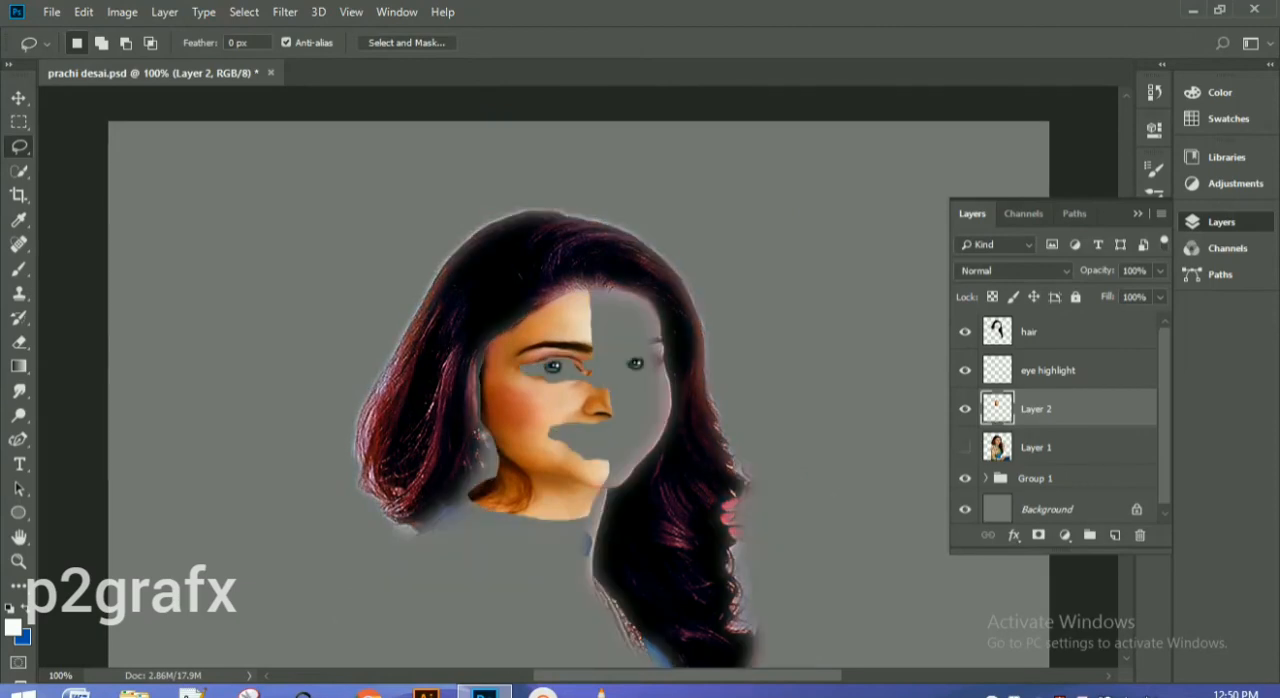
{"action": "left_click", "coordinate": [965, 447]}
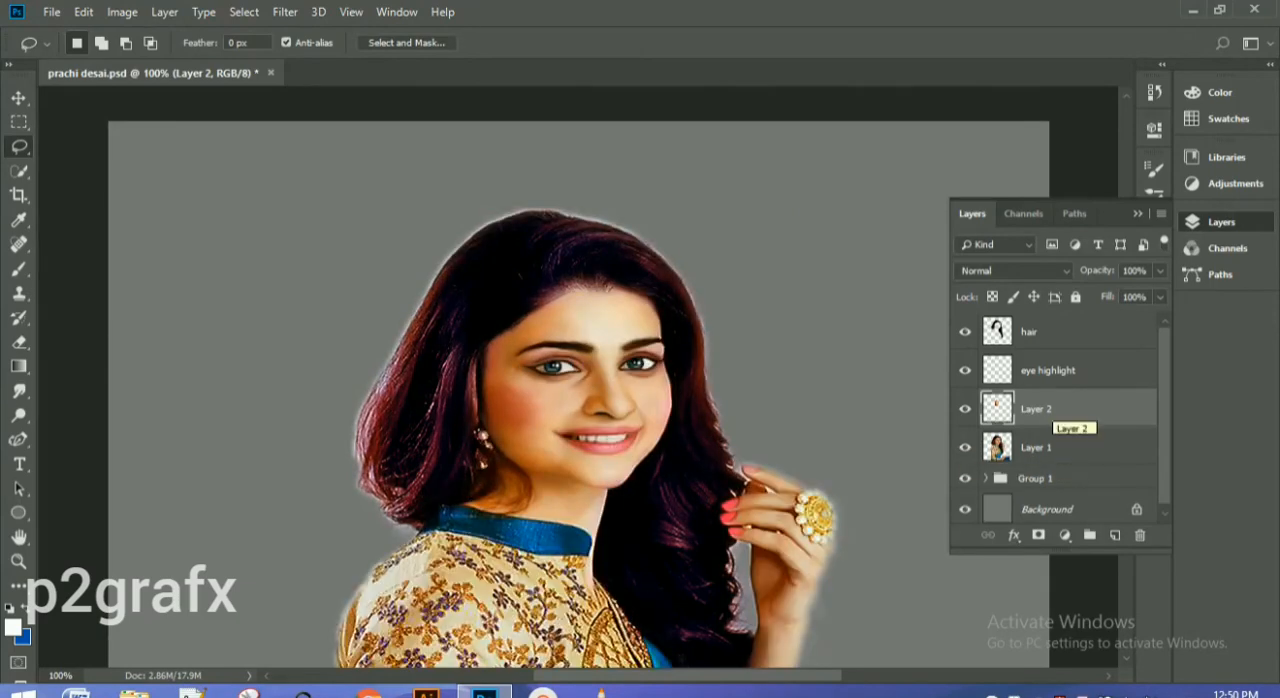
Step: Apply Color Balance to the copied skin layer with midtone levels of -8, -1 and -32
{"action": "key", "text": "ctrl+b"}
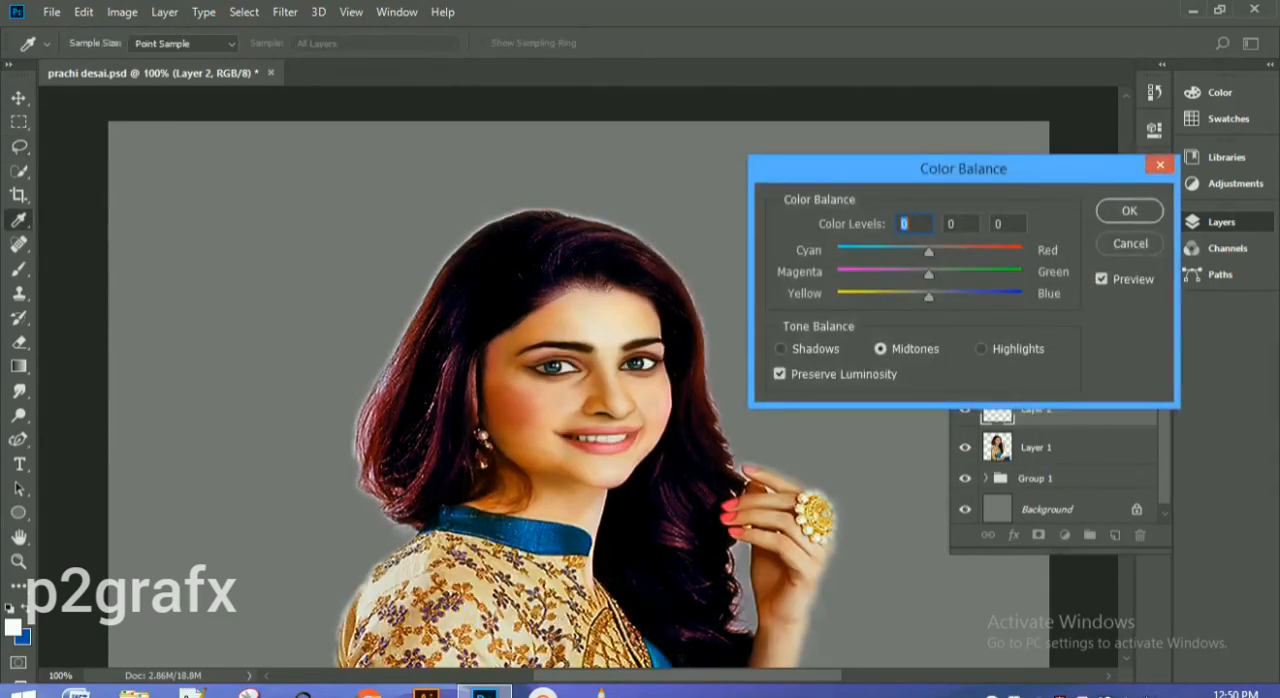
{"action": "mouse_move", "coordinate": [929, 252]}
{"action": "left_mouse_down"}
{"action": "mouse_move", "coordinate": [943, 252]}
{"action": "mouse_move", "coordinate": [921, 252]}
{"action": "left_mouse_up"}
{"action": "left_click_drag", "start_coordinate": [929, 274], "coordinate": [900, 297]}
{"action": "key", "text": "ctrl+minus"}
{"action": "key", "text": "ctrl+plus"}
{"action": "key", "text": "ctrl+plus"}
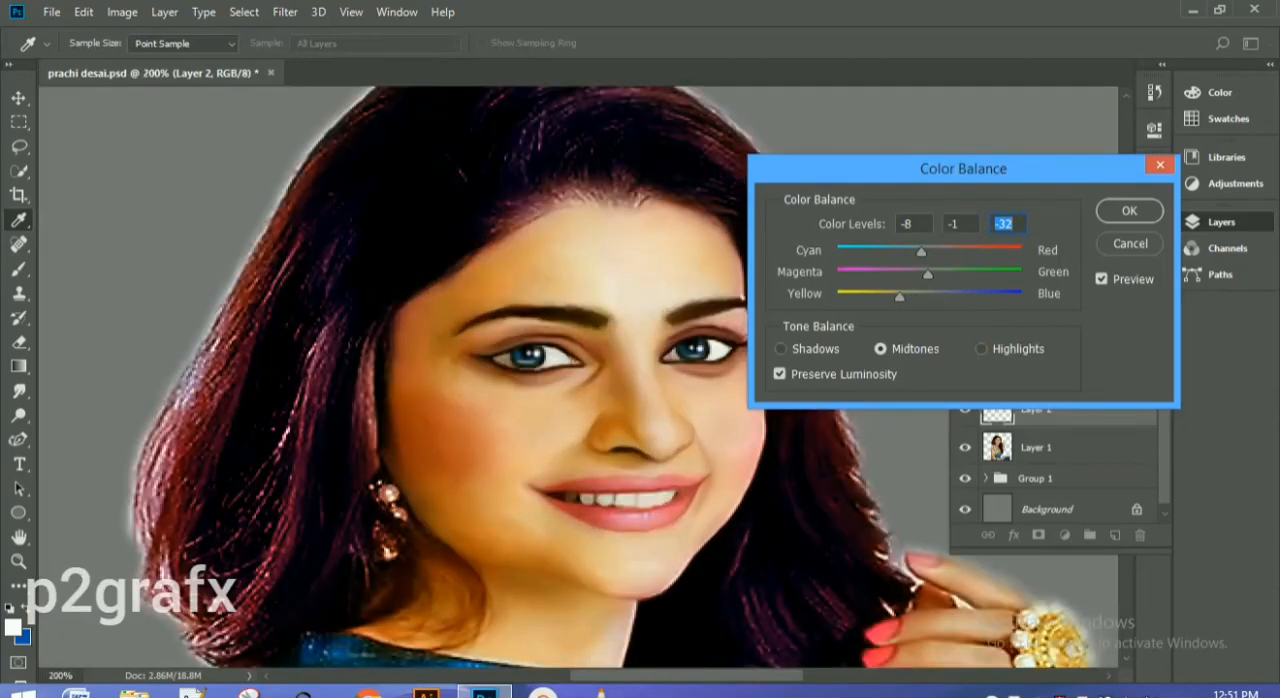
Step: Set the Color Balance shadow levels of the copied skin layer to -30, +4 and -5, and hide Layer 2
{"action": "left_click_drag", "start_coordinate": [921, 252], "coordinate": [933, 274]}
{"action": "type", "text": "0"}
{"action": "key", "text": "ctrl+minus"}
{"action": "key", "text": "ctrl+minus"}
{"action": "left_click", "coordinate": [781, 349]}
{"action": "mouse_move", "coordinate": [929, 297]}
{"action": "left_mouse_down"}
{"action": "mouse_move", "coordinate": [947, 297]}
{"action": "mouse_move", "coordinate": [924, 297]}
{"action": "left_mouse_up"}
{"action": "key", "text": "Tab"}
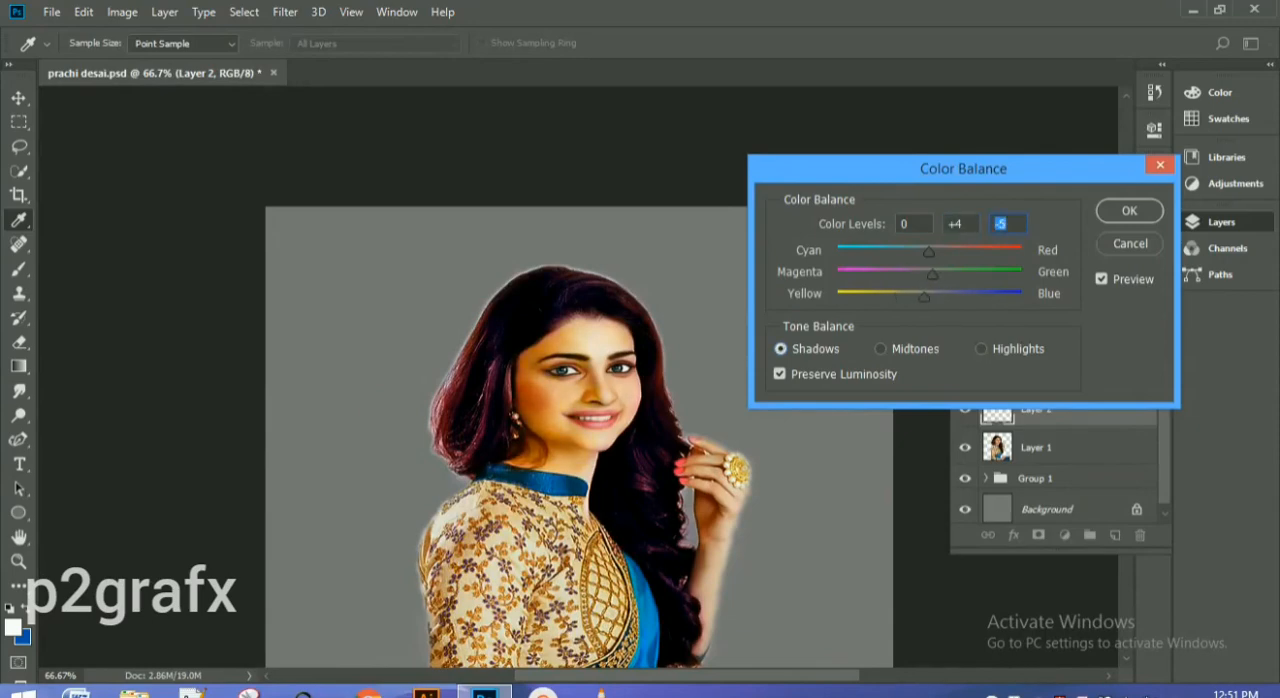
{"action": "key", "text": "ctrl+plus"}
{"action": "key", "text": "ctrl+plus"}
{"action": "left_click_drag", "start_coordinate": [929, 252], "coordinate": [897, 252]}
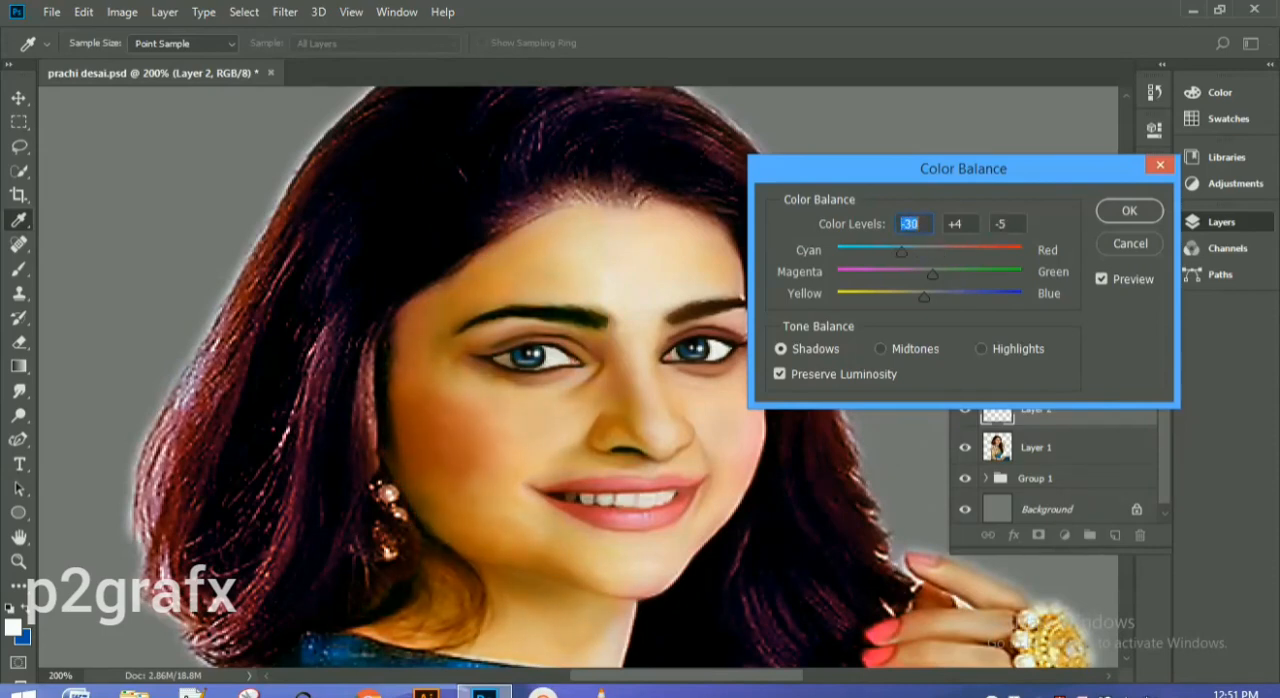
{"action": "key", "text": "Return"}
{"action": "left_click", "coordinate": [965, 409]}
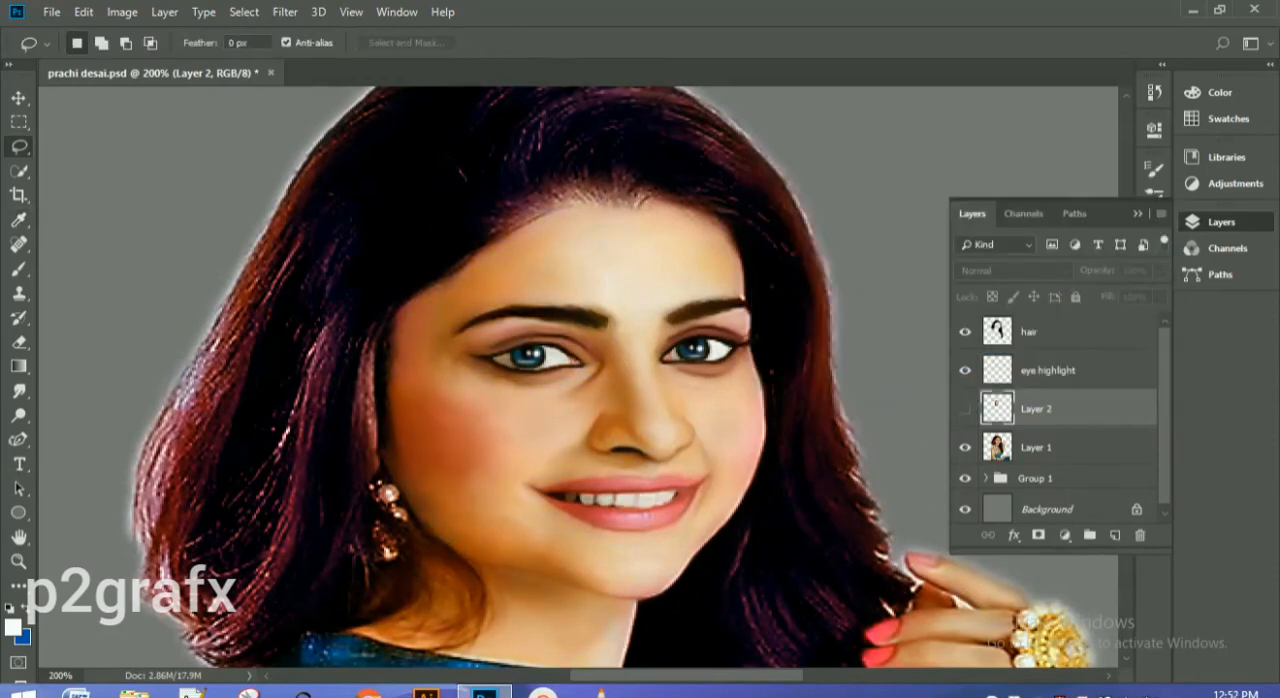
Step: Apply Color Balance to the eye highlight layer with midtone levels of +38, -24 and -2
{"action": "left_click", "coordinate": [1048, 370]}
{"action": "left_click", "coordinate": [1040, 447]}
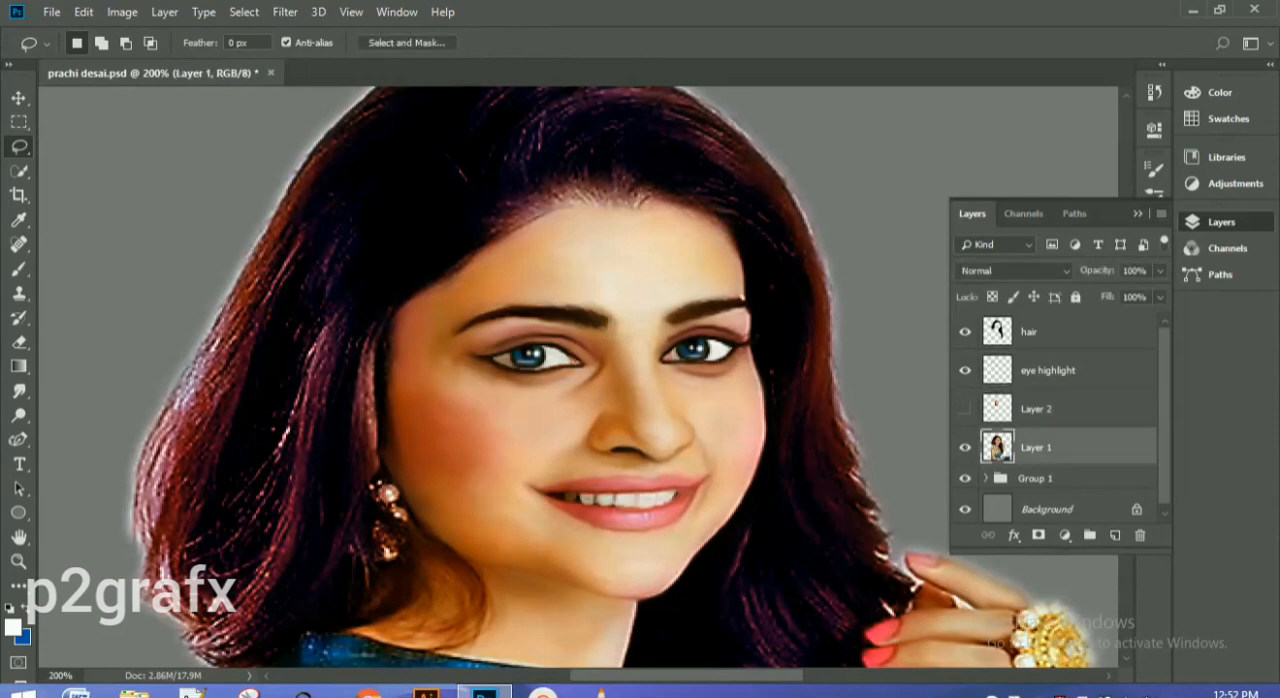
{"action": "left_click", "coordinate": [1040, 409]}
{"action": "left_click", "coordinate": [1048, 370]}
{"action": "left_click", "coordinate": [965, 370]}
{"action": "left_click", "coordinate": [965, 370]}
{"action": "key", "text": "ctrl+b"}
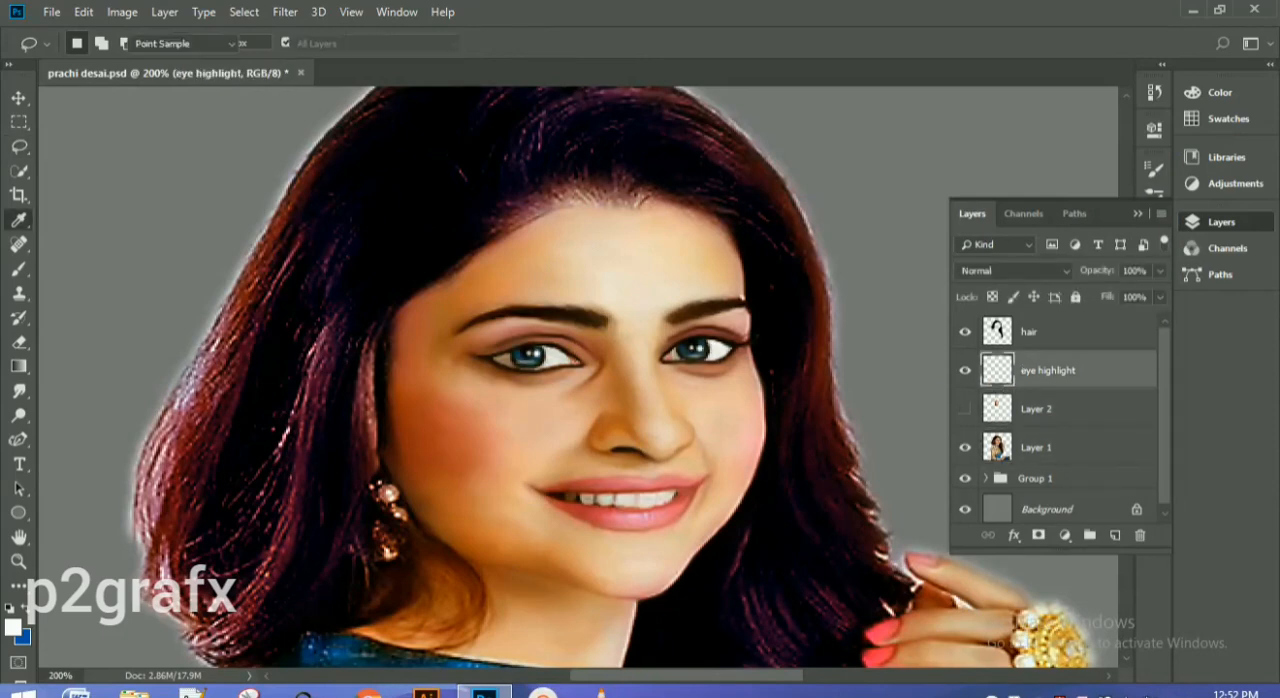
{"action": "mouse_move", "coordinate": [929, 296]}
{"action": "left_mouse_down"}
{"action": "mouse_move", "coordinate": [951, 296]}
{"action": "mouse_move", "coordinate": [897, 296]}
{"action": "mouse_move", "coordinate": [927, 296]}
{"action": "left_mouse_up"}
{"action": "left_click_drag", "start_coordinate": [929, 251], "coordinate": [906, 274]}
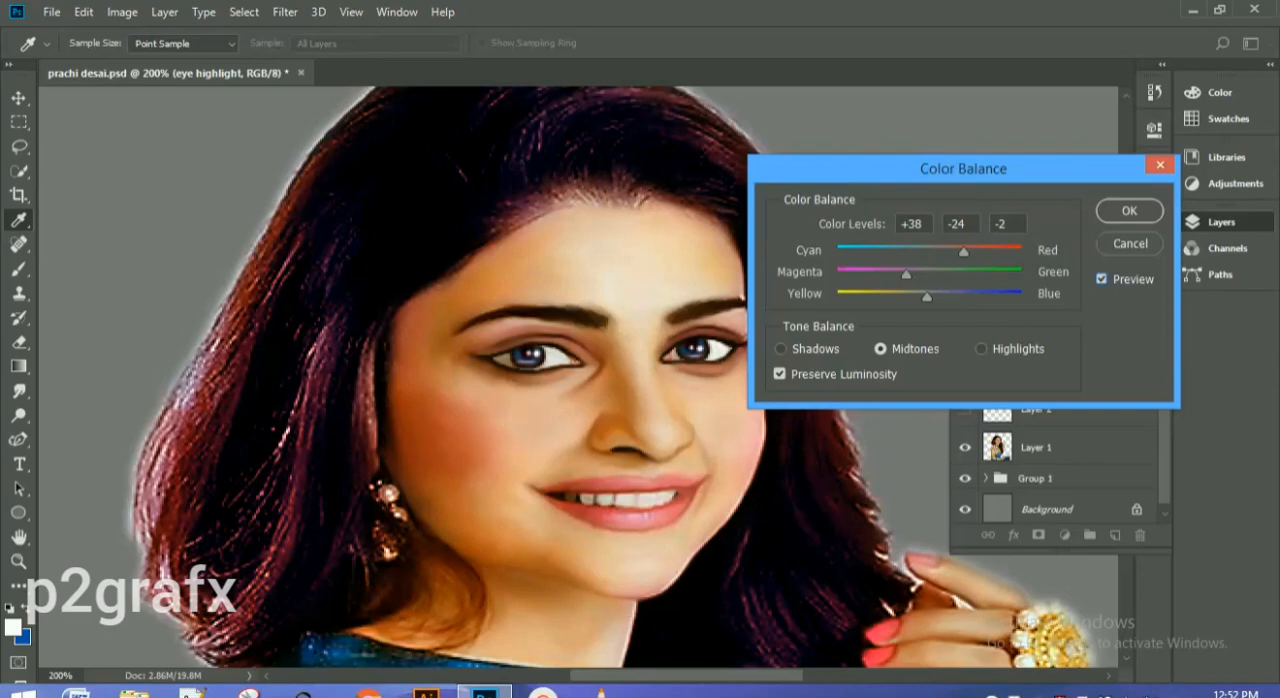
{"action": "left_click", "coordinate": [1129, 210]}
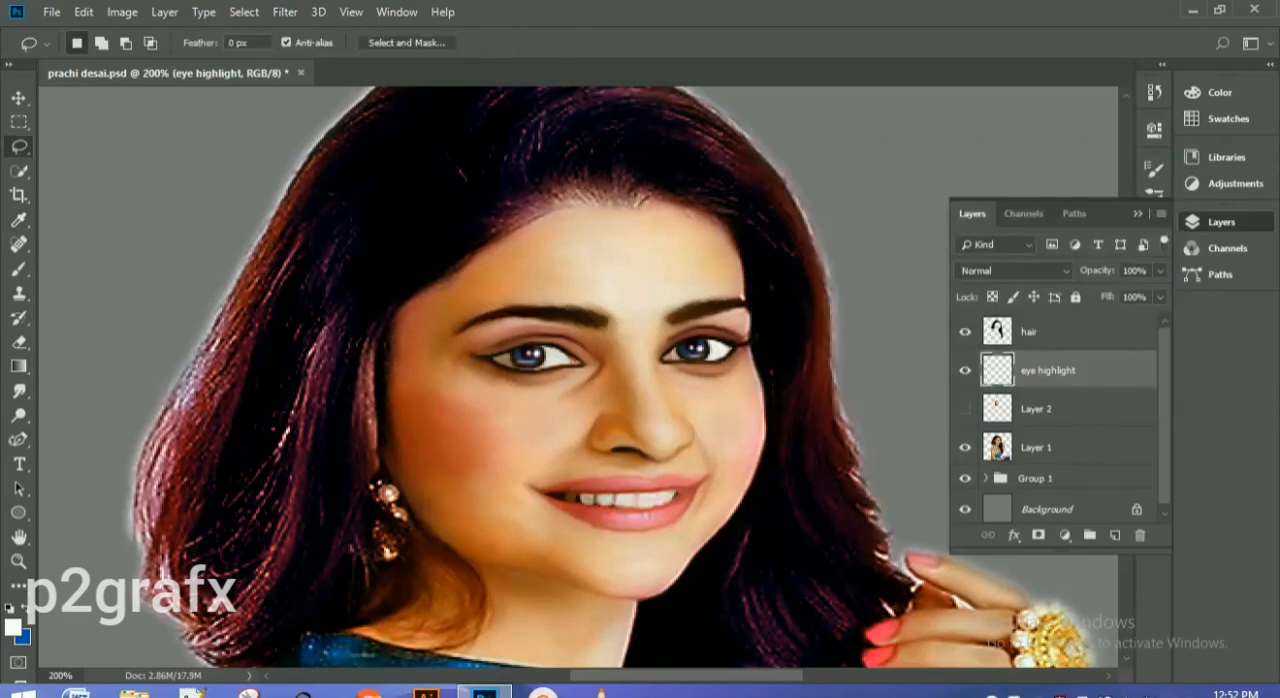
Step: Make Layer 1 active and choose the Smudge tool at 100% strength
{"action": "key", "text": "ctrl+plus"}
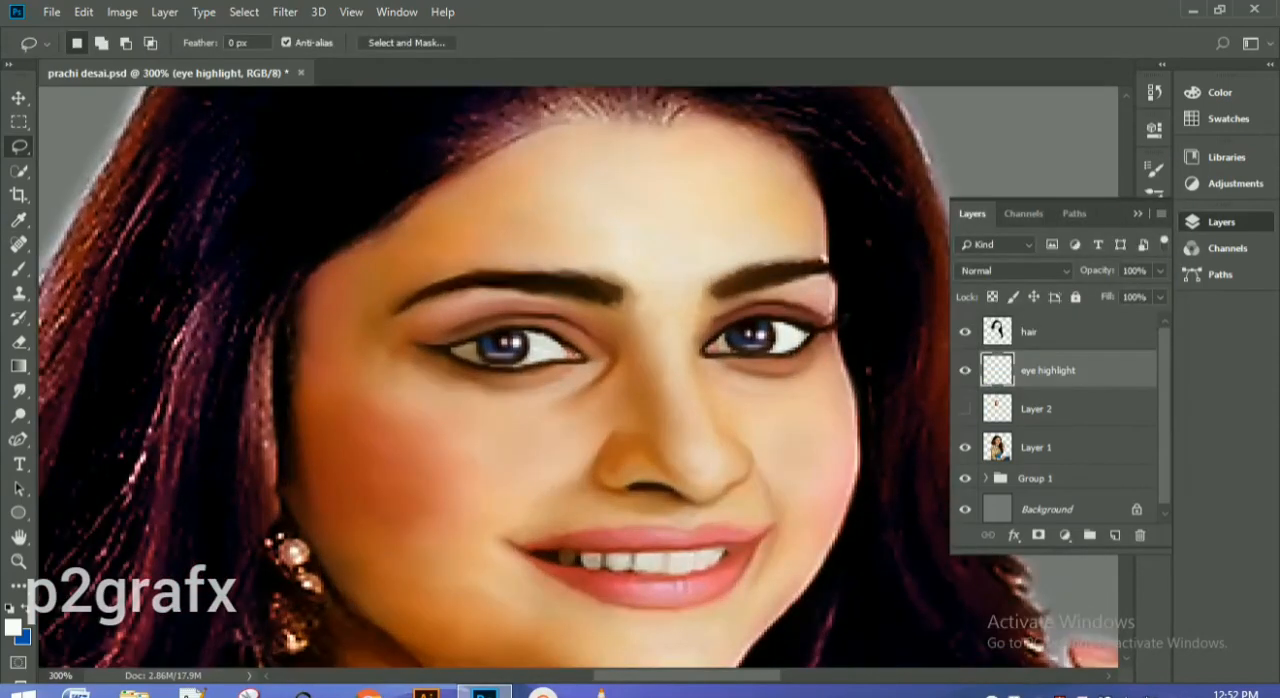
{"action": "left_click", "coordinate": [1060, 447]}
{"action": "key", "text": "r"}
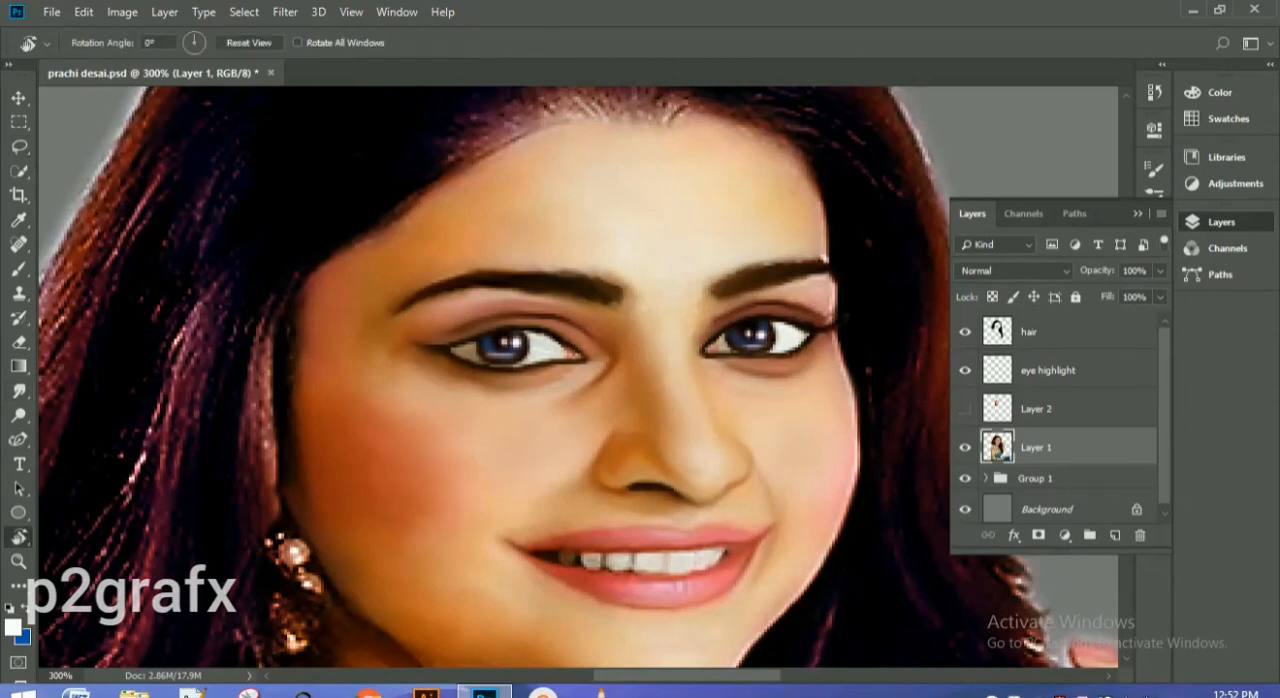
{"action": "right_click", "coordinate": [18, 390]}
{"action": "left_click", "coordinate": [80, 421]}
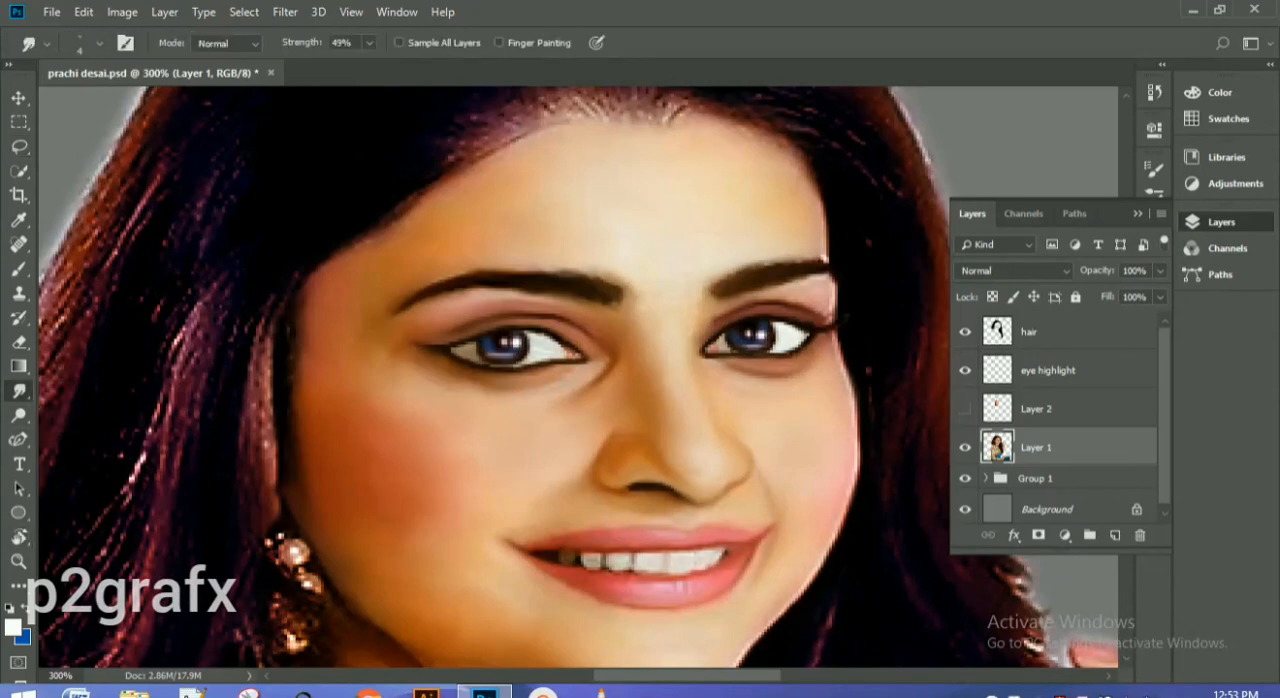
{"action": "key", "text": "r"}
{"action": "right_click", "coordinate": [18, 366]}
{"action": "right_click", "coordinate": [18, 391]}
{"action": "left_click", "coordinate": [84, 426]}
{"action": "key", "text": "F7"}
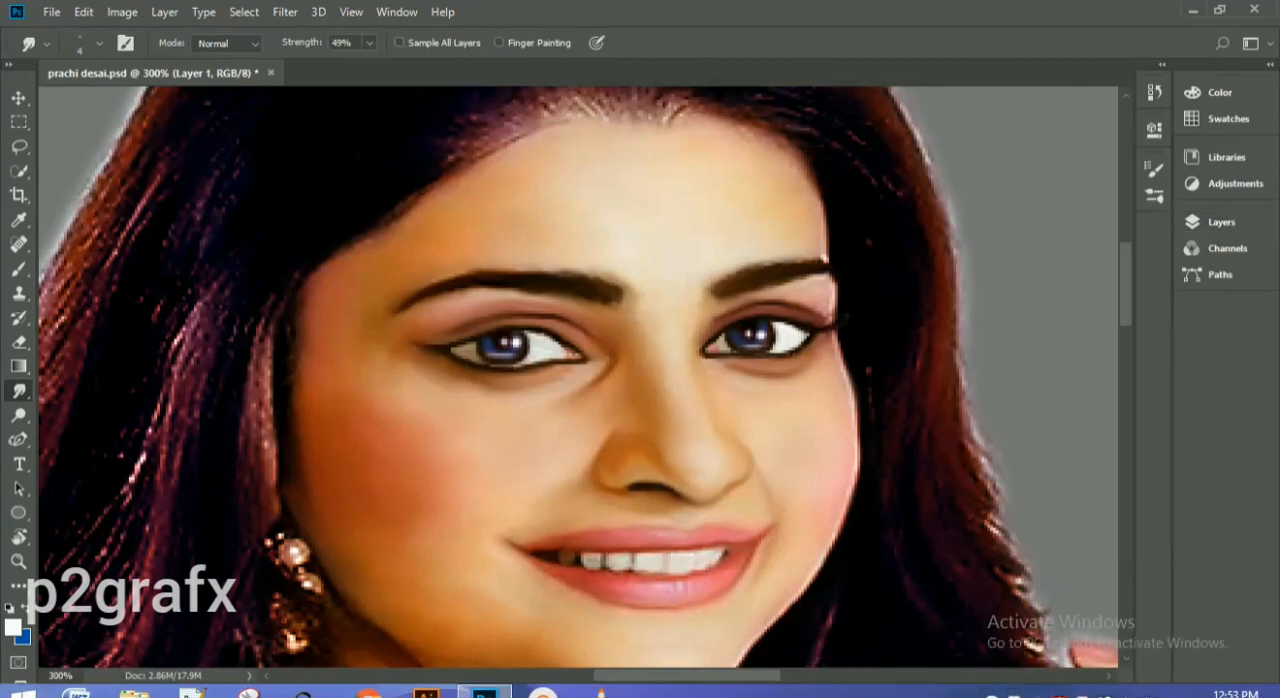
{"action": "key", "text": "0"}
Step: Smudge the edges of the upper teeth on Layer 1 with short strokes to refine their shape
{"action": "key", "text": "ctrl+plus"}
{"action": "left_click_drag", "start_coordinate": [560, 520], "coordinate": [594, 338]}
{"action": "left_click_drag", "start_coordinate": [621, 436], "coordinate": [588, 437]}
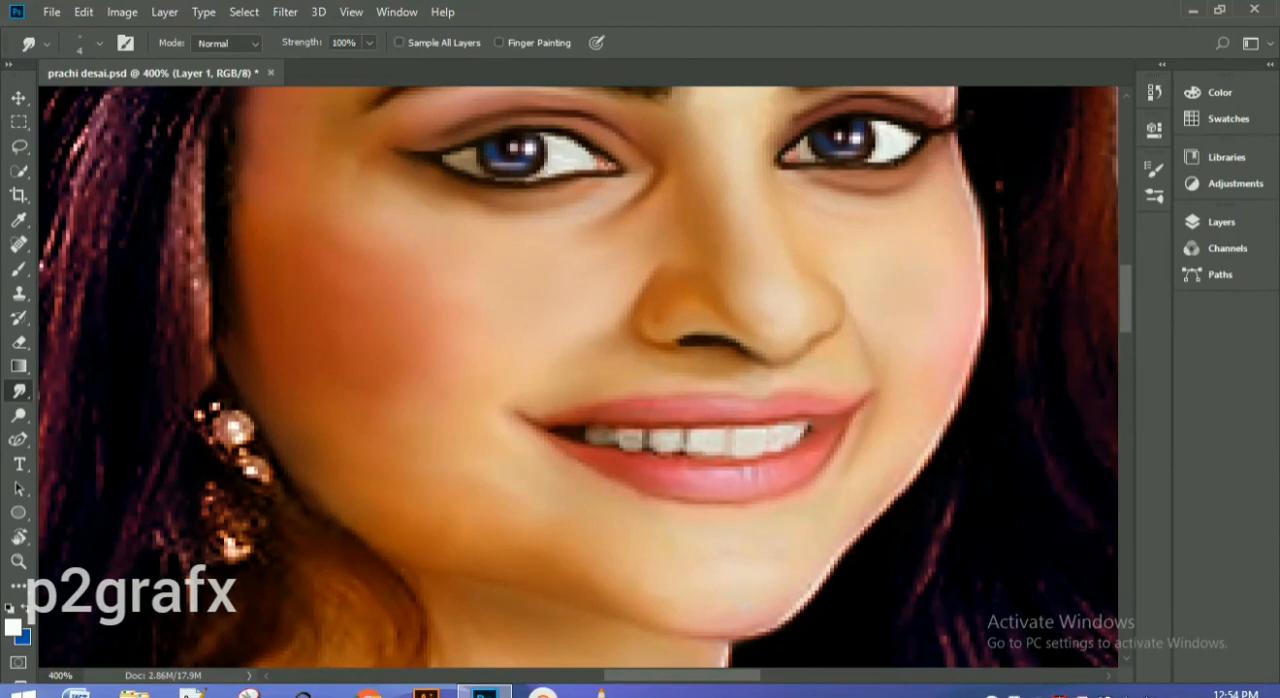
{"action": "key", "text": "ctrl+plus"}
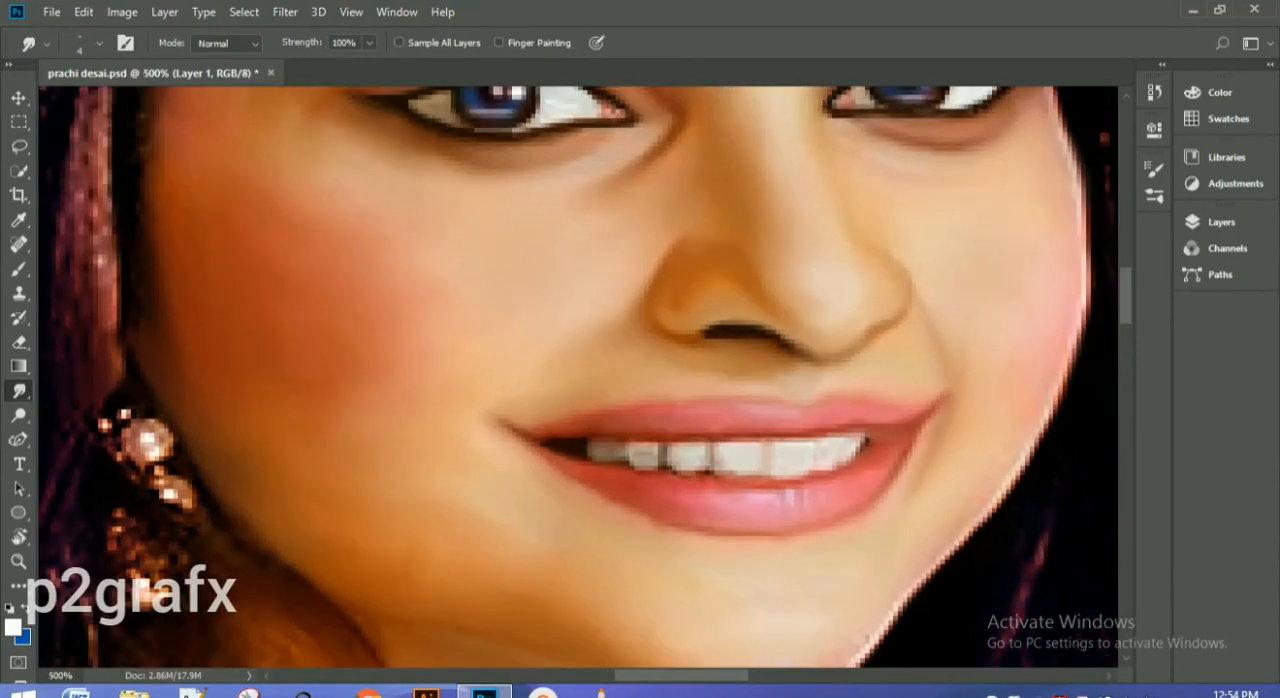
{"action": "mouse_move", "coordinate": [720, 457]}
{"action": "left_mouse_down"}
{"action": "mouse_move", "coordinate": [748, 458]}
{"action": "mouse_move", "coordinate": [722, 459]}
{"action": "mouse_move", "coordinate": [723, 476]}
{"action": "mouse_move", "coordinate": [675, 451]}
{"action": "left_mouse_up"}
{"action": "left_click_drag", "start_coordinate": [646, 466], "coordinate": [618, 452]}
{"action": "key", "text": "ctrl+minus"}
{"action": "key", "text": "ctrl+minus"}
{"action": "key", "text": "ctrl+minus"}
{"action": "key", "text": "ctrl+minus"}
{"action": "key", "text": "ctrl+minus"}
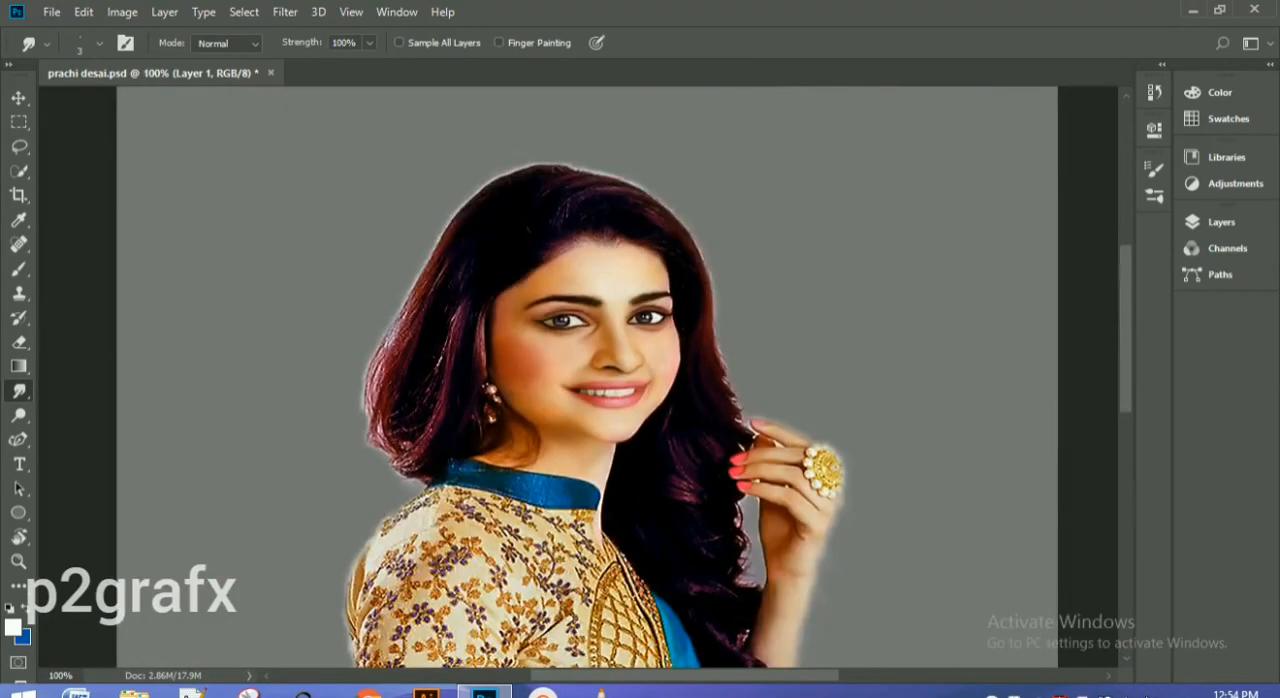
Step: Smudge the dark tooth near the left-hand corner of the mouth, trying Finger Painting and switching it off again
{"action": "key", "text": "ctrl+plus"}
{"action": "key", "text": "ctrl+plus"}
{"action": "key", "text": "ctrl+plus"}
{"action": "key", "text": "ctrl+plus"}
{"action": "key", "text": "ctrl+plus"}
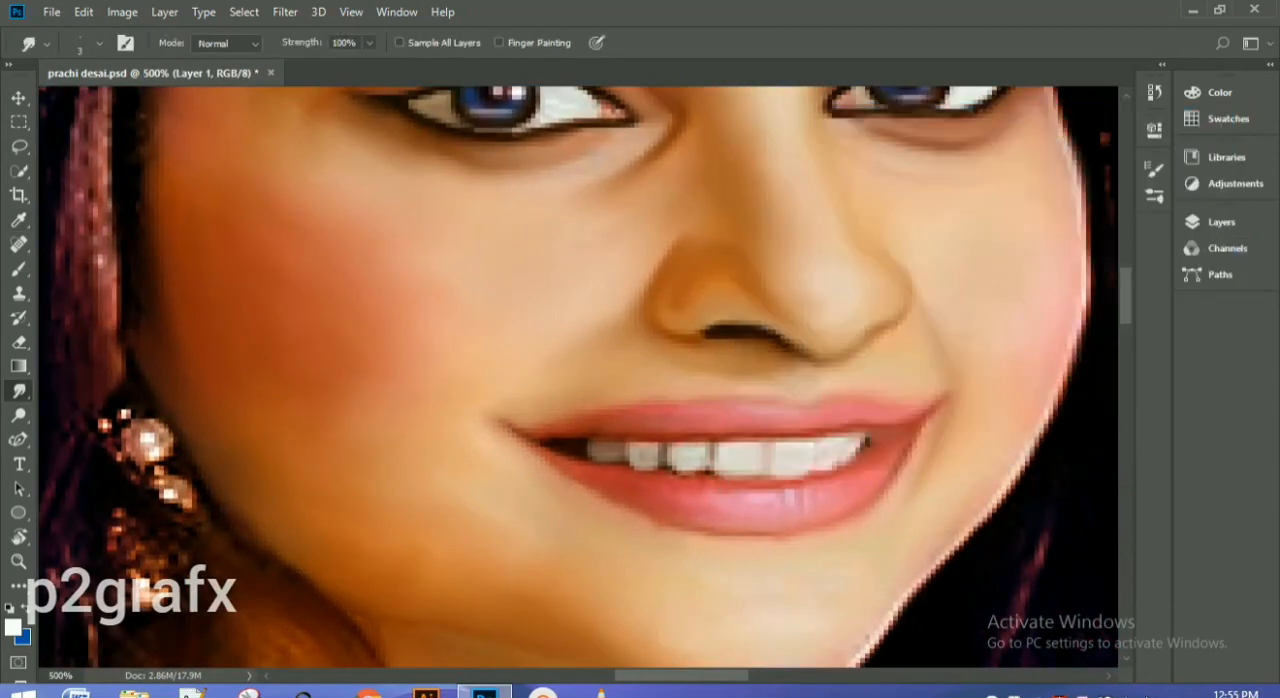
{"action": "left_click", "coordinate": [499, 43]}
{"action": "left_click_drag", "start_coordinate": [597, 445], "coordinate": [610, 449]}
{"action": "left_click", "coordinate": [499, 43]}
{"action": "mouse_move", "coordinate": [592, 445]}
{"action": "left_mouse_down"}
{"action": "mouse_move", "coordinate": [598, 459]}
{"action": "mouse_move", "coordinate": [609, 443]}
{"action": "left_mouse_up"}
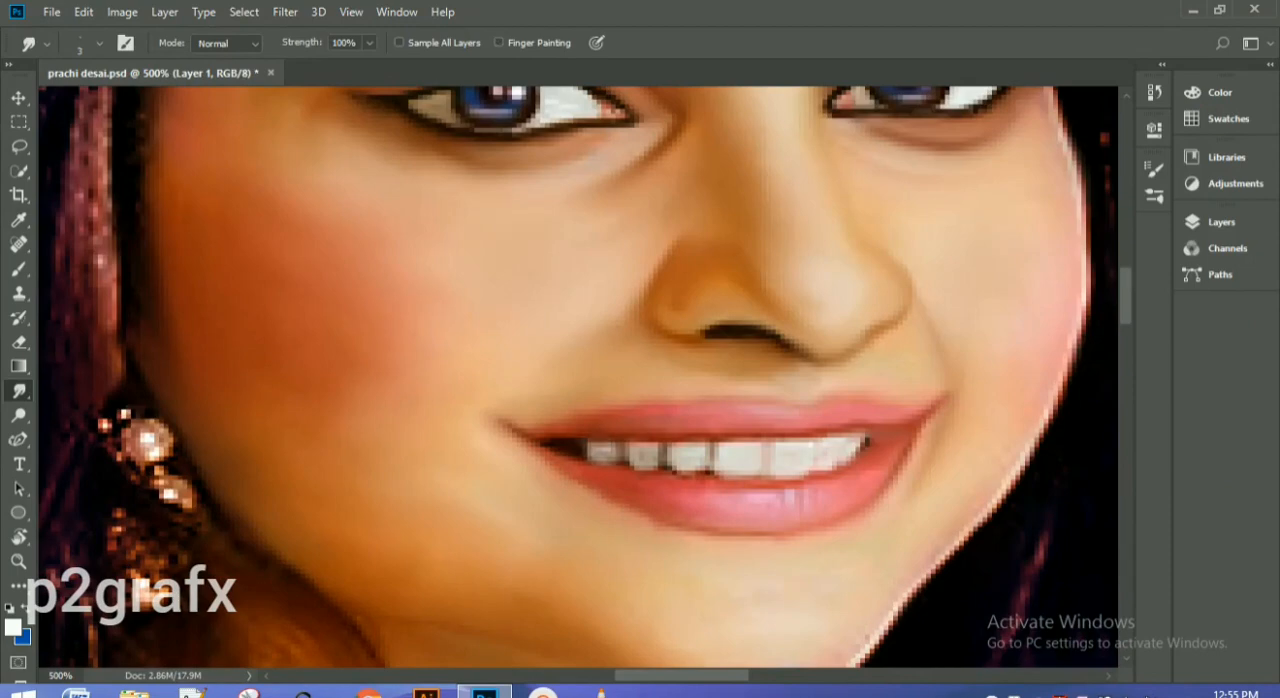
Step: Smudge the outermost tooth slightly further into the left-hand corner of the mouth on Layer 1
{"action": "key", "text": "ctrl+minus"}
{"action": "key", "text": "ctrl+minus"}
{"action": "key", "text": "ctrl+minus"}
{"action": "key", "text": "ctrl+minus"}
{"action": "key", "text": "ctrl+minus"}
{"action": "key", "text": "ctrl+minus"}
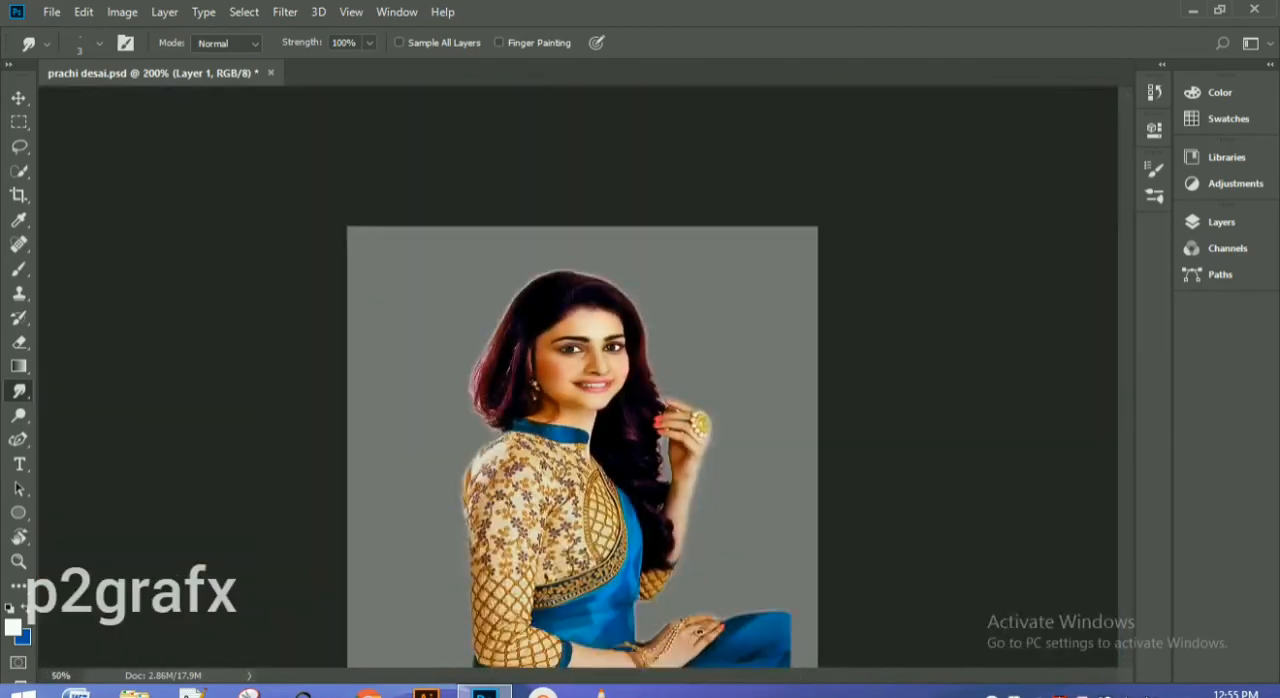
{"action": "key", "text": "ctrl+plus"}
{"action": "key", "text": "ctrl+plus"}
{"action": "key", "text": "ctrl+plus"}
{"action": "key", "text": "ctrl+plus"}
{"action": "scroll", "coordinate": [578, 377], "scroll_direction": "up", "scroll_amount": 5}
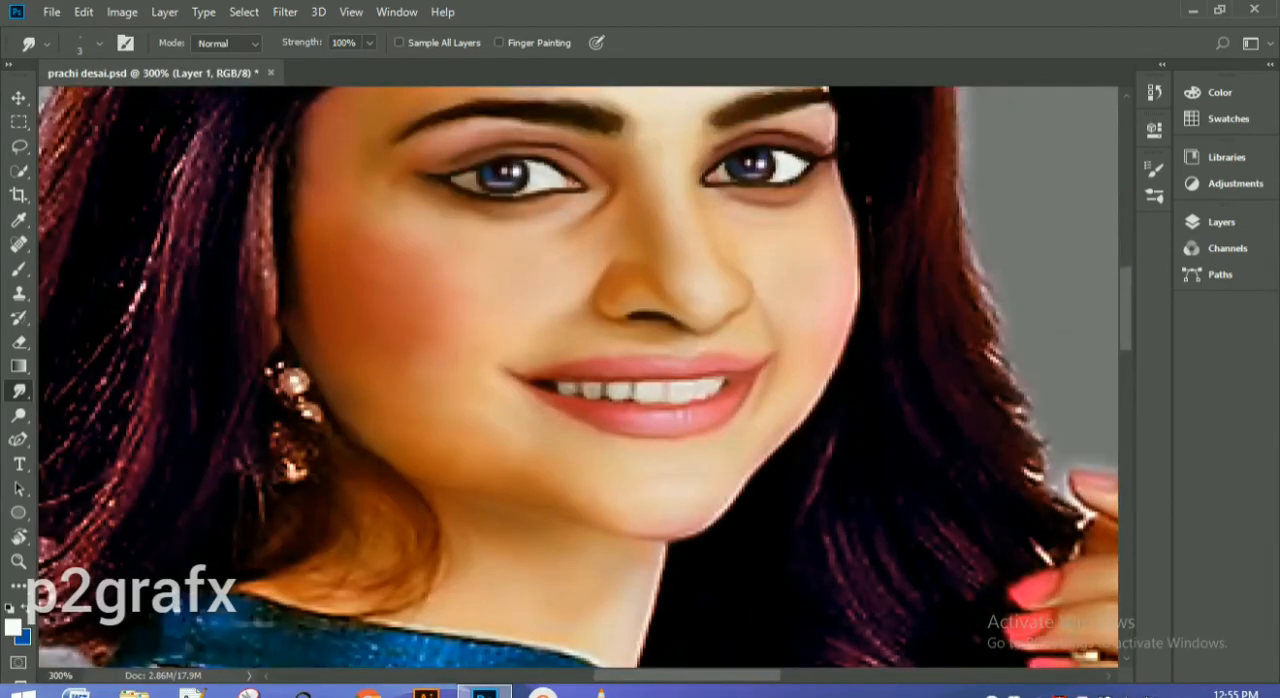
{"action": "left_click_drag", "start_coordinate": [560, 388], "coordinate": [547, 387]}
Step: Set the Smudge tool to 19% strength with a brush size of 20
{"action": "key", "text": "ctrl+plus"}
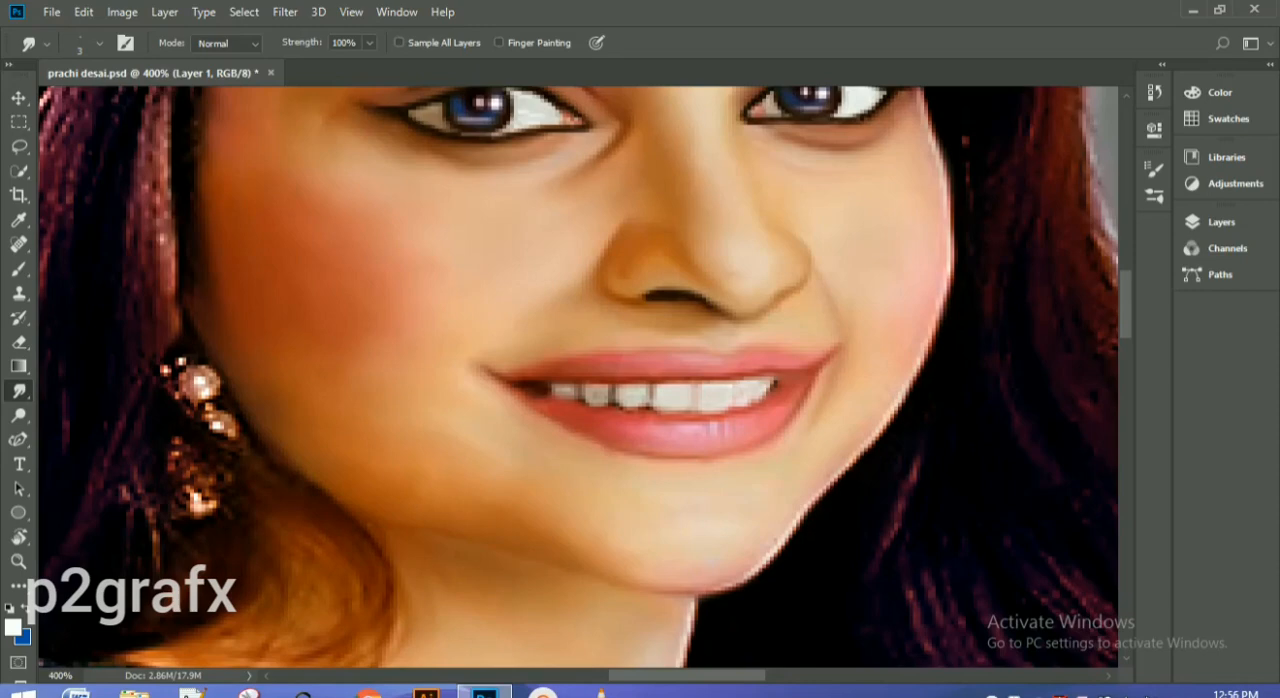
{"action": "left_click", "coordinate": [346, 43]}
{"action": "type", "text": "1"}
{"action": "type", "text": "5"}
{"action": "key", "text": "bracketright"}
{"action": "key", "text": "bracketright"}
{"action": "key", "text": "bracketright"}
{"action": "key", "text": "bracketright"}
{"action": "key", "text": "bracketright"}
{"action": "key", "text": "bracketright"}
{"action": "key", "text": "bracketright"}
{"action": "key", "text": "bracketright"}
{"action": "key", "text": "bracketright"}
{"action": "key", "text": "bracketright"}
{"action": "scroll", "coordinate": [697, 608], "scroll_direction": "up", "scroll_amount": 5}
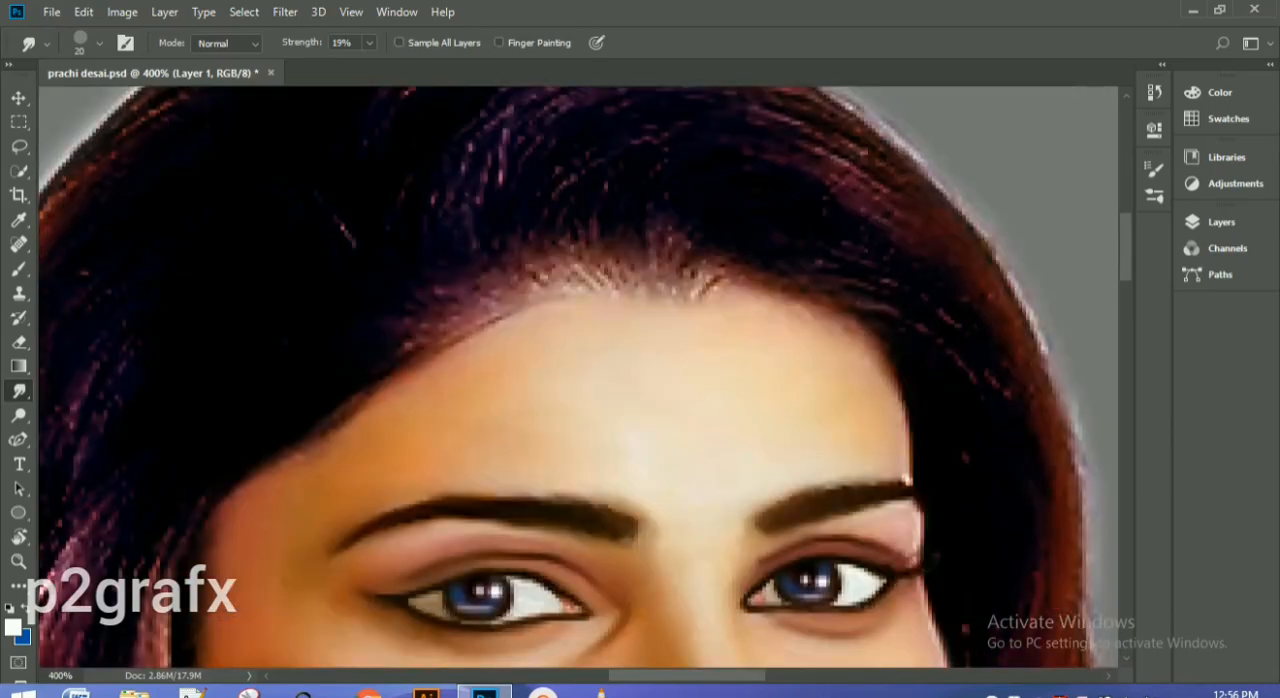
{"action": "scroll", "coordinate": [585, 377], "scroll_direction": "down", "scroll_amount": 5}
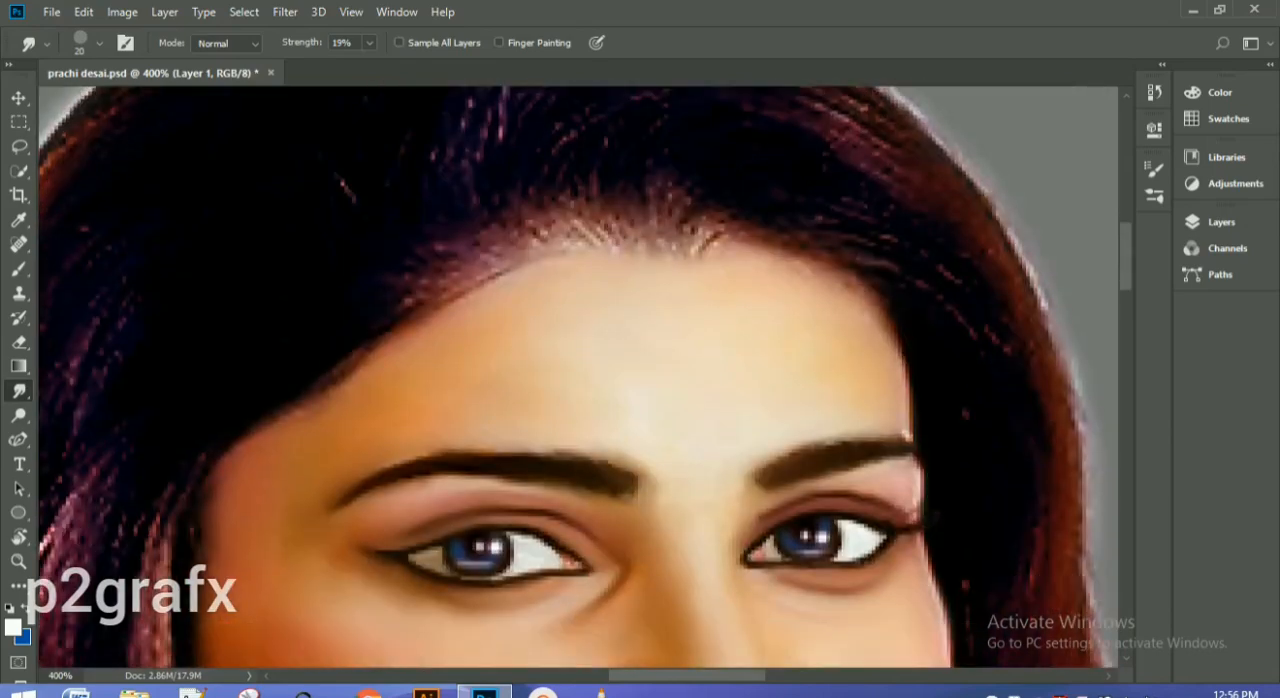
{"action": "key", "text": "ctrl+minus"}
{"action": "key", "text": "ctrl+minus"}
{"action": "key", "text": "ctrl+minus"}
{"action": "key", "text": "ctrl+minus"}
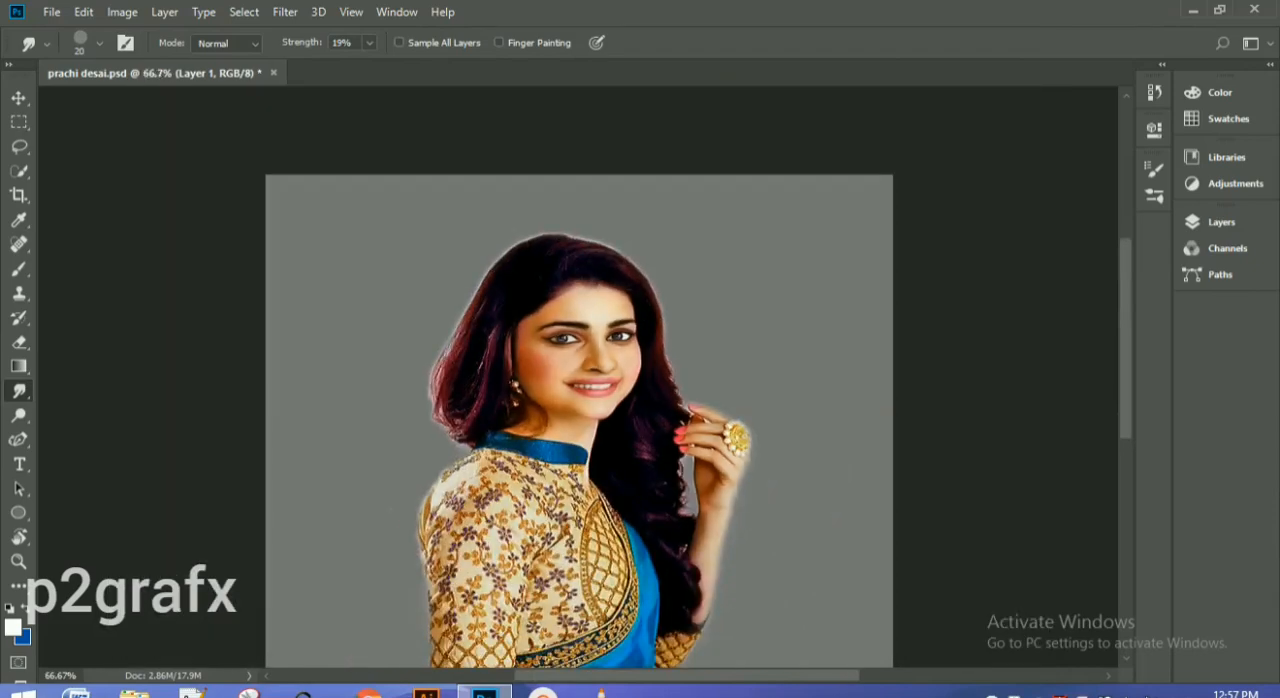
Step: Sample a red tone from the lips as the Brush colour and add a new layer above Layer 1
{"action": "key", "text": "ctrl+plus"}
{"action": "key", "text": "ctrl+plus"}
{"action": "key", "text": "ctrl+plus"}
{"action": "key", "text": "ctrl+plus"}
{"action": "key", "text": "b"}
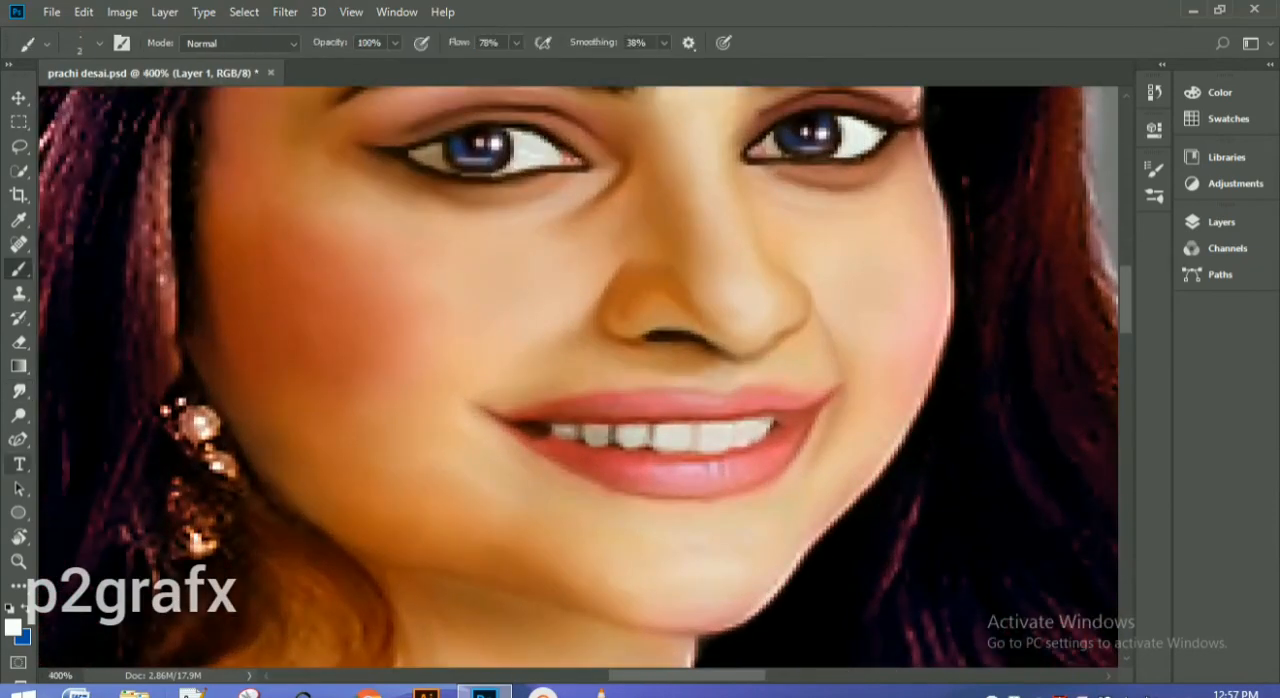
{"action": "key", "text": "i"}
{"action": "left_click_drag", "start_coordinate": [592, 368], "coordinate": [612, 405]}
{"action": "key", "text": "b"}
{"action": "key", "text": "ctrl+plus"}
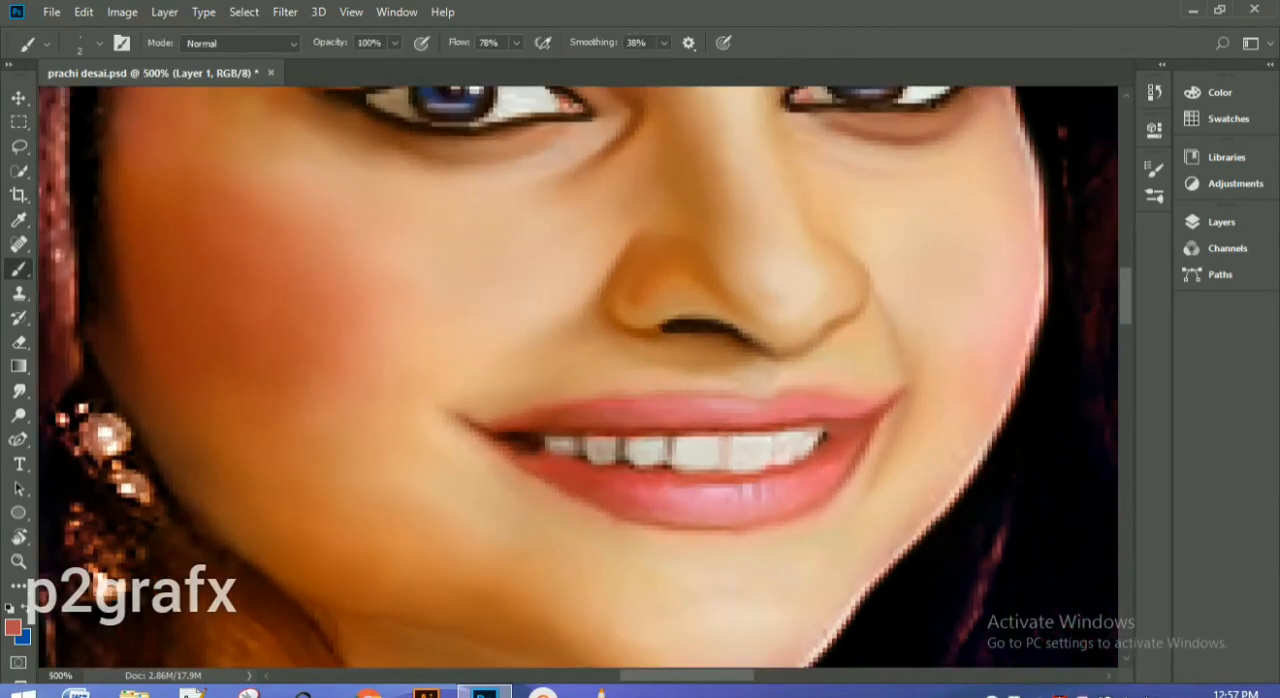
{"action": "left_click", "coordinate": [1221, 222]}
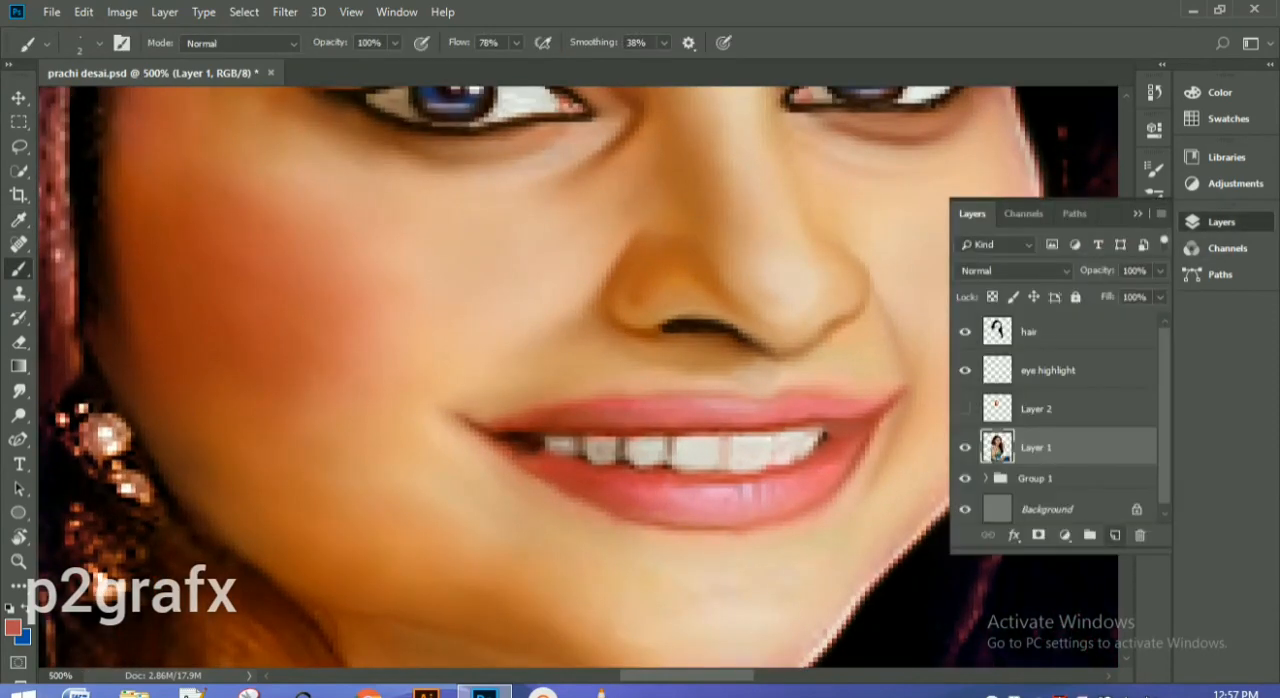
{"action": "left_click", "coordinate": [1115, 535]}
{"action": "left_click", "coordinate": [1221, 222]}
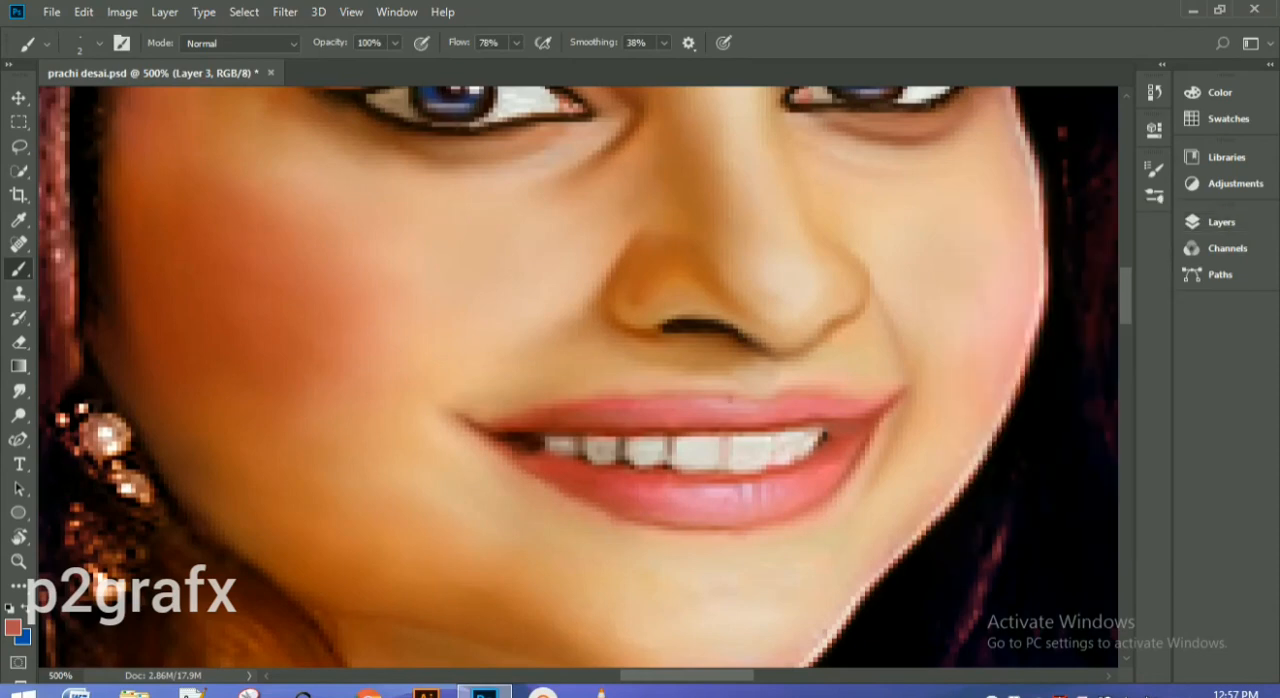
Step: Outline and fill the upper lip on Layer 3 with the sampled red, using a brush of size 2 to 3
{"action": "left_click_drag", "start_coordinate": [731, 400], "coordinate": [886, 401]}
{"action": "left_click_drag", "start_coordinate": [728, 397], "coordinate": [668, 397]}
{"action": "left_click_drag", "start_coordinate": [580, 409], "coordinate": [549, 416]}
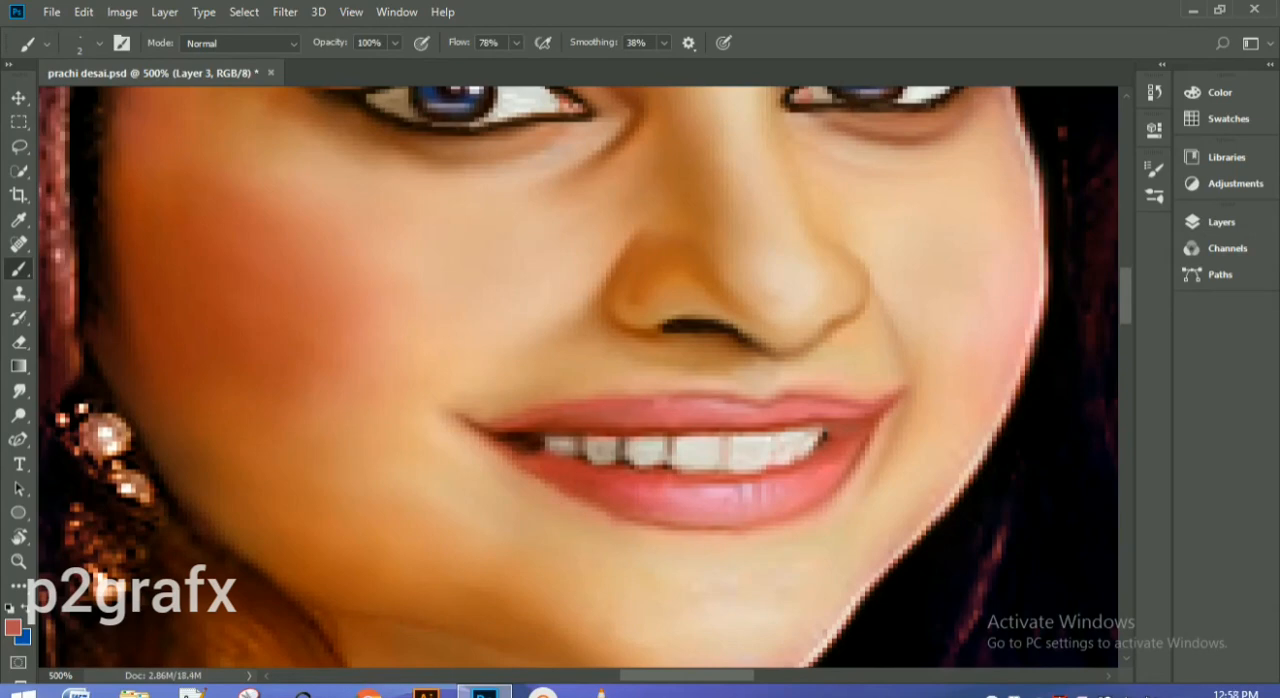
{"action": "mouse_move", "coordinate": [658, 400]}
{"action": "left_mouse_down"}
{"action": "mouse_move", "coordinate": [726, 403]}
{"action": "mouse_move", "coordinate": [714, 418]}
{"action": "mouse_move", "coordinate": [515, 429]}
{"action": "mouse_move", "coordinate": [670, 428]}
{"action": "mouse_move", "coordinate": [694, 404]}
{"action": "mouse_move", "coordinate": [666, 408]}
{"action": "mouse_move", "coordinate": [854, 410]}
{"action": "mouse_move", "coordinate": [748, 420]}
{"action": "mouse_move", "coordinate": [822, 412]}
{"action": "left_mouse_up"}
{"action": "key", "text": "bracketright"}
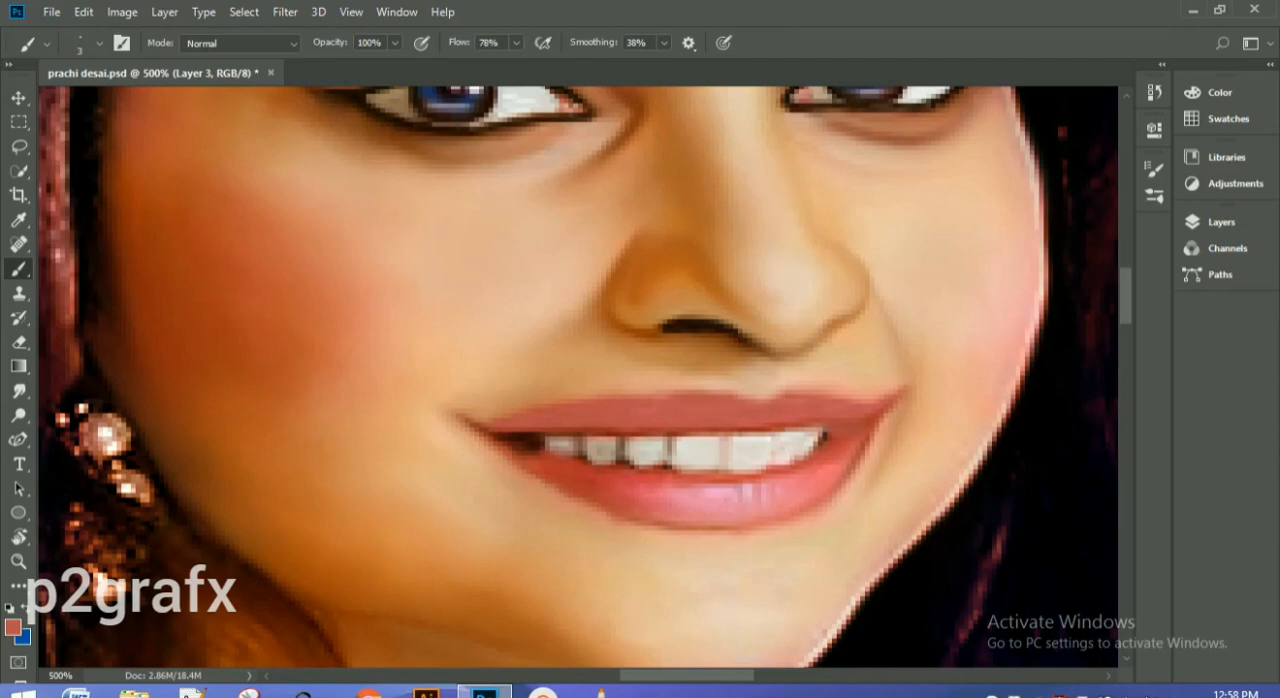
Step: Fill the left-hand lip corner and the whole lower lip on Layer 3 with red, using a brush of size 4 to 5
{"action": "mouse_move", "coordinate": [497, 436]}
{"action": "left_mouse_down"}
{"action": "mouse_move", "coordinate": [595, 495]}
{"action": "mouse_move", "coordinate": [690, 520]}
{"action": "mouse_move", "coordinate": [818, 500]}
{"action": "mouse_move", "coordinate": [848, 455]}
{"action": "mouse_move", "coordinate": [670, 488]}
{"action": "mouse_move", "coordinate": [514, 438]}
{"action": "left_mouse_up"}
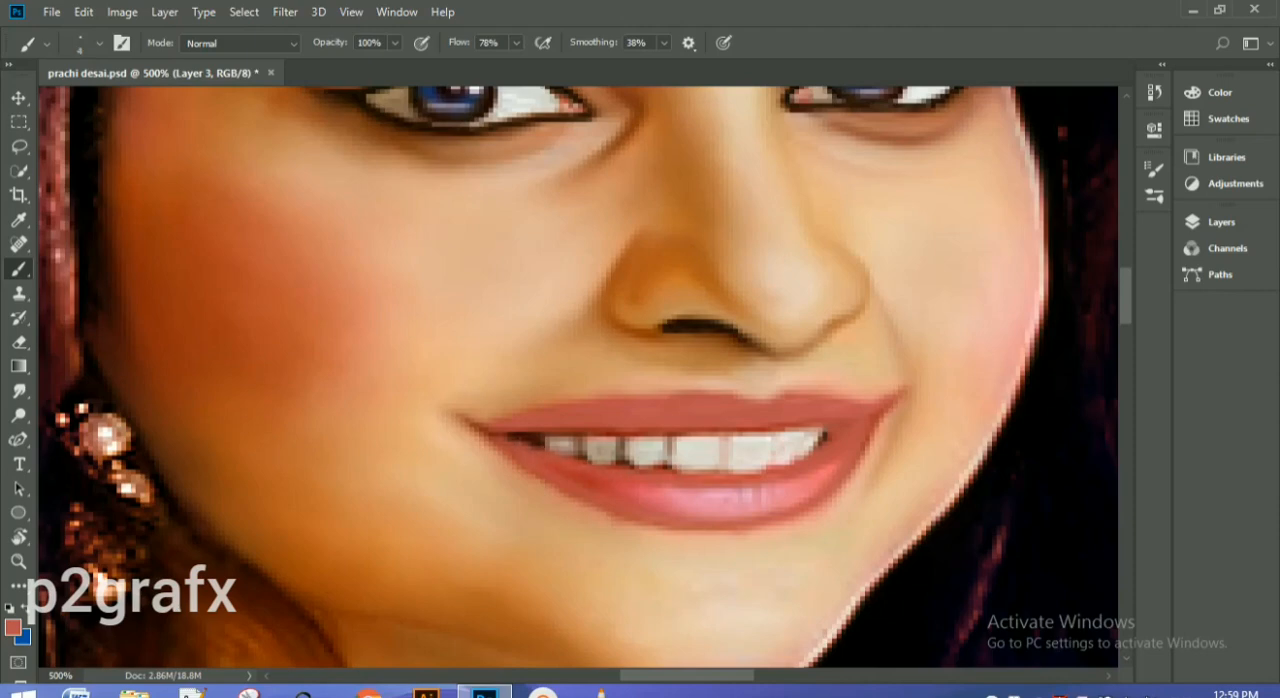
{"action": "mouse_move", "coordinate": [690, 496]}
{"action": "left_mouse_down"}
{"action": "mouse_move", "coordinate": [820, 476]}
{"action": "mouse_move", "coordinate": [760, 505]}
{"action": "mouse_move", "coordinate": [640, 497]}
{"action": "mouse_move", "coordinate": [718, 507]}
{"action": "mouse_move", "coordinate": [702, 511]}
{"action": "left_mouse_up"}
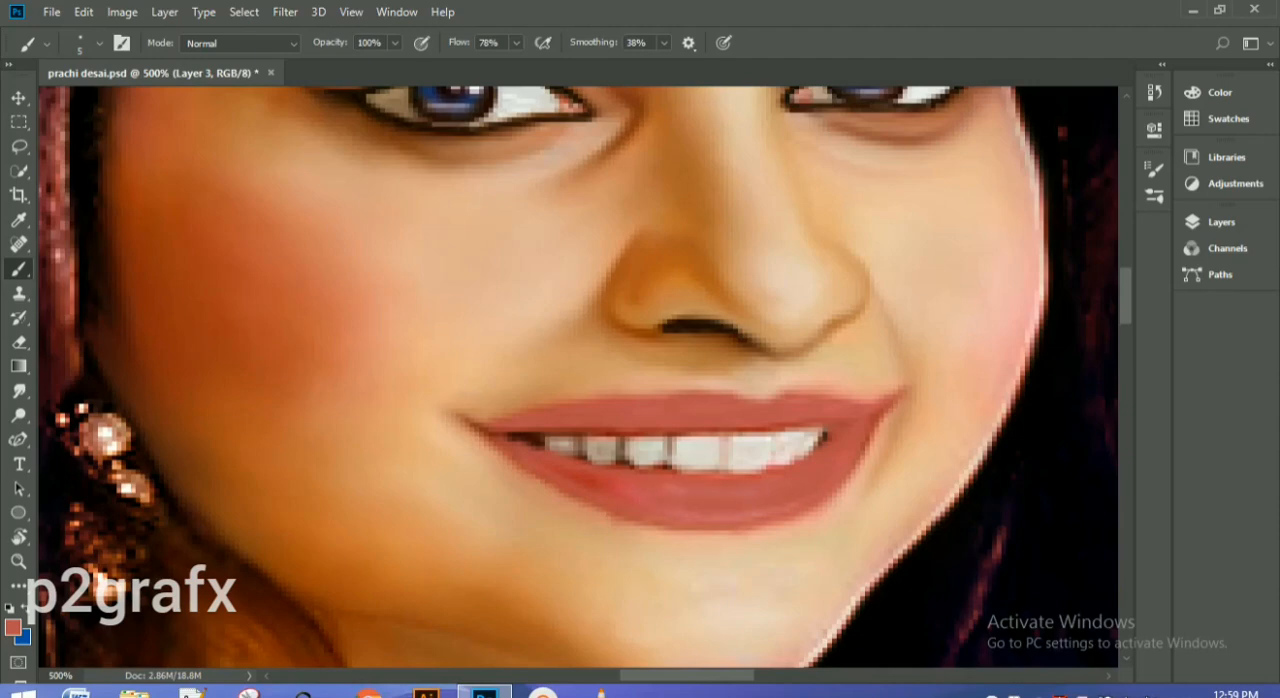
{"action": "mouse_move", "coordinate": [602, 485]}
{"action": "left_mouse_down"}
{"action": "mouse_move", "coordinate": [558, 469]}
{"action": "mouse_move", "coordinate": [640, 505]}
{"action": "mouse_move", "coordinate": [780, 509]}
{"action": "left_mouse_up"}
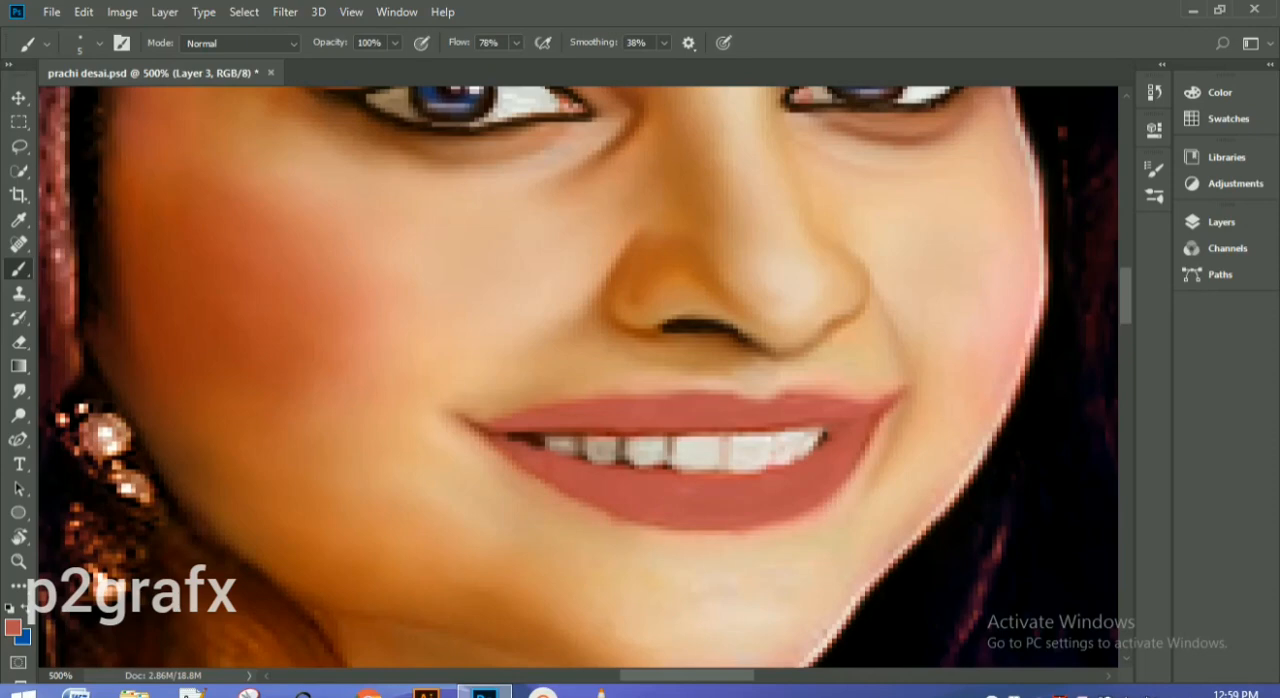
Step: Change the blending mode of the lip colour layer, Layer 3, to Multiply
{"action": "left_click", "coordinate": [1221, 222]}
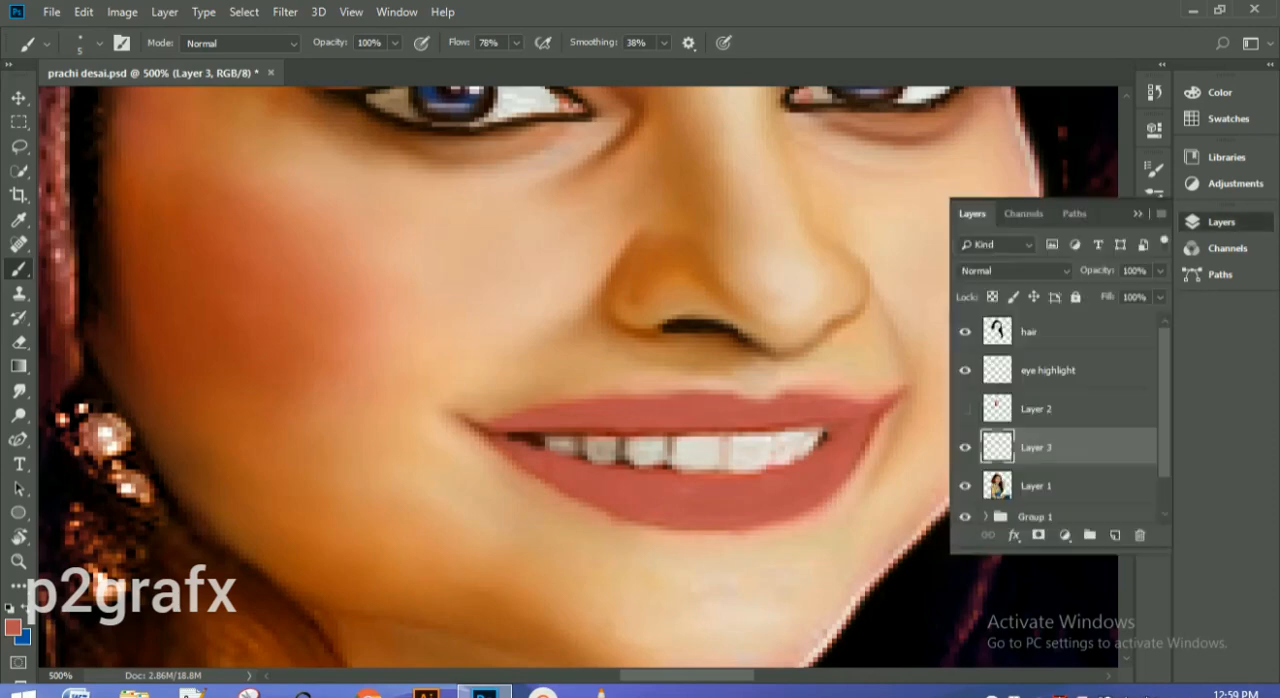
{"action": "left_click", "coordinate": [1015, 271]}
{"action": "left_click", "coordinate": [1000, 79]}
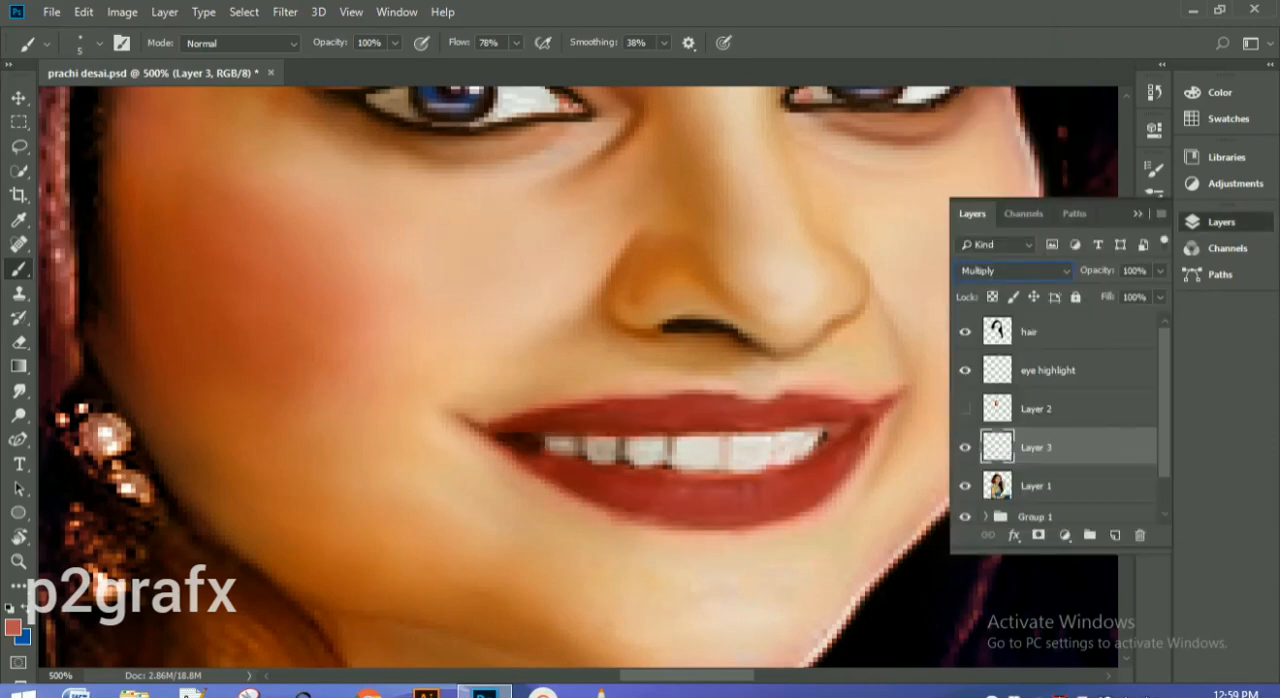
Step: Touch up the lip colour on Layer 3 along the teeth, near the right-hand mouth corner and on the lower lip
{"action": "left_click_drag", "start_coordinate": [690, 432], "coordinate": [758, 428]}
{"action": "left_click_drag", "start_coordinate": [855, 417], "coordinate": [829, 432]}
{"action": "left_click_drag", "start_coordinate": [690, 490], "coordinate": [651, 513]}
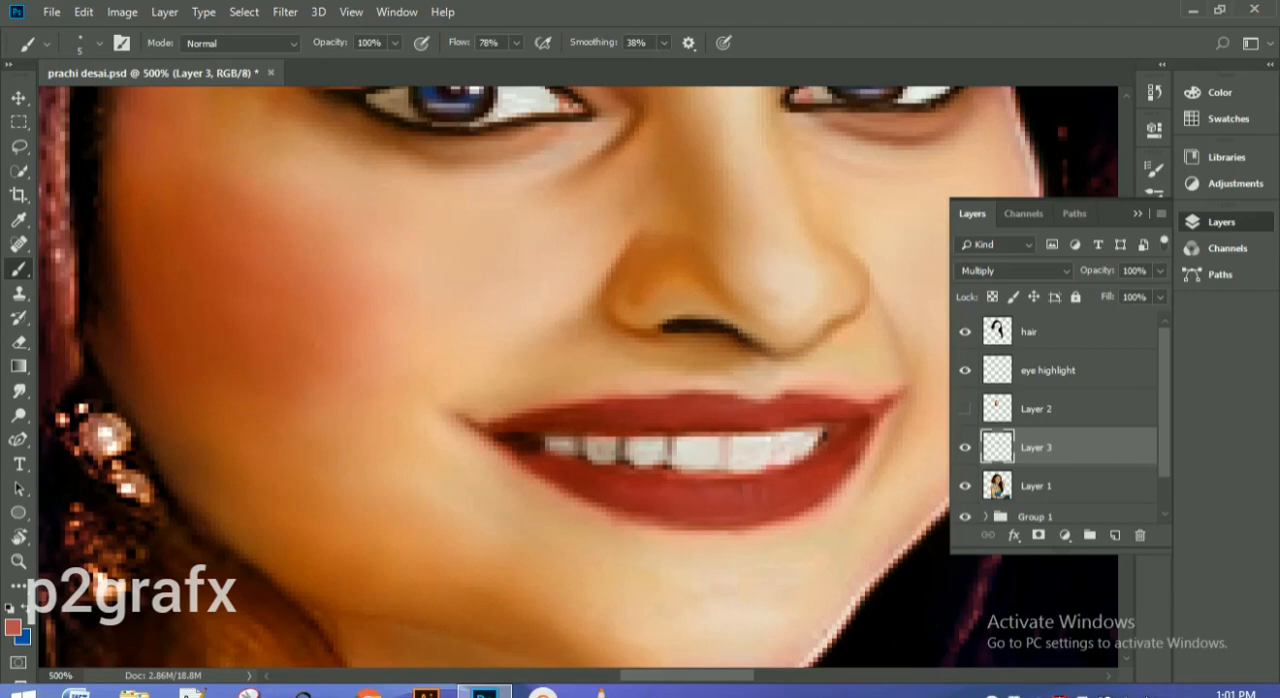
Step: Set the opacity of the lip colour layer, Layer 3, to 76%
{"action": "left_click_drag", "start_coordinate": [1098, 271], "coordinate": [1059, 271]}
{"action": "key", "text": "ctrl+minus"}
{"action": "key", "text": "ctrl+1"}
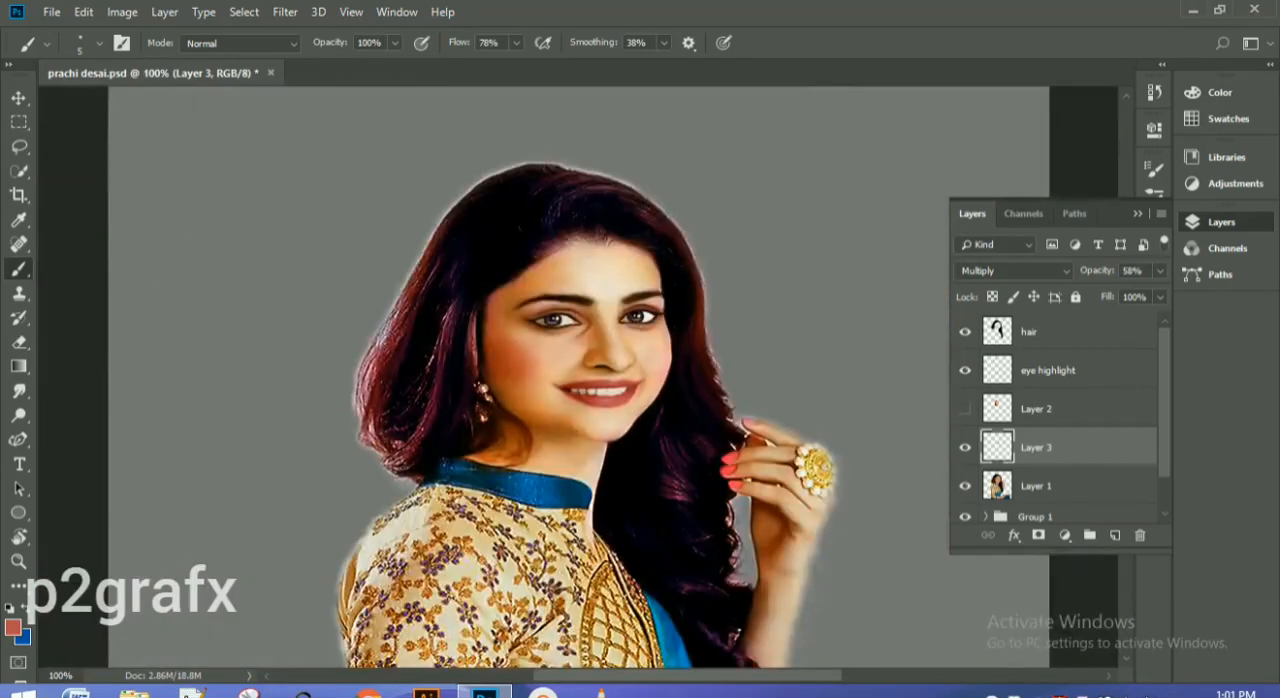
{"action": "left_click_drag", "start_coordinate": [1097, 271], "coordinate": [1115, 271]}
{"action": "key", "text": "ctrl+plus"}
{"action": "key", "text": "ctrl+plus"}
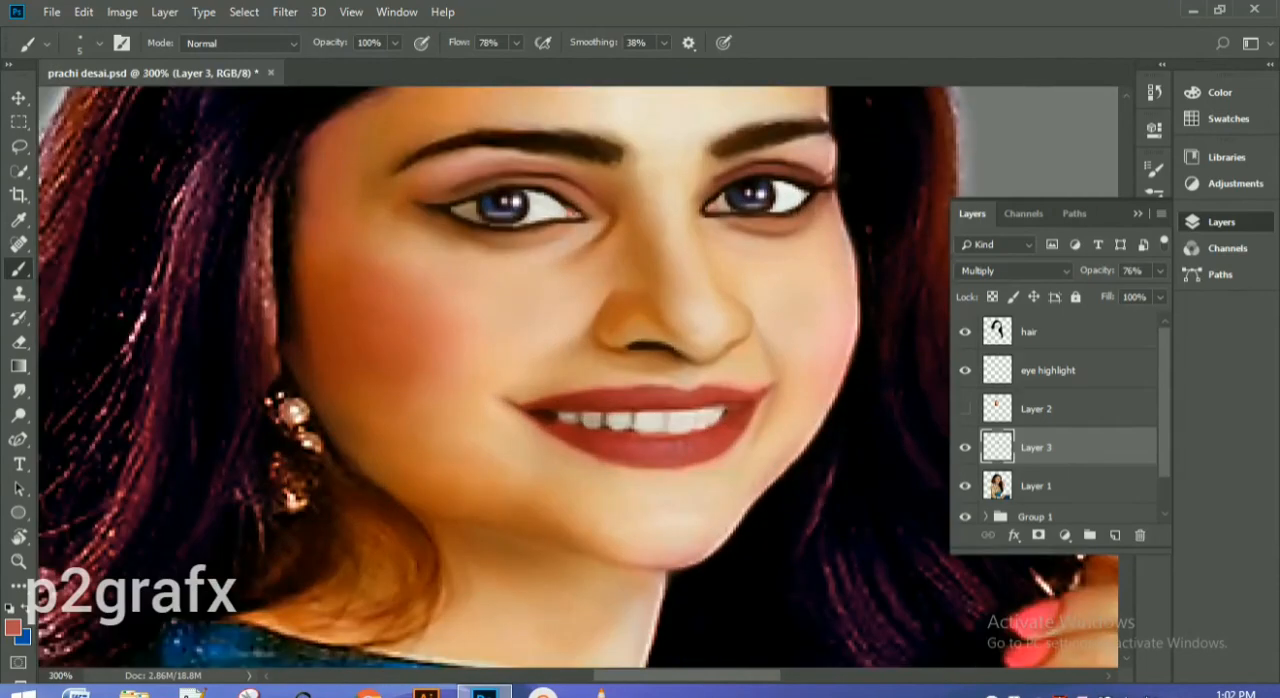
{"action": "key", "text": "F7"}
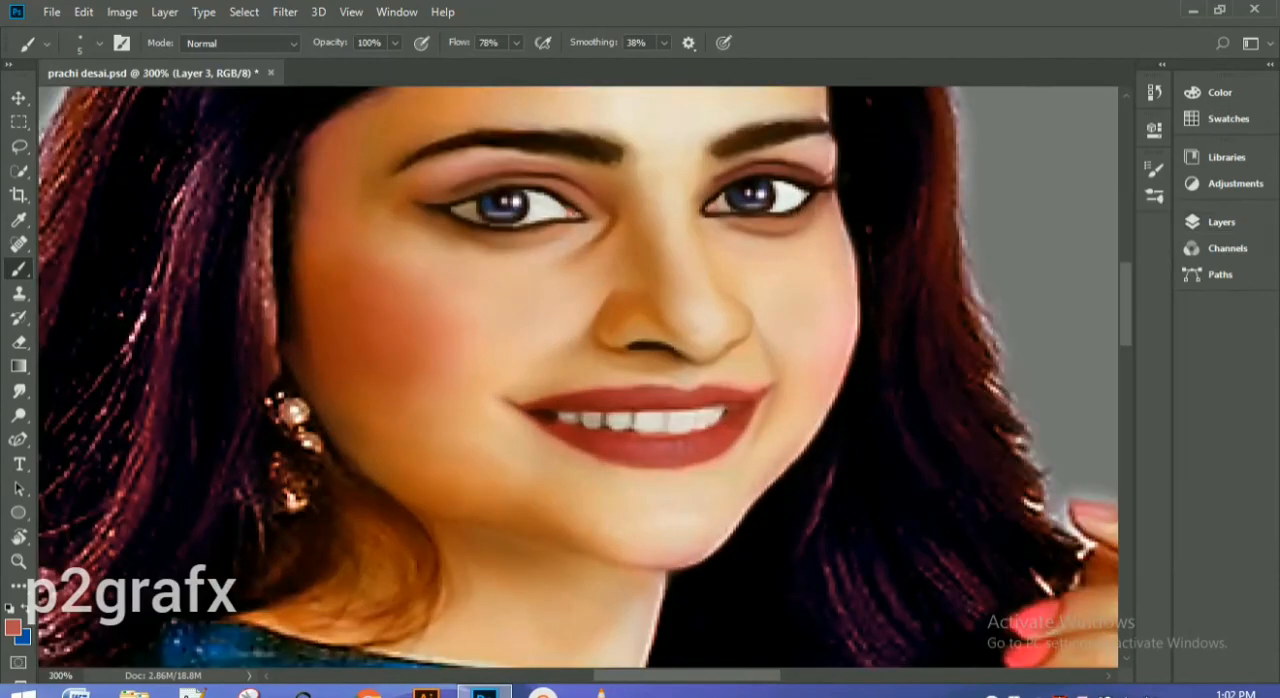
{"action": "key", "text": "ctrl+minus"}
{"action": "key", "text": "ctrl+minus"}
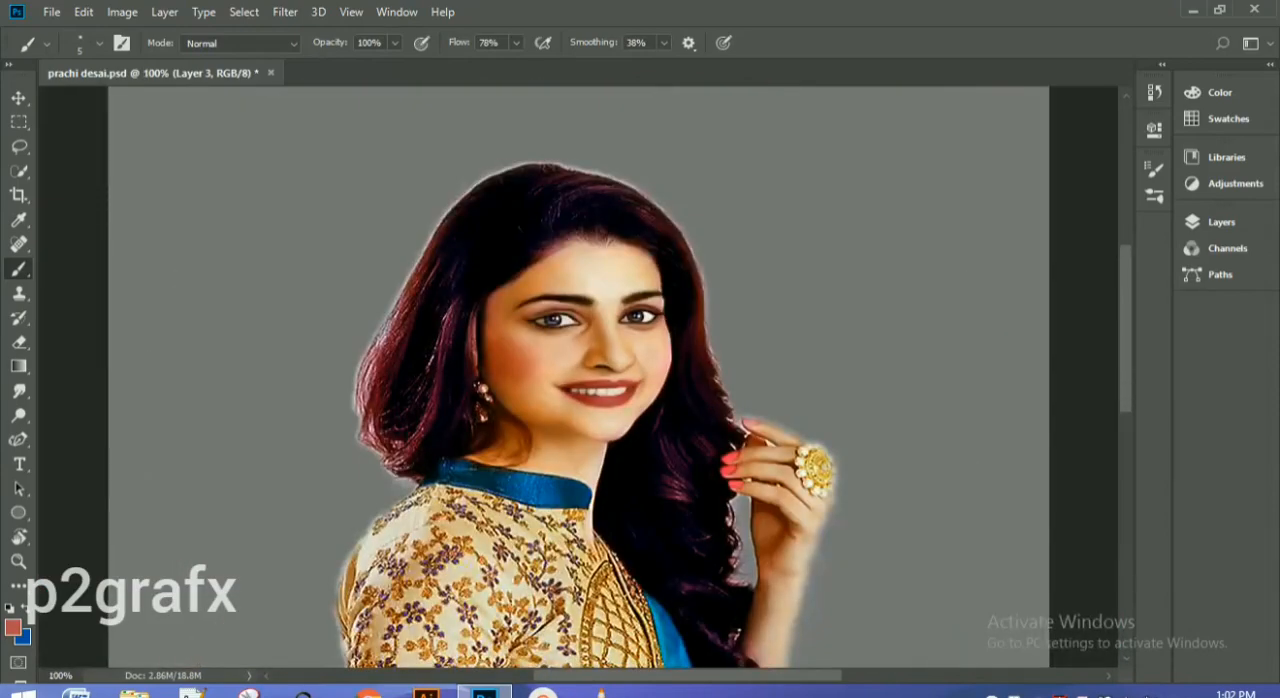
{"action": "key", "text": "ctrl+plus"}
{"action": "key", "text": "ctrl+plus"}
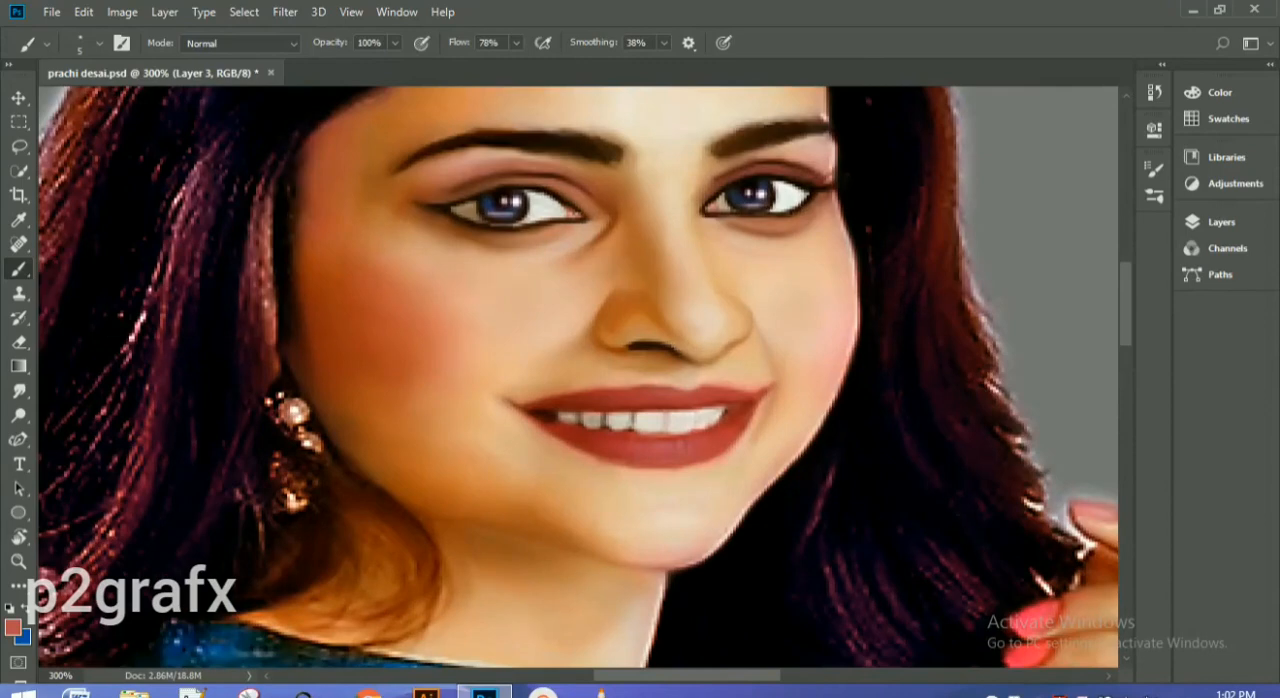
Step: Switch to the Smudge tool at size 7 and set its strength to 89%
{"action": "left_click", "coordinate": [18, 391]}
{"action": "key", "text": "bracketleft"}
{"action": "key", "text": "bracketleft"}
{"action": "key", "text": "bracketleft"}
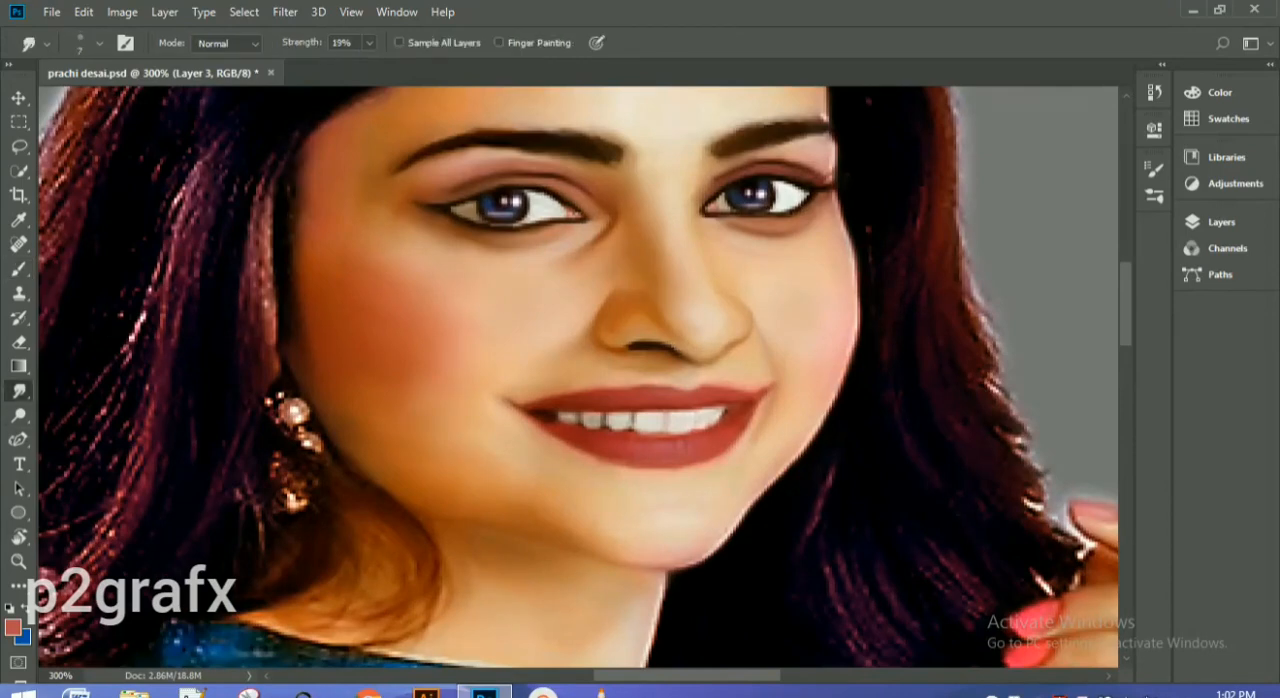
{"action": "left_click_drag", "start_coordinate": [302, 43], "coordinate": [326, 43]}
{"action": "key", "text": "Return"}
{"action": "left_click_drag", "start_coordinate": [302, 43], "coordinate": [319, 43]}
{"action": "key", "text": "ctrl+plus"}
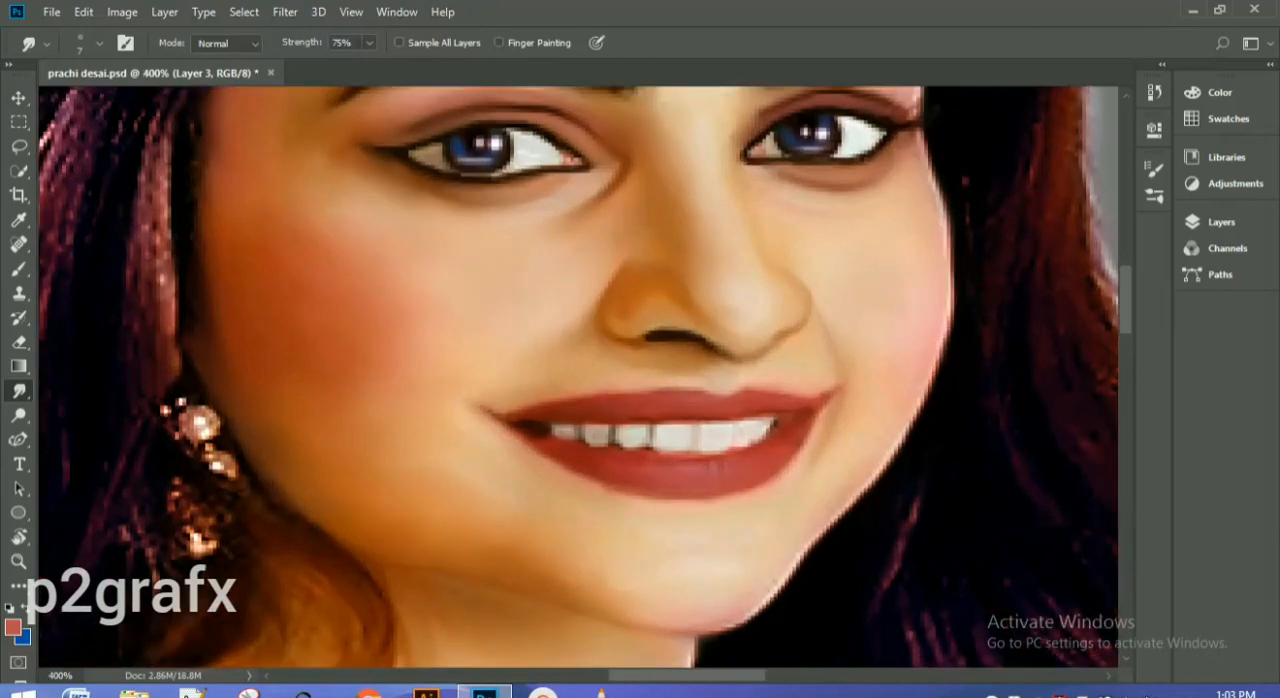
{"action": "scroll", "coordinate": [579, 377], "scroll_direction": "up", "scroll_amount": 5}
{"action": "left_click_drag", "start_coordinate": [302, 43], "coordinate": [316, 43]}
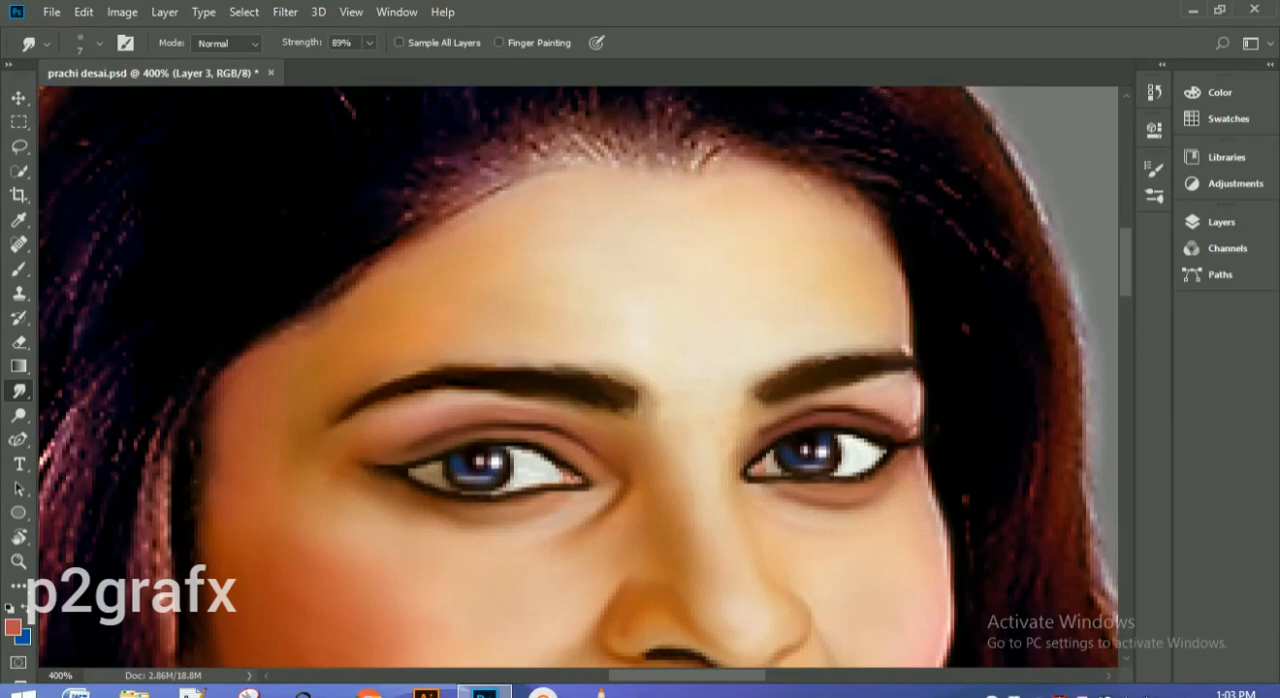
{"action": "scroll", "coordinate": [579, 377], "scroll_direction": "down", "scroll_amount": 3}
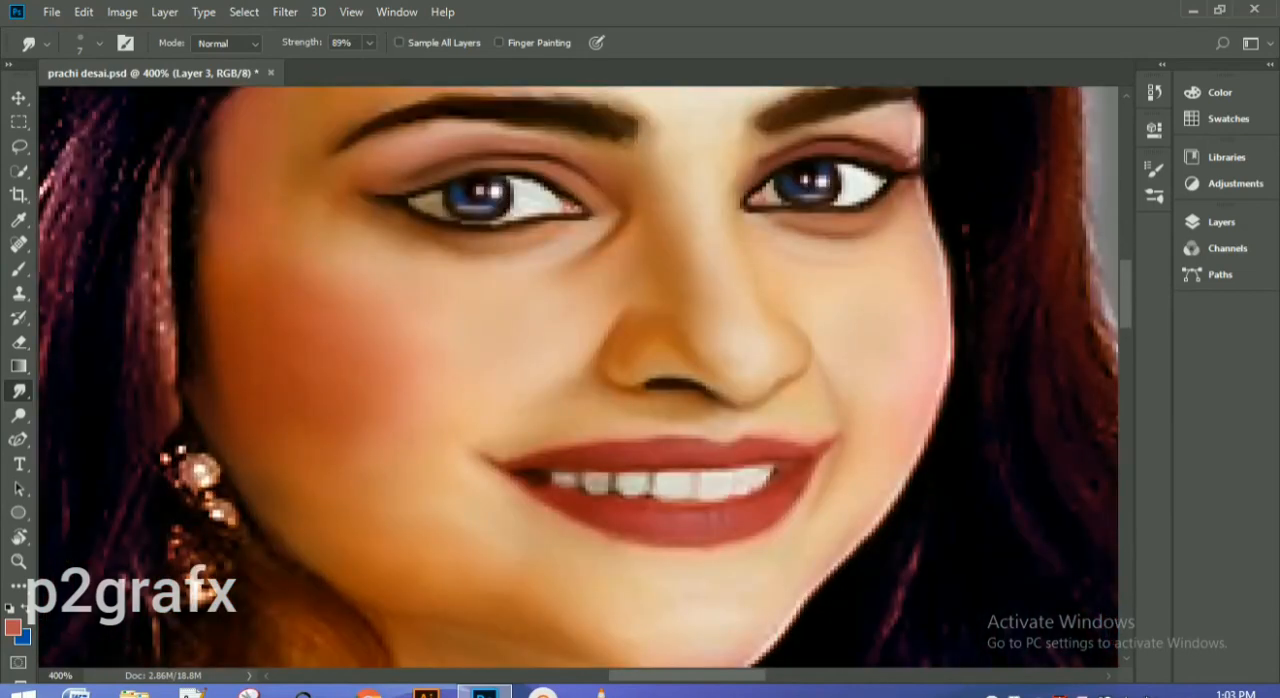
Step: Smudge the skin on Layer 1 at the face edge beside the right-hand eye and just below the lower lip
{"action": "left_click", "coordinate": [1221, 222]}
{"action": "left_click", "coordinate": [1036, 485]}
{"action": "left_click", "coordinate": [1221, 222]}
{"action": "scroll", "coordinate": [579, 377], "scroll_direction": "up", "scroll_amount": 3}
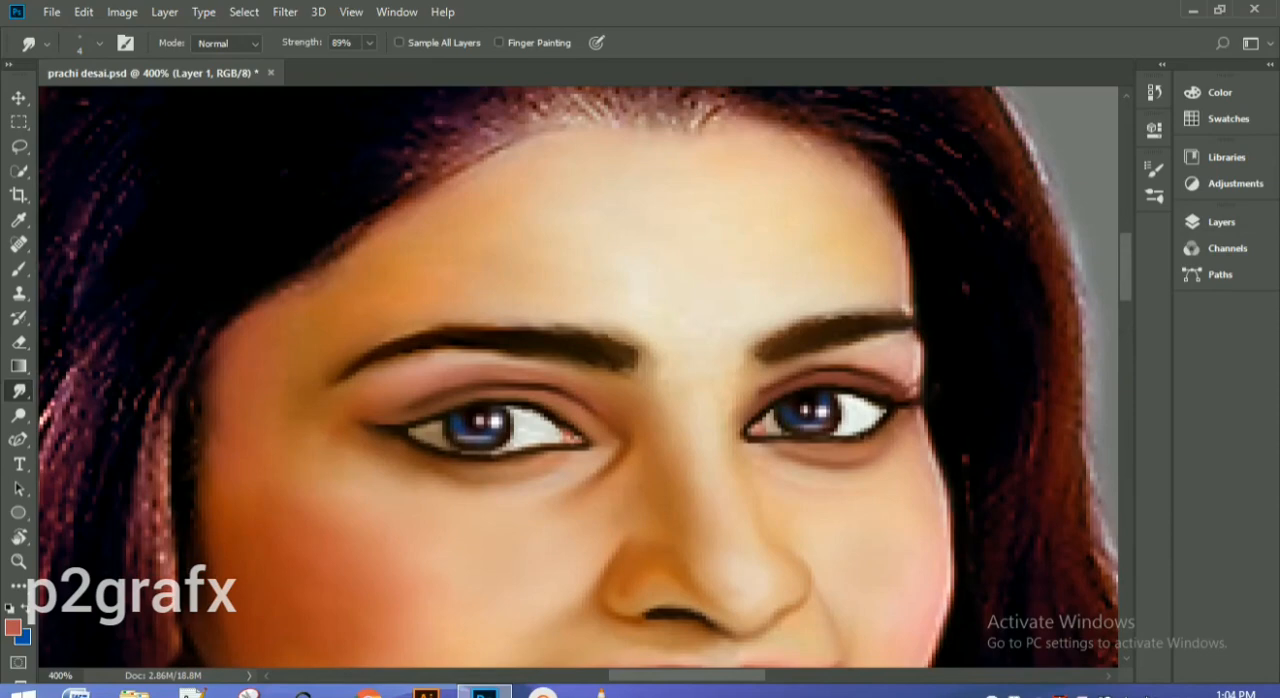
{"action": "left_click_drag", "start_coordinate": [920, 356], "coordinate": [915, 378]}
{"action": "scroll", "coordinate": [579, 377], "scroll_direction": "down", "scroll_amount": 3}
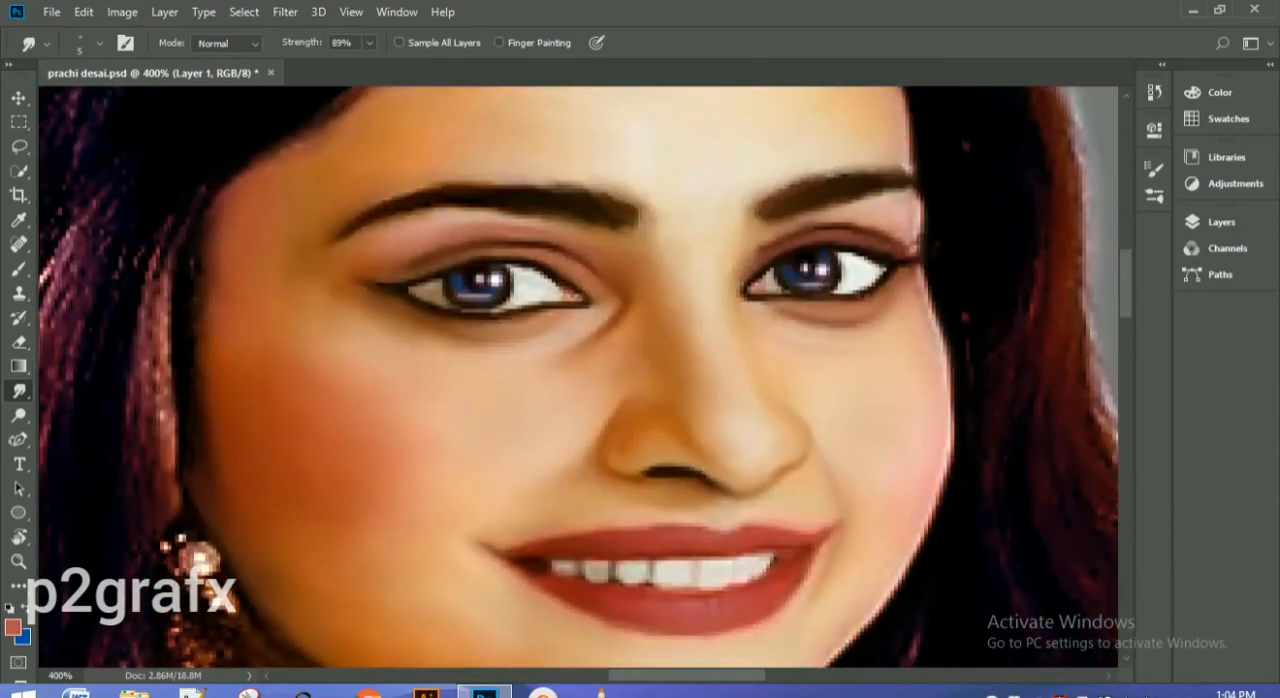
{"action": "scroll", "coordinate": [931, 521], "scroll_direction": "down", "scroll_amount": 6}
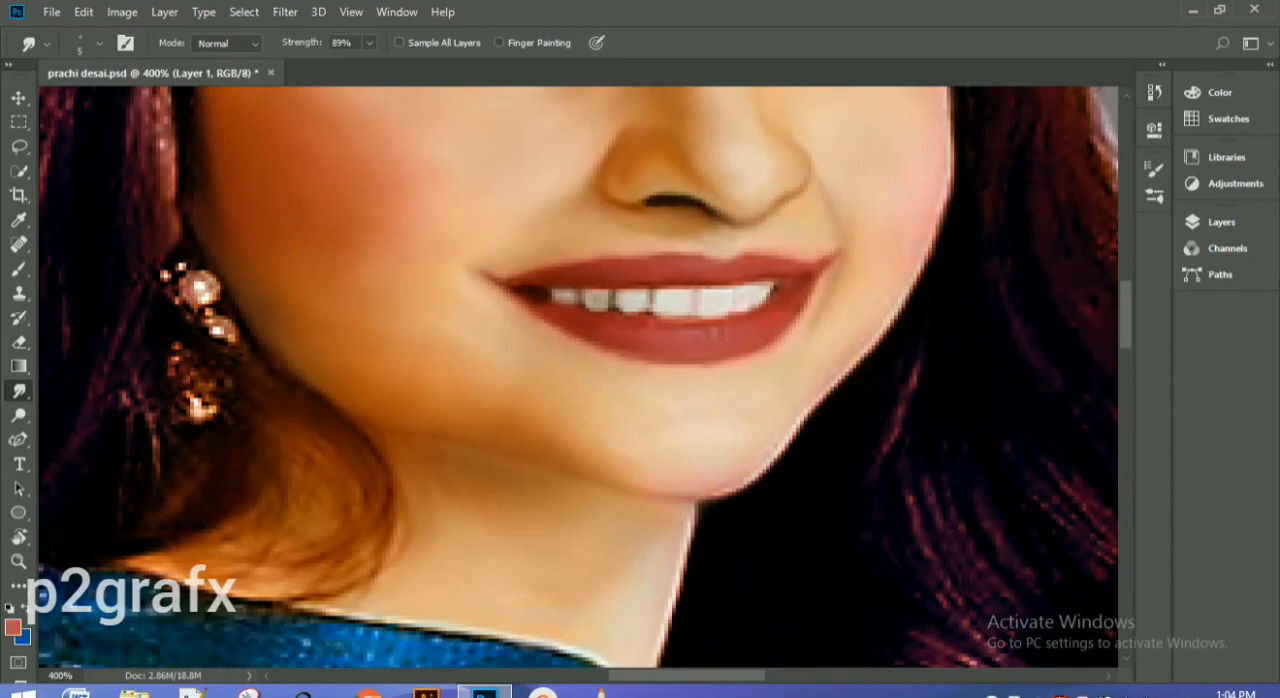
{"action": "left_click_drag", "start_coordinate": [694, 367], "coordinate": [738, 364]}
{"action": "key", "text": "ctrl+1"}
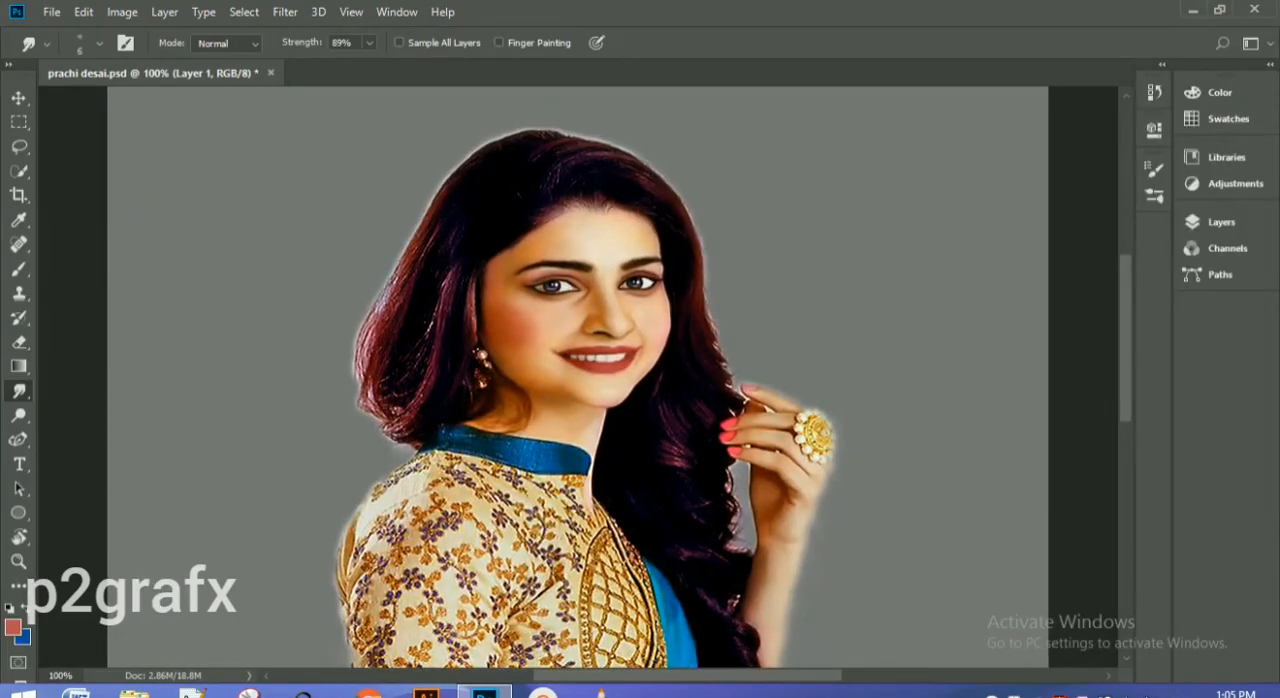
Step: Smudge the left-hand end of the blue collar on Layer 1 with size 10 and 51% strength
{"action": "key", "text": "bracketright"}
{"action": "key", "text": "bracketright"}
{"action": "key", "text": "bracketright"}
{"action": "key", "text": "bracketright"}
{"action": "key", "text": "ctrl+plus"}
{"action": "key", "text": "ctrl+plus"}
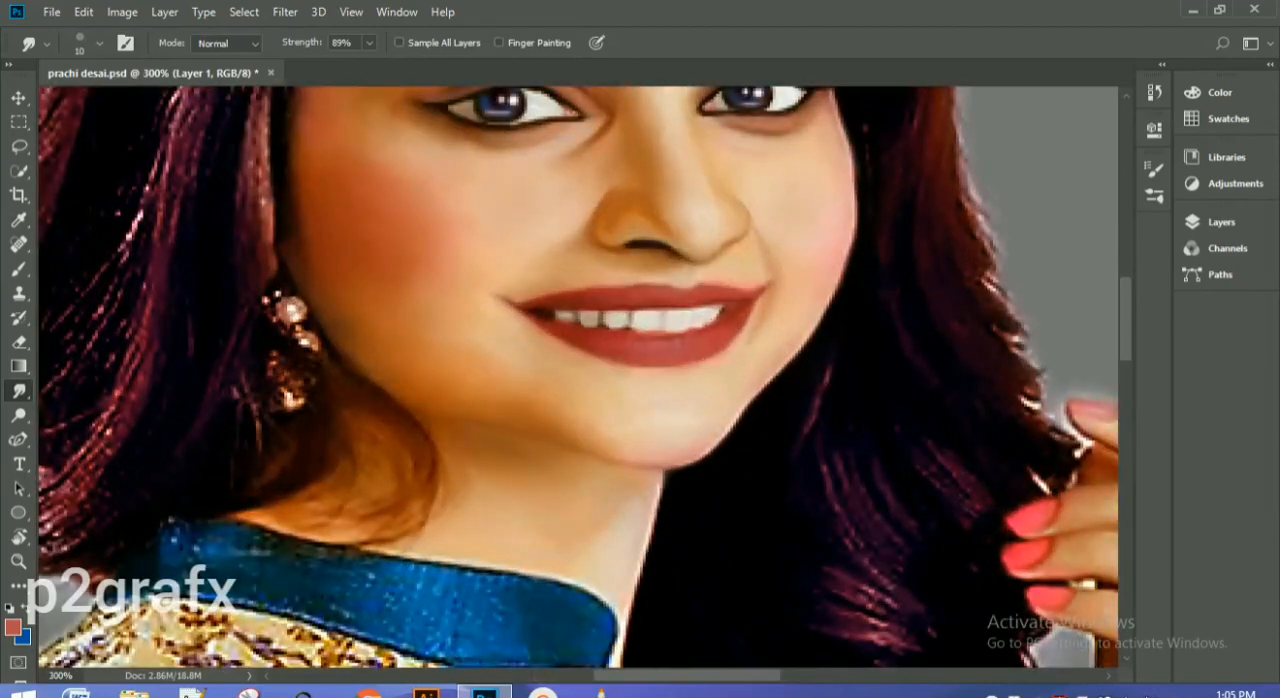
{"action": "key", "text": "5"}
{"action": "key", "text": "1"}
{"action": "scroll", "coordinate": [578, 377], "scroll_direction": "down", "scroll_amount": 5}
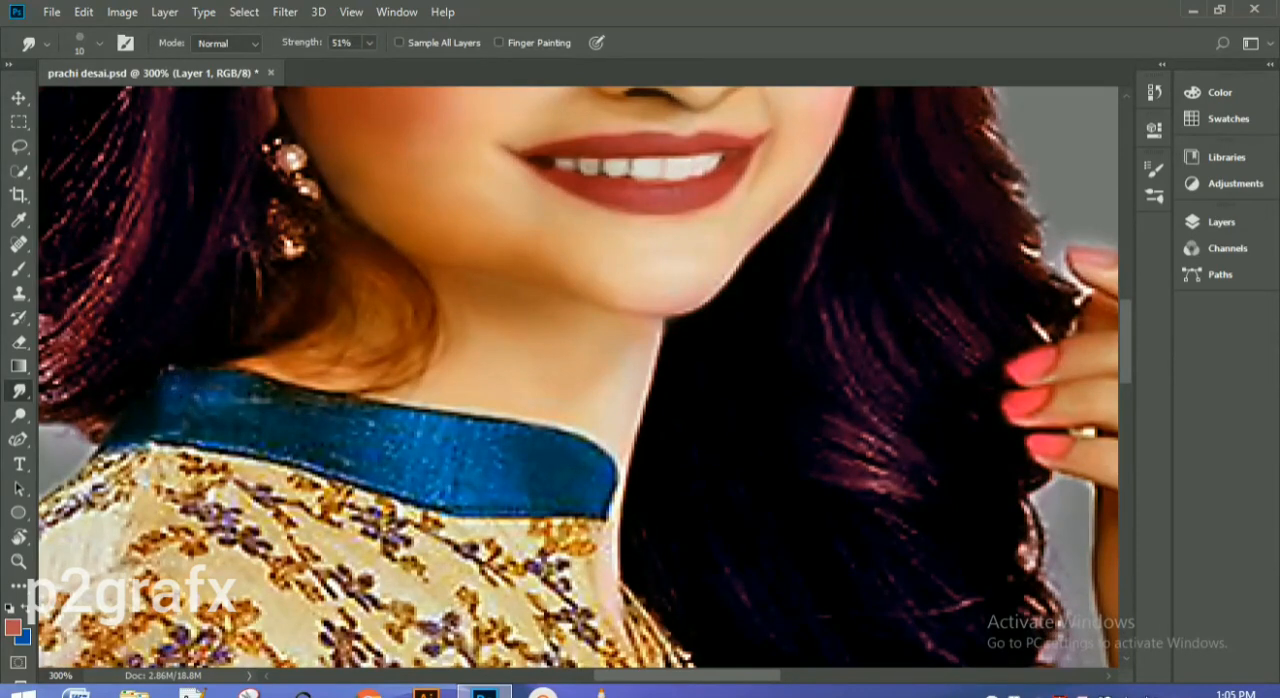
{"action": "left_click_drag", "start_coordinate": [155, 435], "coordinate": [226, 450]}
{"action": "left_click_drag", "start_coordinate": [252, 398], "coordinate": [271, 403]}
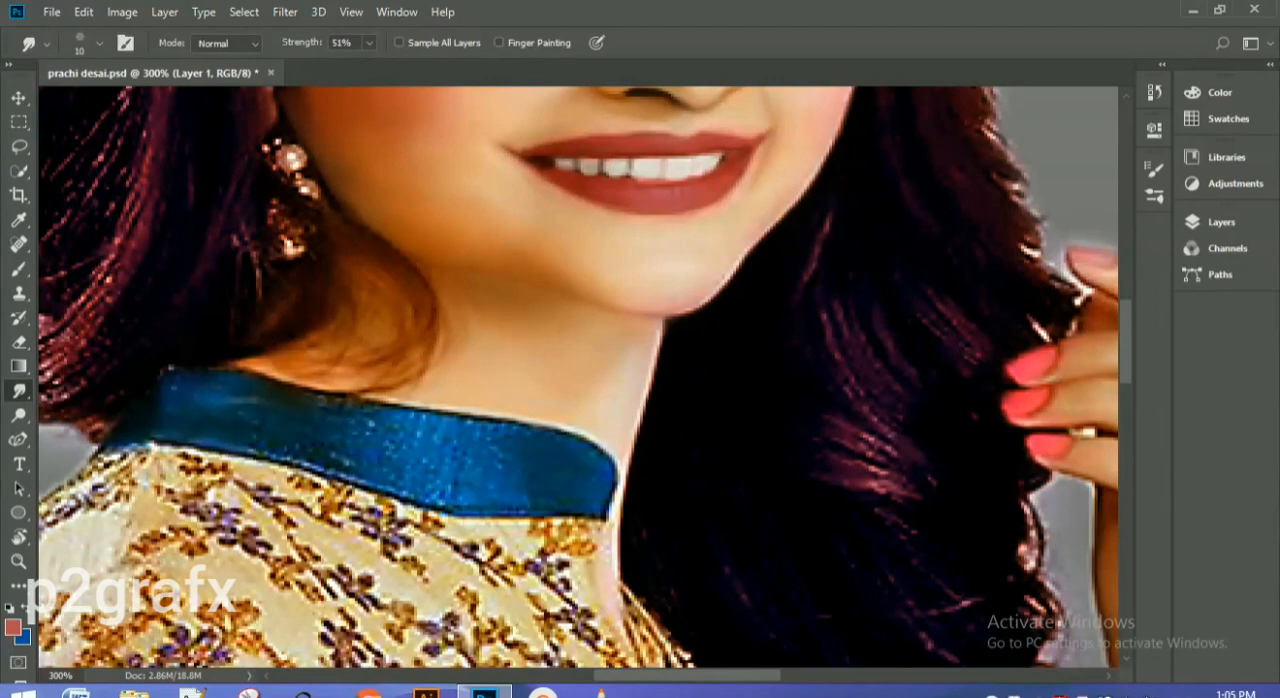
Step: Smooth the rest of the blue collar and its edges on Layer 1 with the Smudge tool at 63% strength
{"action": "key", "text": "6"}
{"action": "key", "text": "3"}
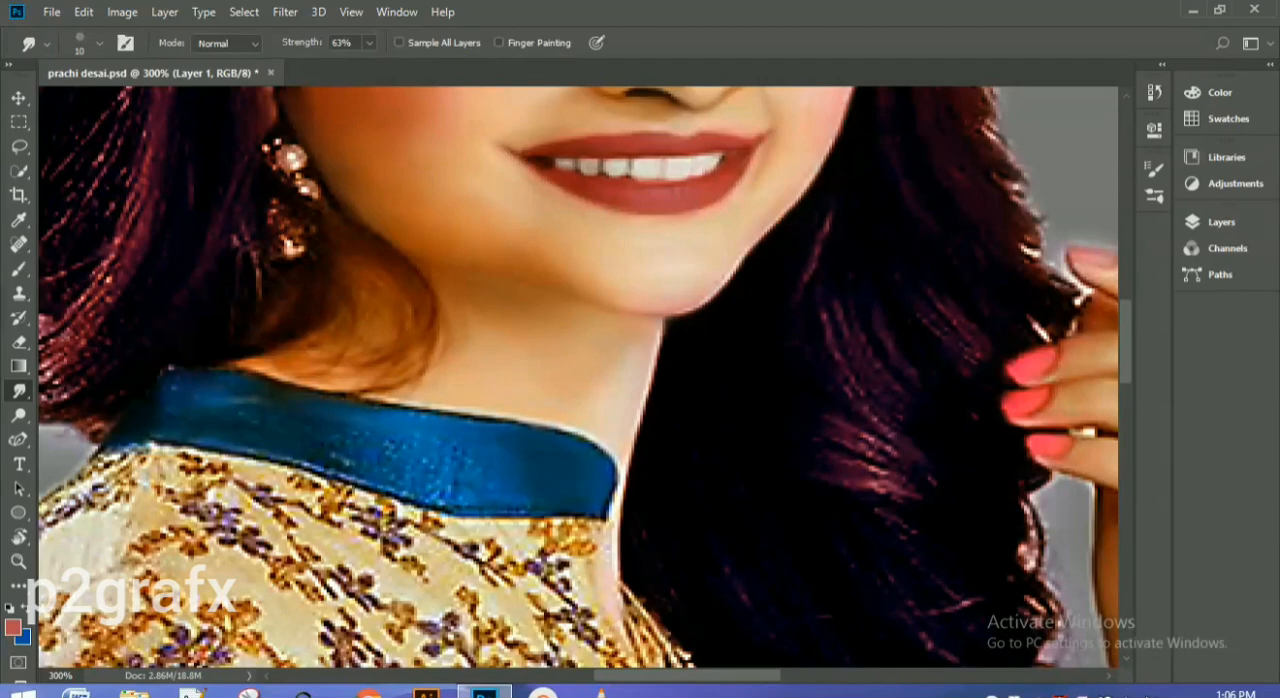
{"action": "key", "text": "ctrl+plus"}
{"action": "left_click_drag", "start_coordinate": [407, 526], "coordinate": [517, 526]}
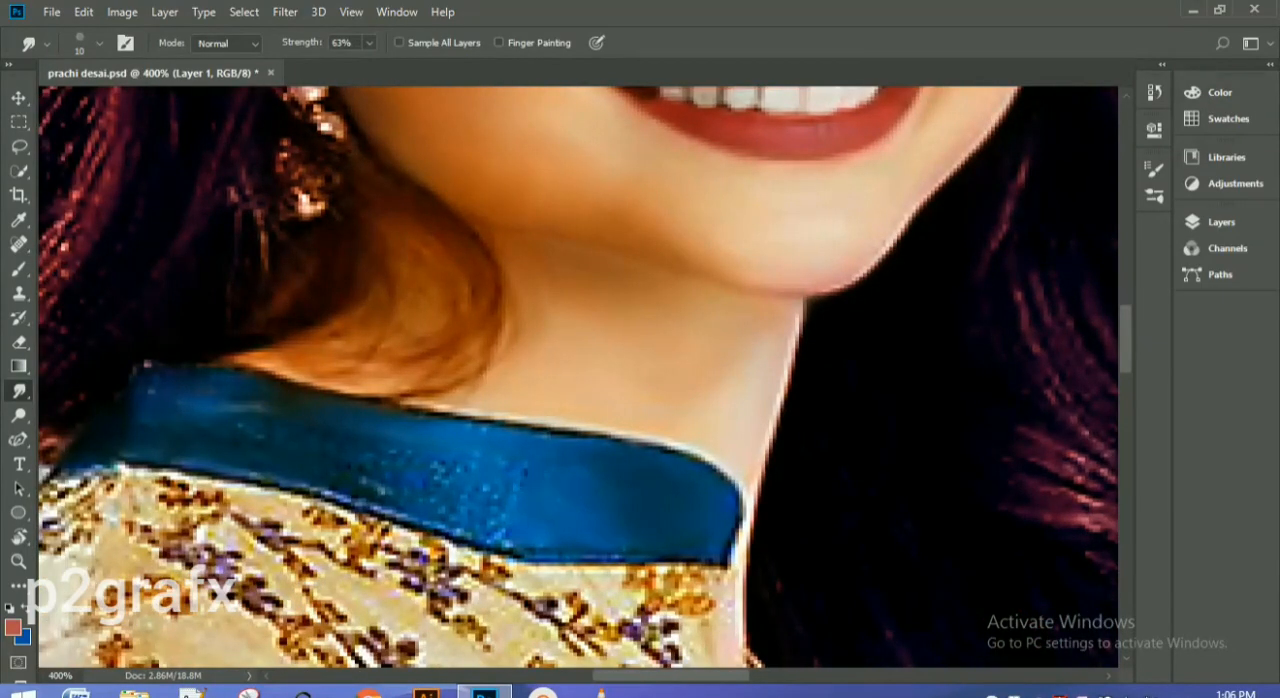
{"action": "mouse_move", "coordinate": [487, 520]}
{"action": "left_mouse_down"}
{"action": "mouse_move", "coordinate": [508, 541]}
{"action": "mouse_move", "coordinate": [258, 478]}
{"action": "left_mouse_up"}
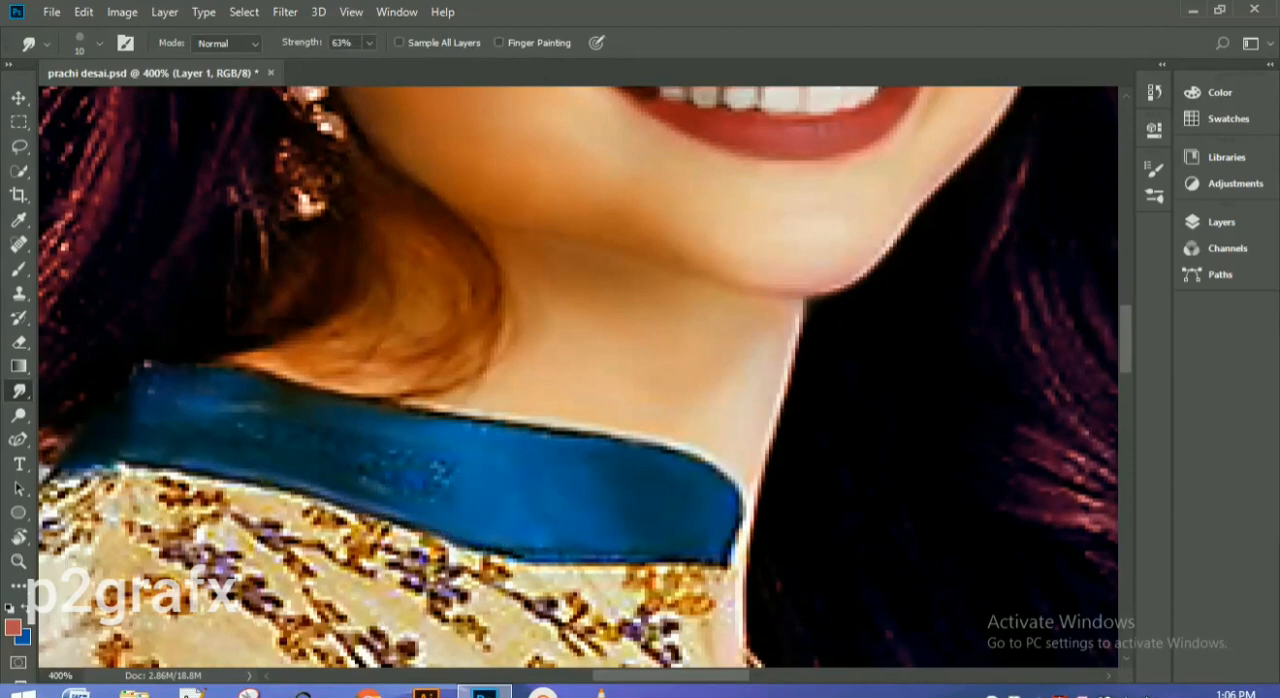
{"action": "left_click_drag", "start_coordinate": [366, 480], "coordinate": [446, 484]}
{"action": "left_click_drag", "start_coordinate": [238, 365], "coordinate": [280, 376]}
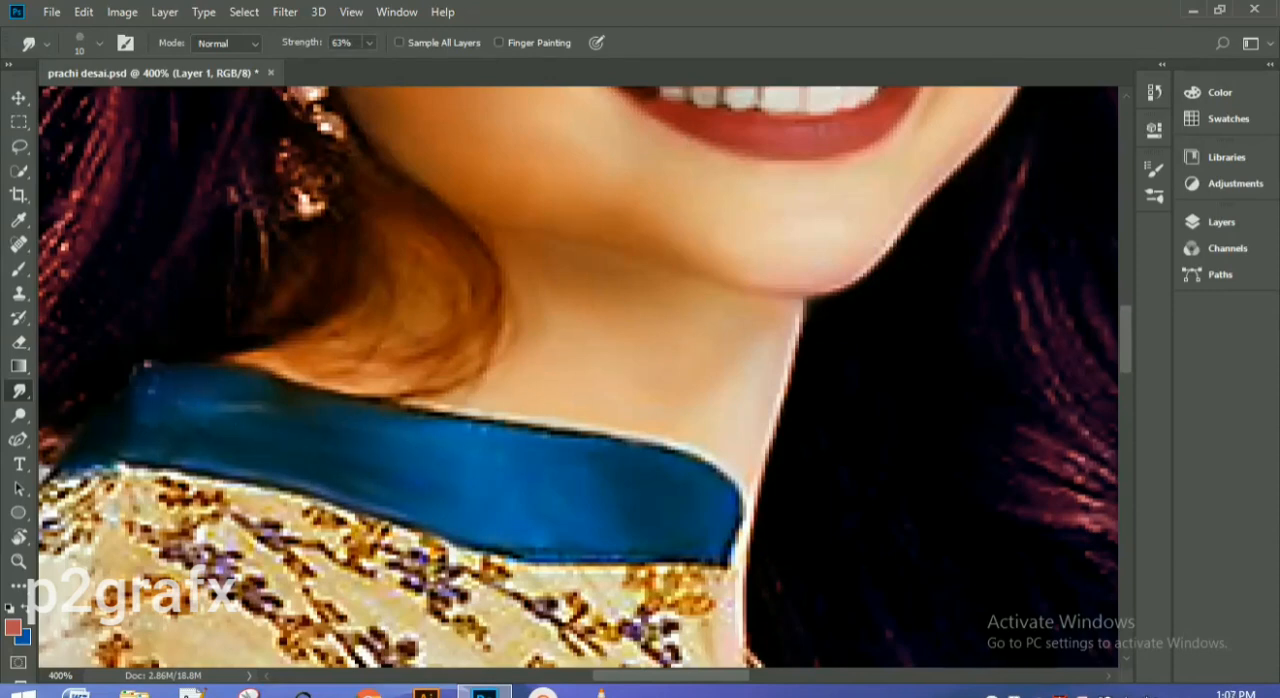
{"action": "left_click_drag", "start_coordinate": [436, 410], "coordinate": [705, 462]}
{"action": "left_click_drag", "start_coordinate": [740, 530], "coordinate": [702, 566]}
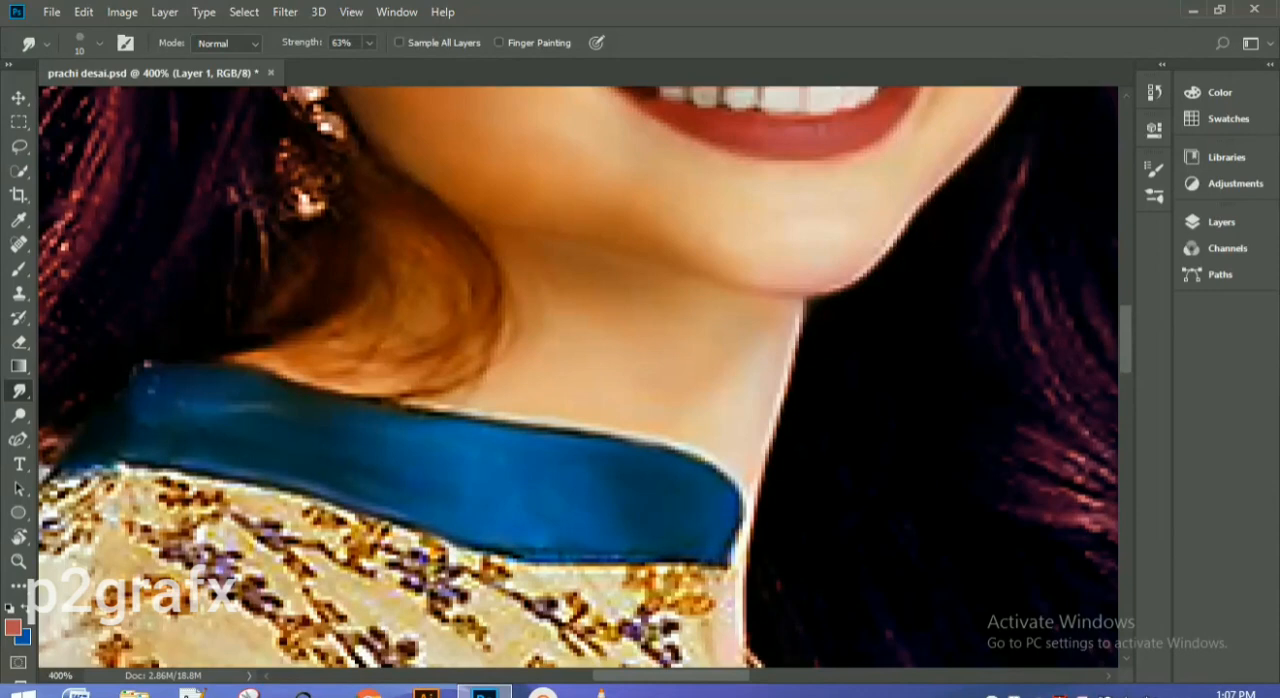
{"action": "key", "text": "bracketleft"}
{"action": "key", "text": "bracketleft"}
{"action": "key", "text": "bracketleft"}
{"action": "key", "text": "bracketleft"}
{"action": "key", "text": "bracketleft"}
{"action": "scroll", "coordinate": [147, 365], "scroll_direction": "down", "scroll_amount": 3}
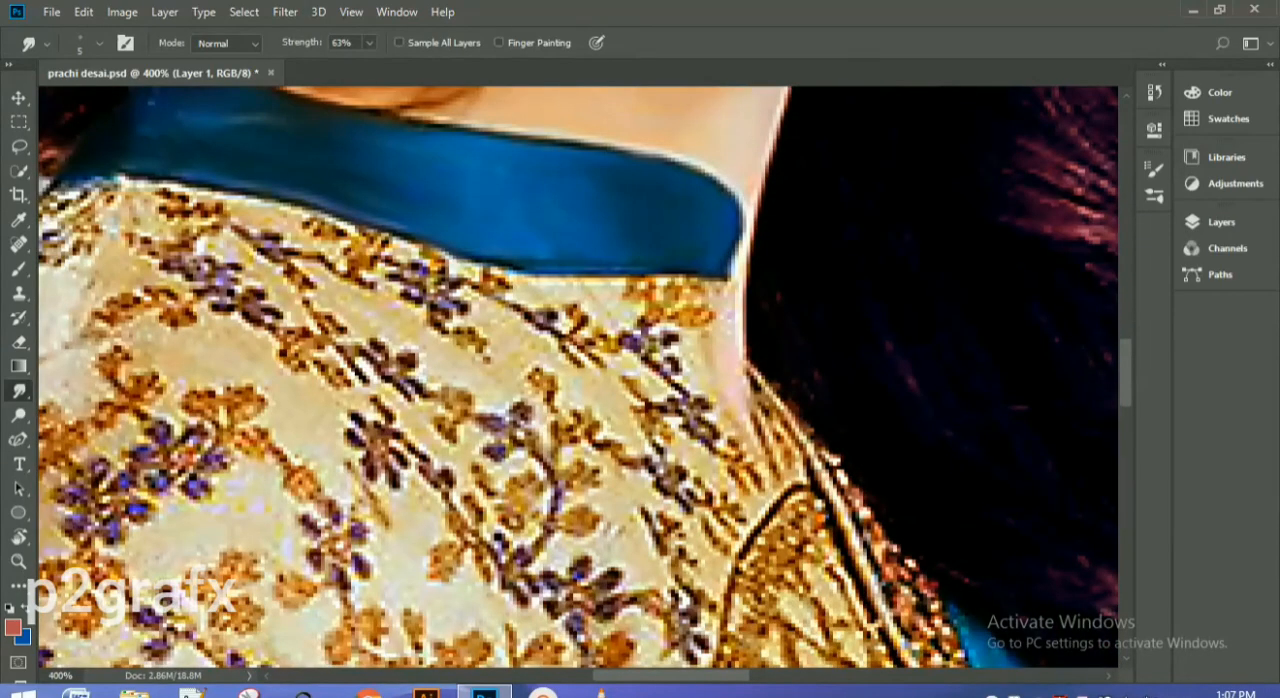
{"action": "key", "text": "ctrl+minus"}
{"action": "key", "text": "ctrl+minus"}
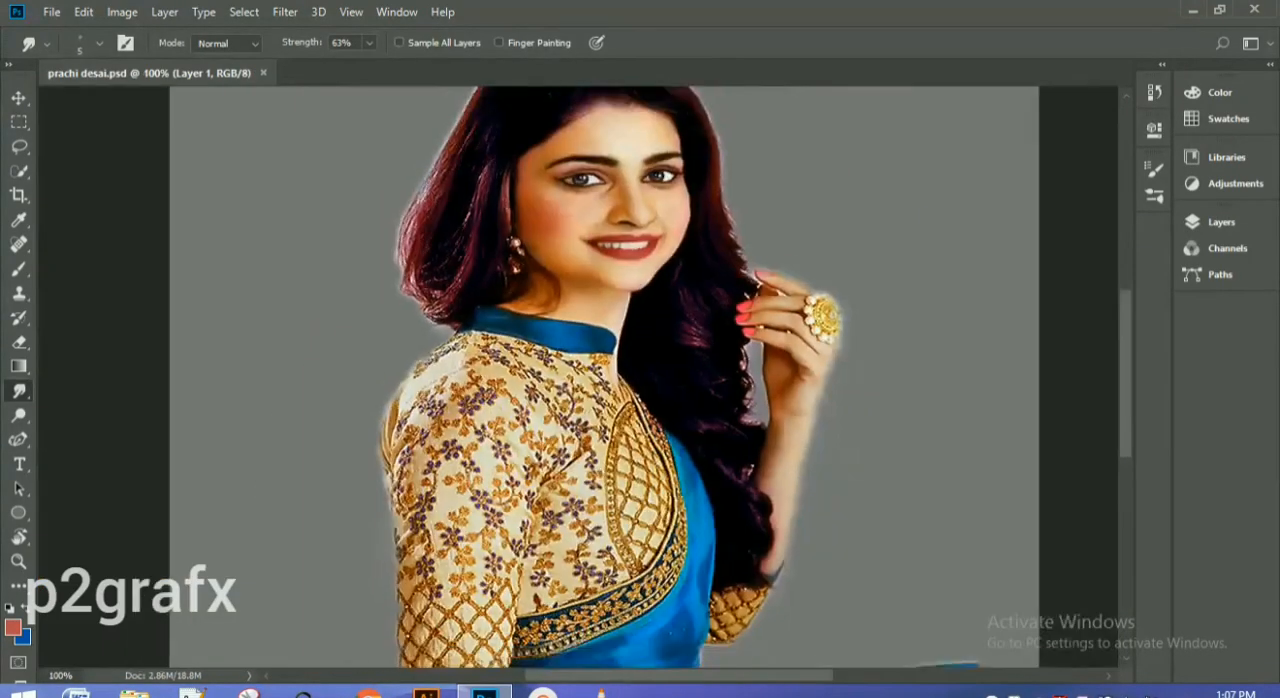
{"action": "key", "text": "ctrl+minus"}
{"action": "key", "text": "ctrl+plus"}
Step: Swap the foreground and background colours, switch to the Brush tool and set the foreground colour to green #027f46
{"action": "key", "text": "x"}
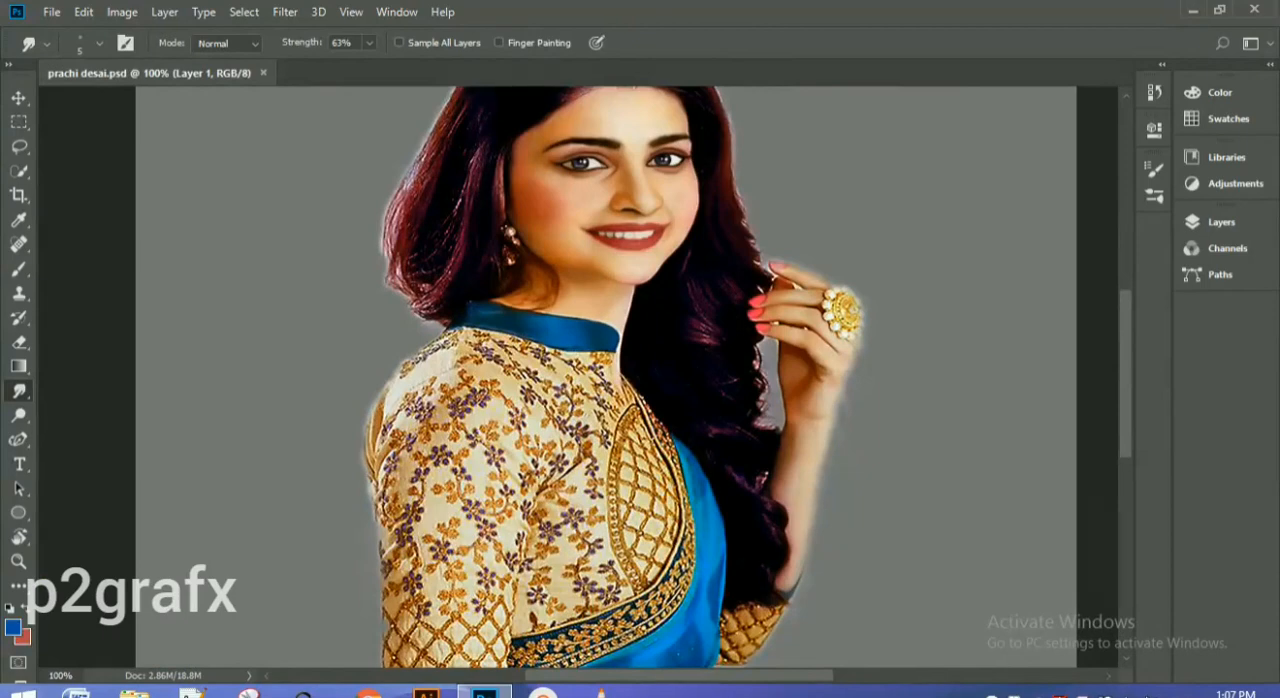
{"action": "left_click", "coordinate": [13, 628]}
{"action": "left_click_drag", "start_coordinate": [974, 241], "coordinate": [973, 273]}
{"action": "left_click", "coordinate": [1174, 148]}
{"action": "key", "text": "b"}
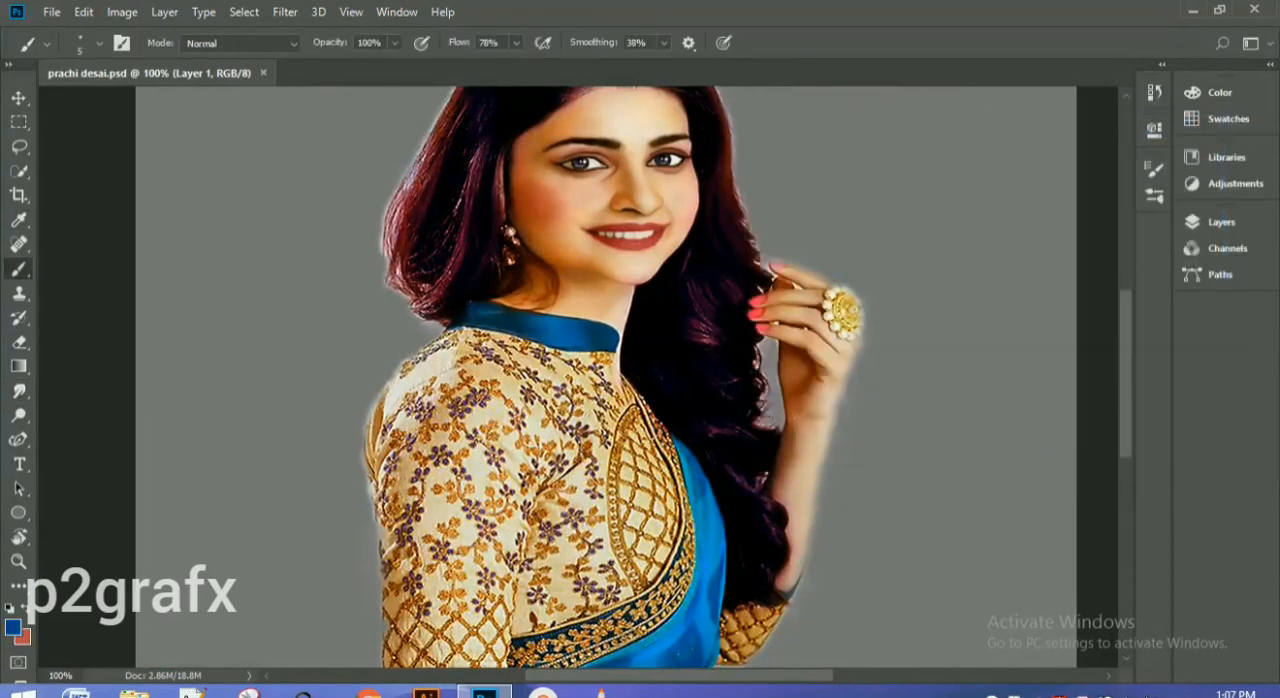
{"action": "left_click", "coordinate": [13, 628]}
{"action": "mouse_move", "coordinate": [1005, 257]}
{"action": "left_mouse_down"}
{"action": "mouse_move", "coordinate": [1005, 296]}
{"action": "mouse_move", "coordinate": [979, 277]}
{"action": "left_mouse_up"}
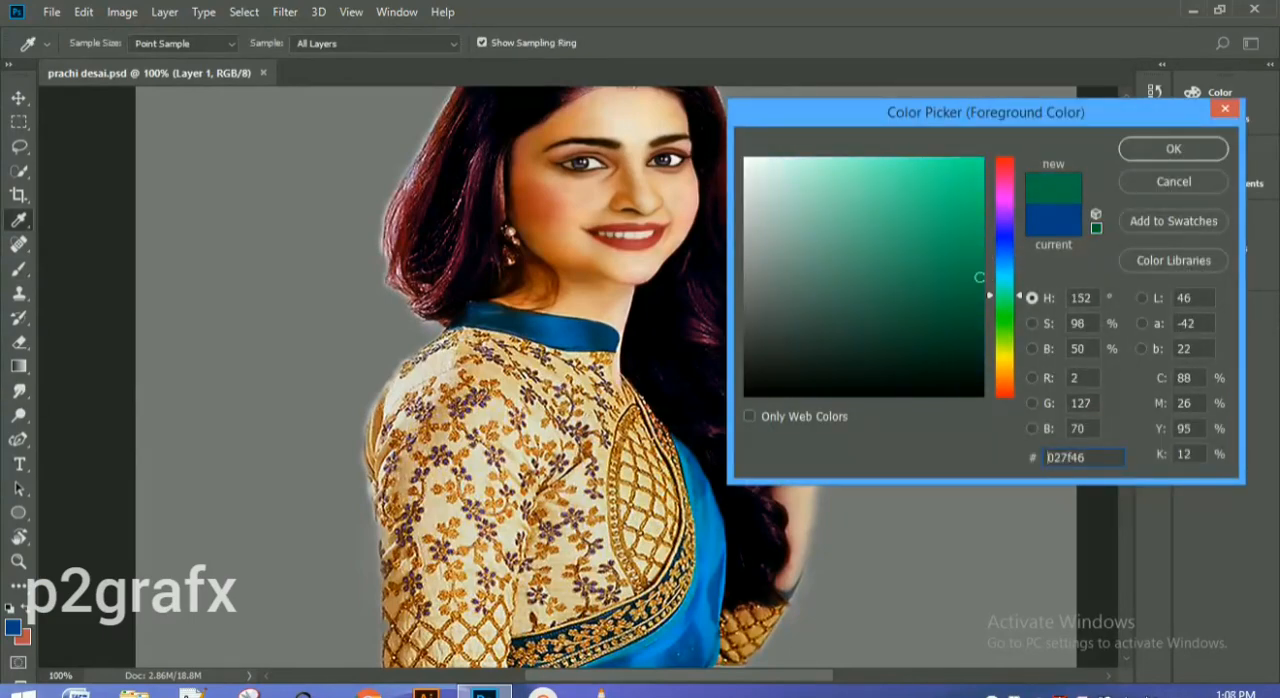
{"action": "key", "text": "Return"}
Step: Paint a green bindi dot between the eyebrows directly on Layer 1
{"action": "key", "text": "ctrl+plus"}
{"action": "scroll", "coordinate": [578, 377], "scroll_direction": "up", "scroll_amount": 5}
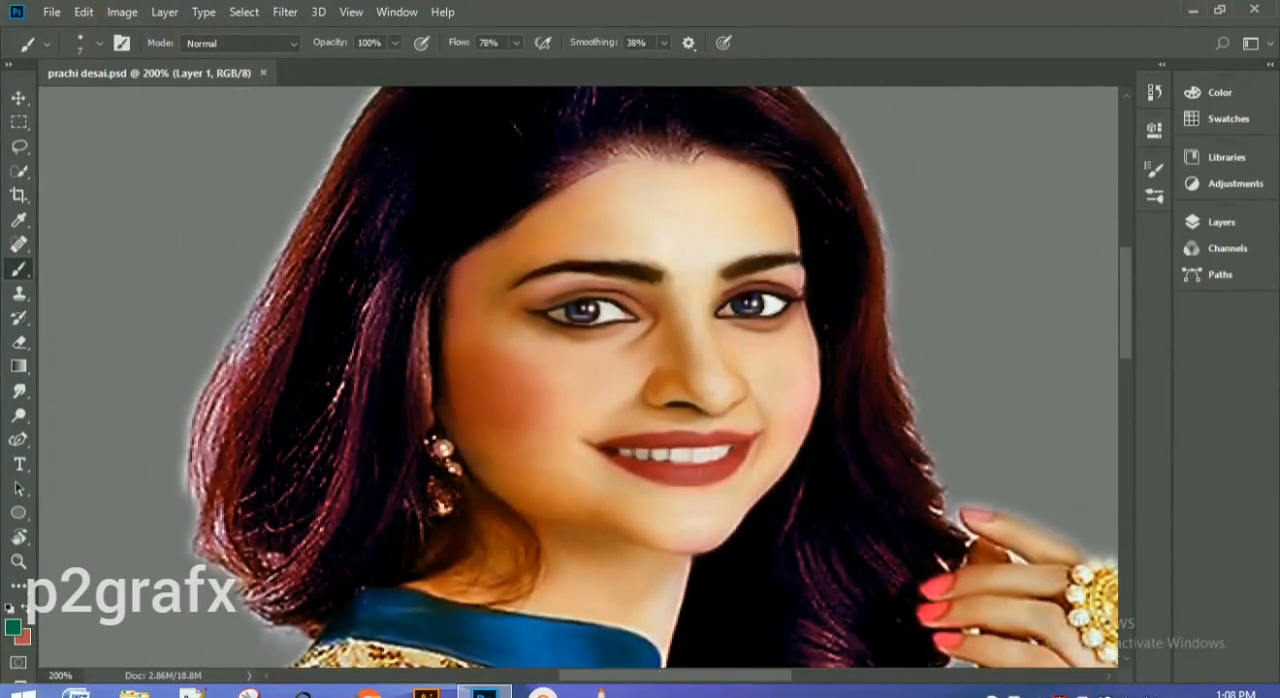
{"action": "left_click", "coordinate": [691, 275]}
{"action": "key", "text": "ctrl+minus"}
{"action": "key", "text": "ctrl+minus"}
{"action": "key", "text": "ctrl+minus"}
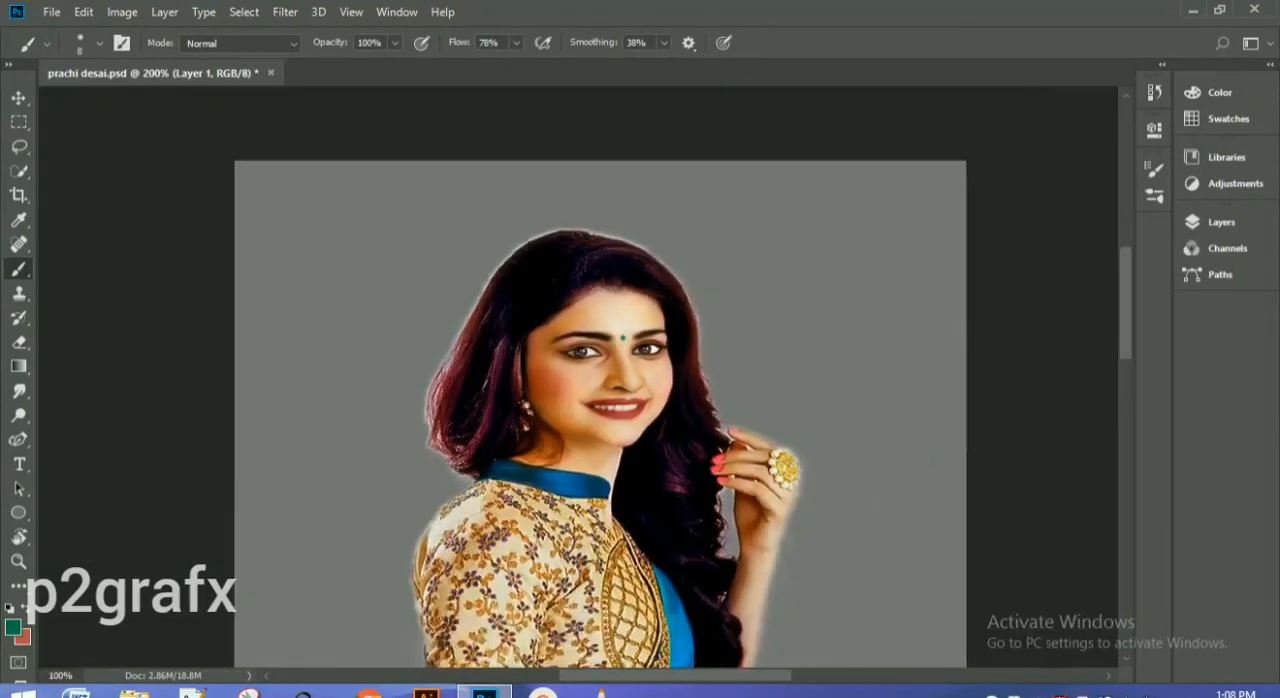
{"action": "key", "text": "ctrl+minus"}
{"action": "key", "text": "ctrl+minus"}
{"action": "key", "text": "ctrl+plus"}
{"action": "key", "text": "ctrl+plus"}
{"action": "key", "text": "ctrl+plus"}
{"action": "key", "text": "ctrl+plus"}
{"action": "key", "text": "ctrl+plus"}
{"action": "key", "text": "ctrl+plus"}
{"action": "key", "text": "ctrl+minus"}
{"action": "key", "text": "ctrl+minus"}
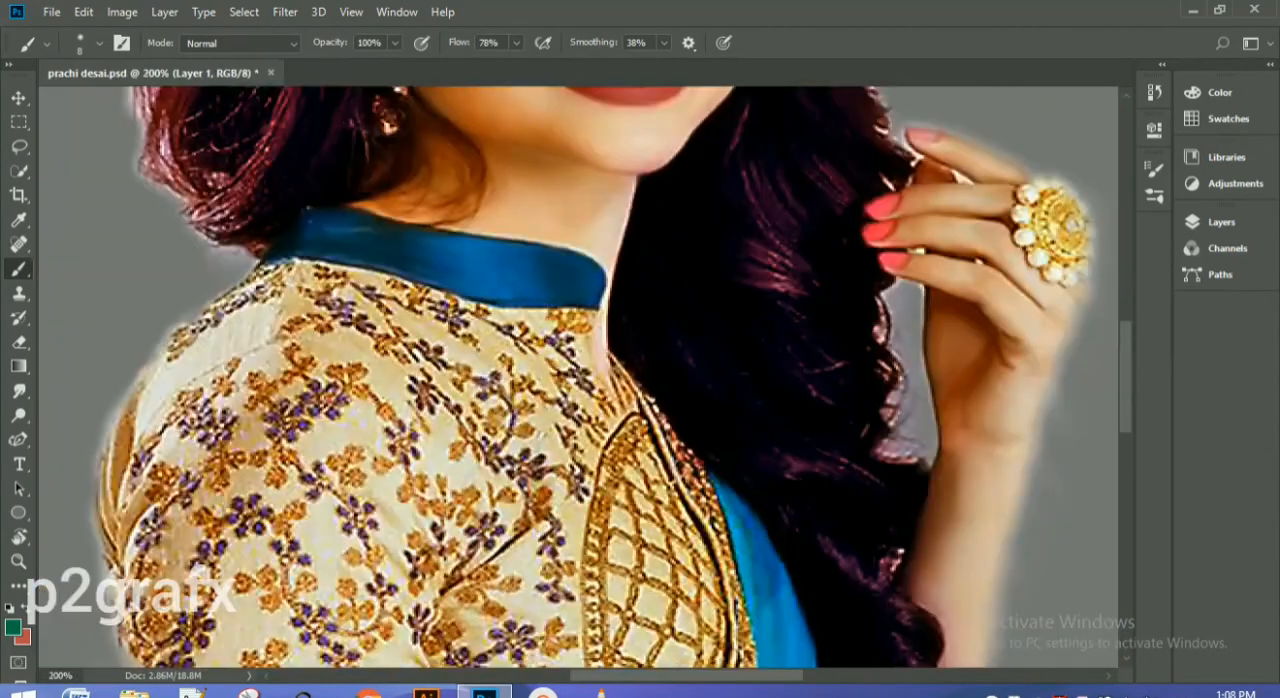
Step: Step the document history back to the saved Smudge Tool state, before the bindi brush strokes
{"action": "left_click", "coordinate": [1221, 222]}
{"action": "left_click", "coordinate": [1154, 93]}
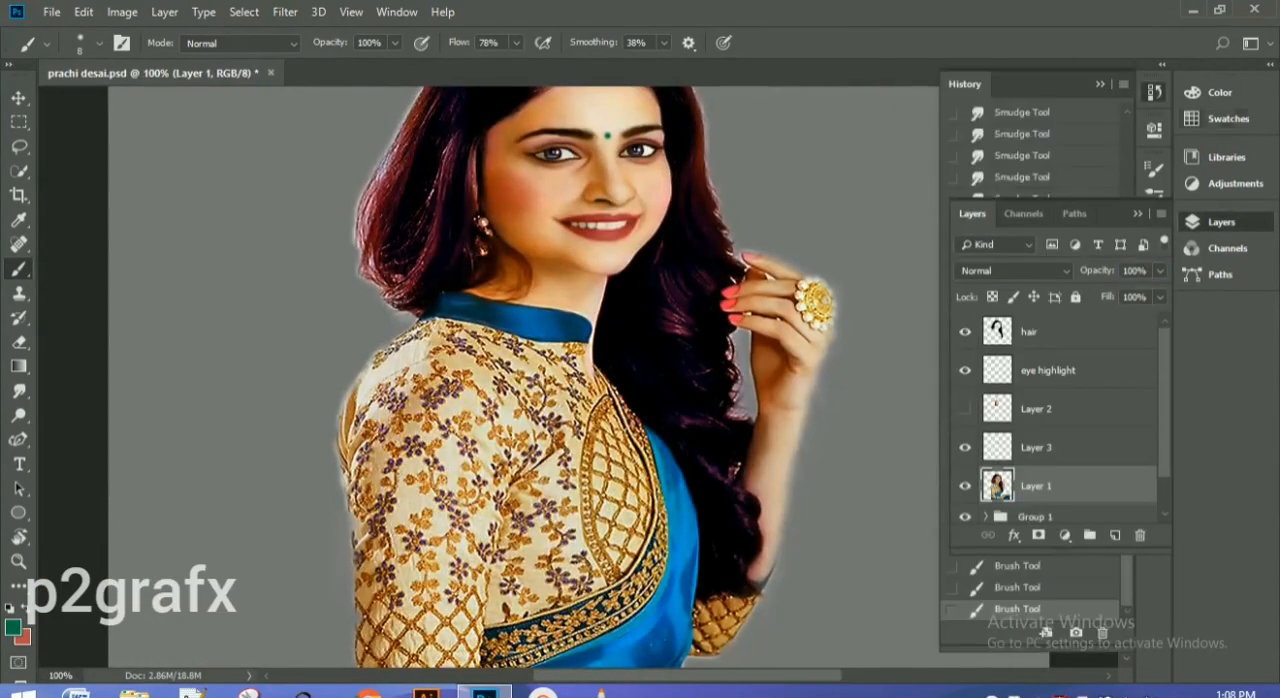
{"action": "left_click", "coordinate": [1221, 222]}
{"action": "left_click", "coordinate": [1030, 544]}
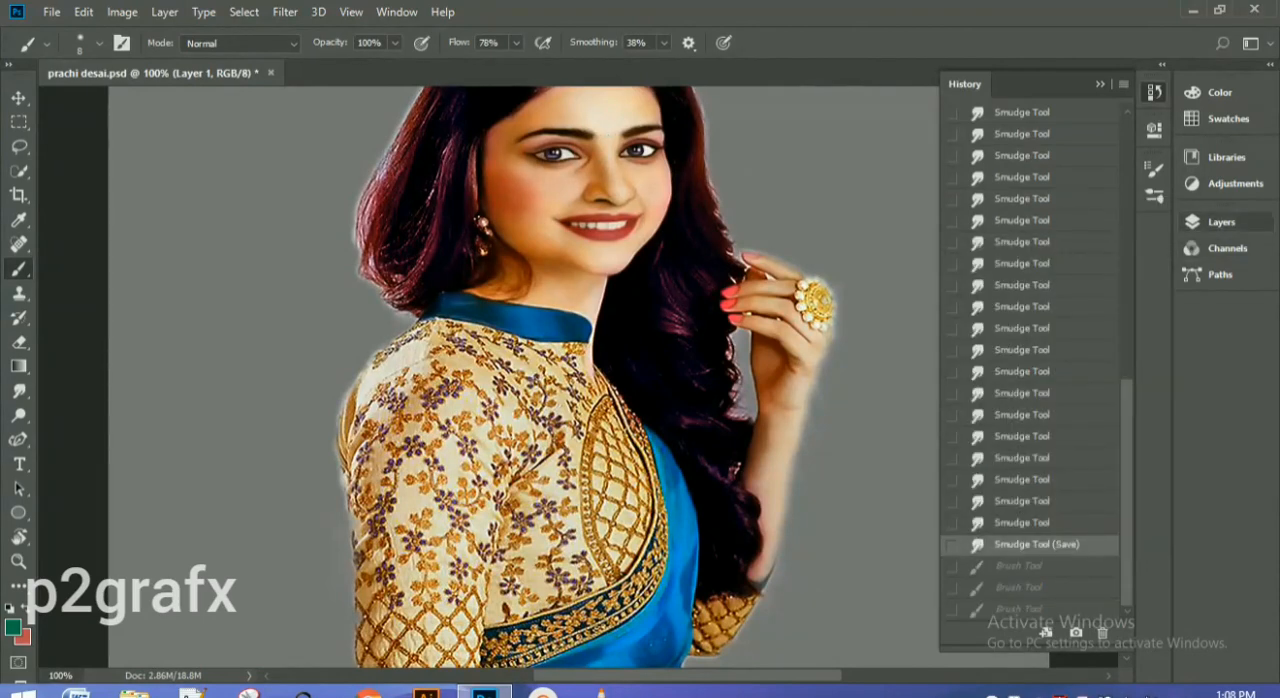
{"action": "left_click", "coordinate": [1154, 93]}
Step: Create a new layer directly above Layer 1 and name it bindi
{"action": "left_click", "coordinate": [1221, 222]}
{"action": "left_click", "coordinate": [1060, 447]}
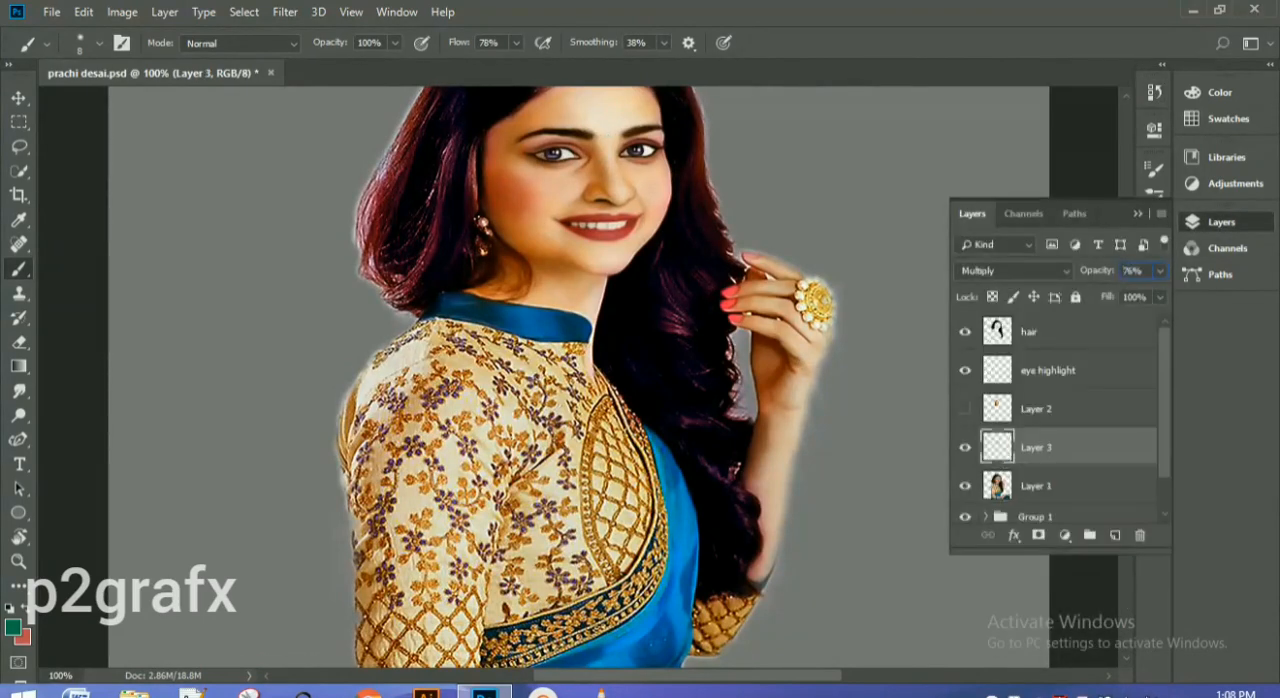
{"action": "left_click", "coordinate": [1060, 486]}
{"action": "left_click", "coordinate": [1115, 536]}
{"action": "double_click", "coordinate": [1037, 486]}
{"action": "type", "text": "bindi"}
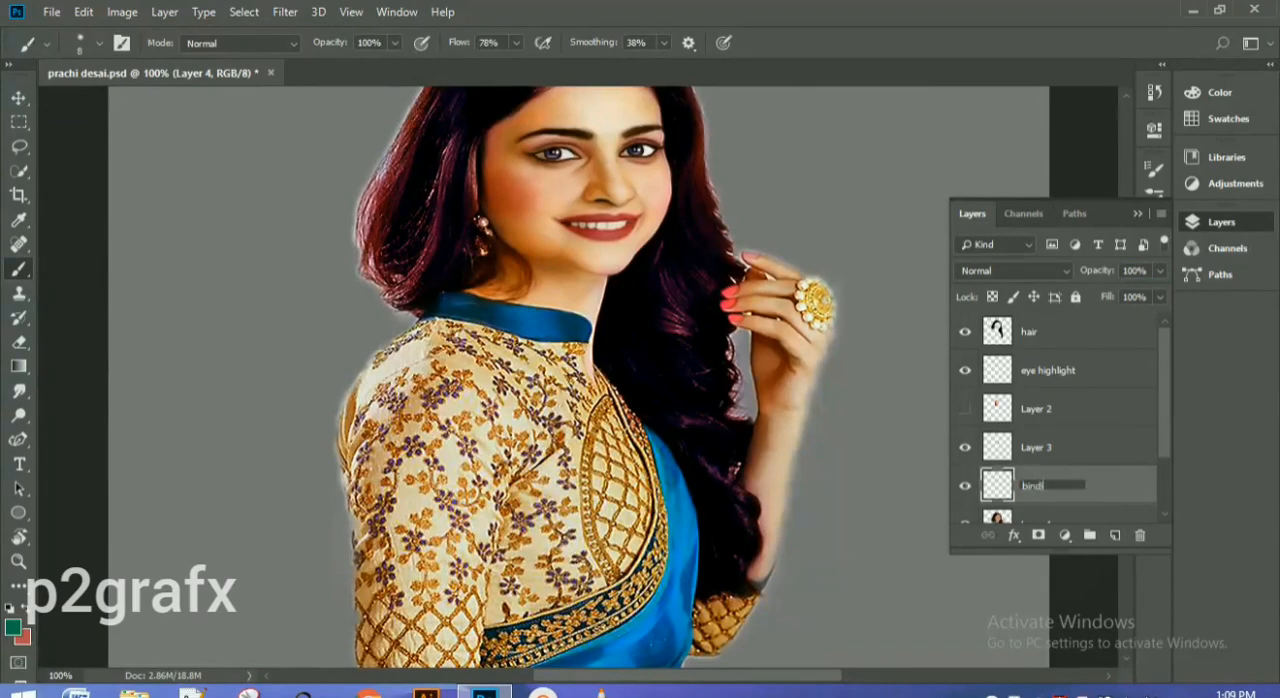
{"action": "key", "text": "Return"}
{"action": "left_click", "coordinate": [1137, 214]}
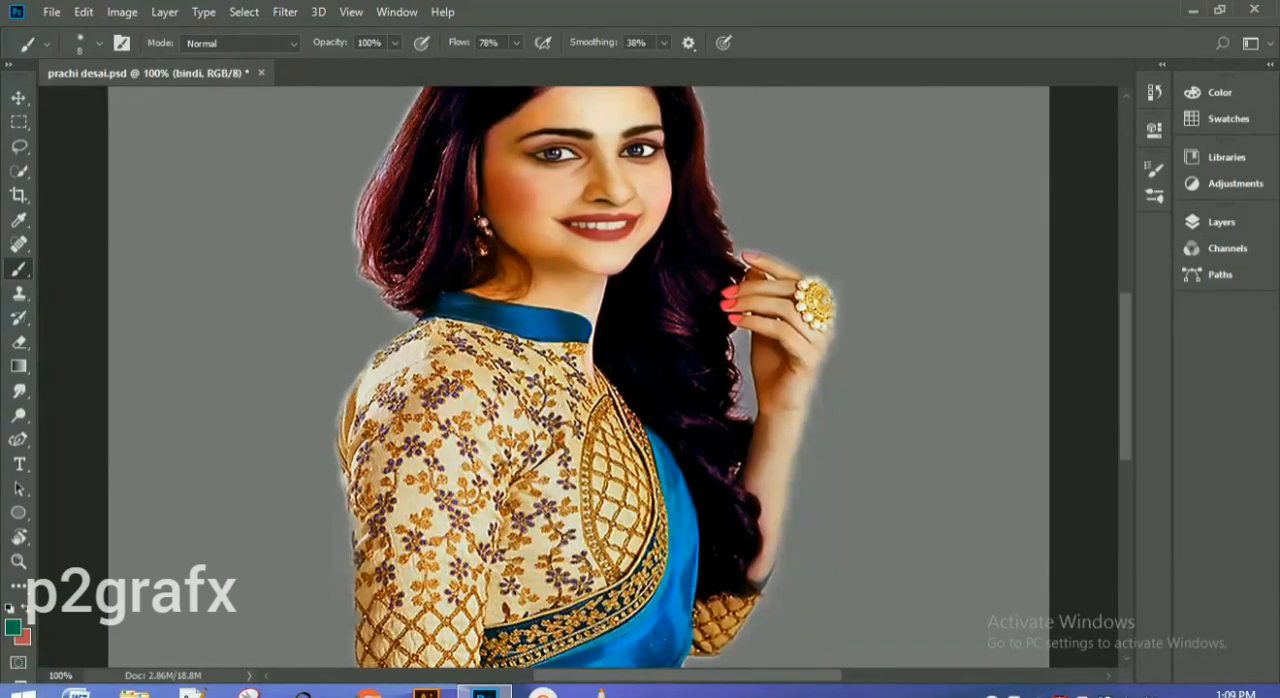
Step: Paint a dark green #02532e bindi dot between the eyebrows on the bindi layer, finishing with a brush of size 7
{"action": "left_click", "coordinate": [13, 627]}
{"action": "left_click_drag", "start_coordinate": [981, 277], "coordinate": [979, 319]}
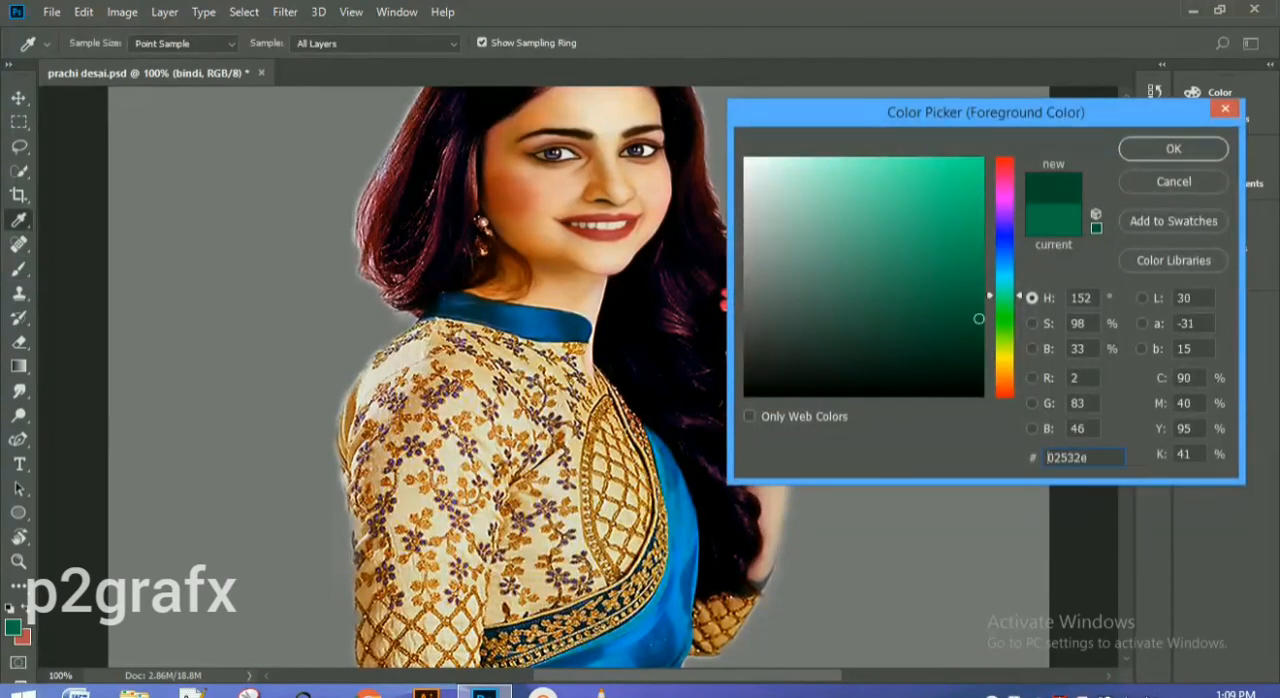
{"action": "key", "text": "Return"}
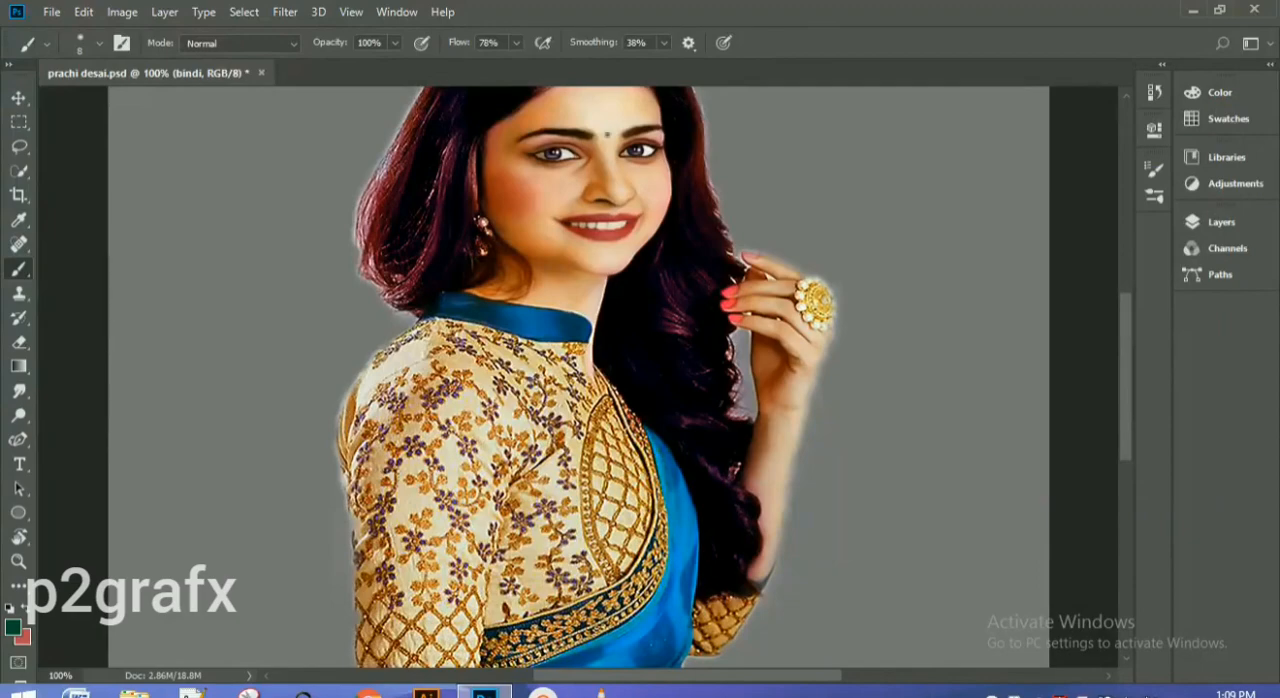
{"action": "key", "text": "ctrl+minus"}
{"action": "key", "text": "ctrl+plus"}
{"action": "key", "text": "ctrl+plus"}
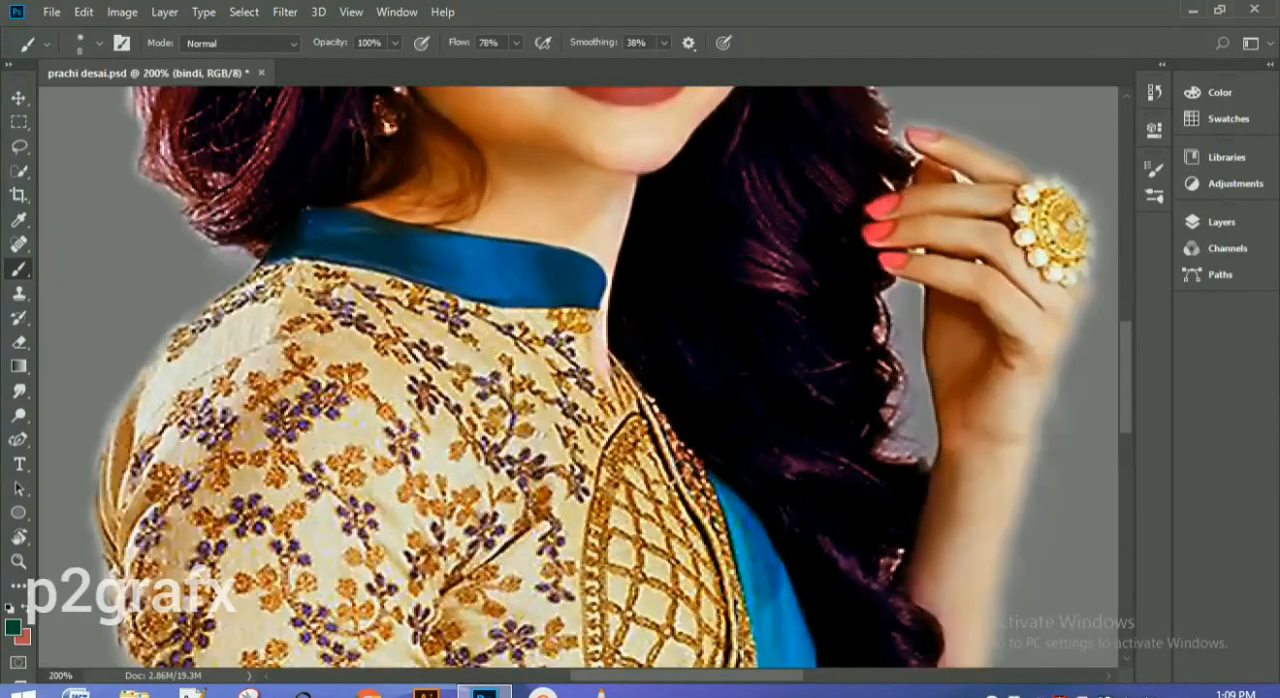
{"action": "scroll", "coordinate": [578, 377], "scroll_direction": "up", "scroll_amount": 2}
{"action": "scroll", "coordinate": [578, 377], "scroll_direction": "up", "scroll_amount": 2}
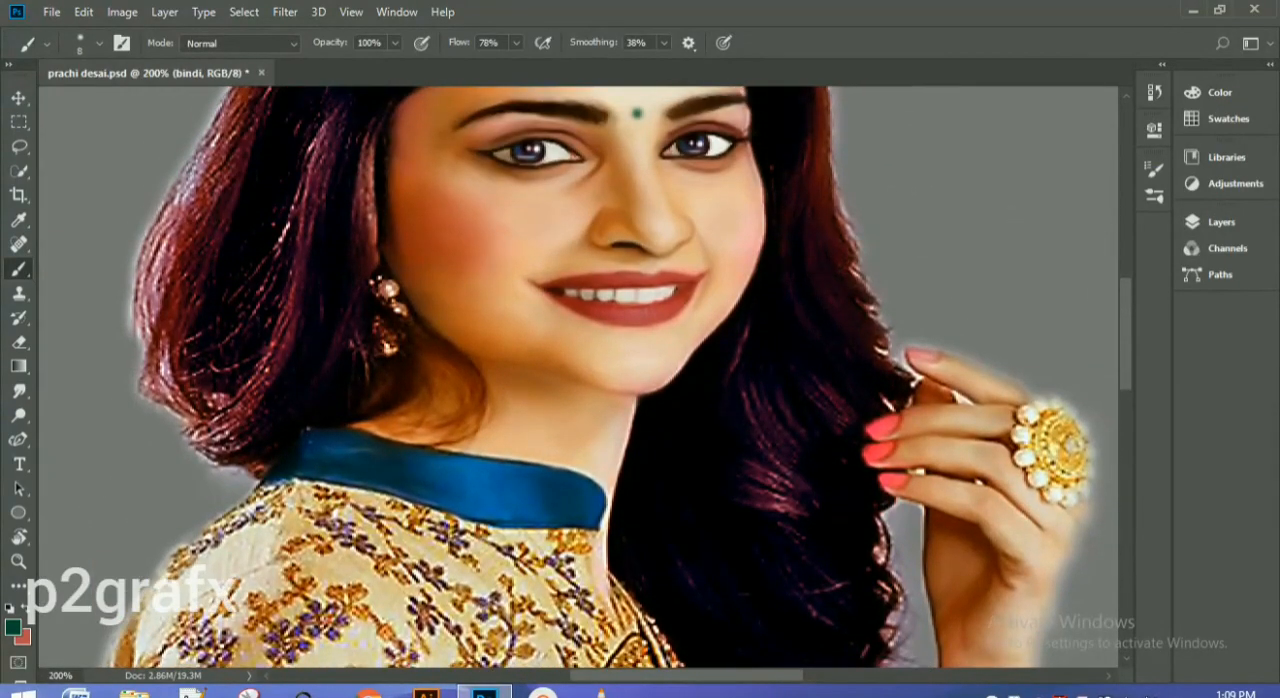
{"action": "key", "text": "bracketleft"}
{"action": "left_click", "coordinate": [637, 113]}
{"action": "key", "text": "ctrl+minus"}
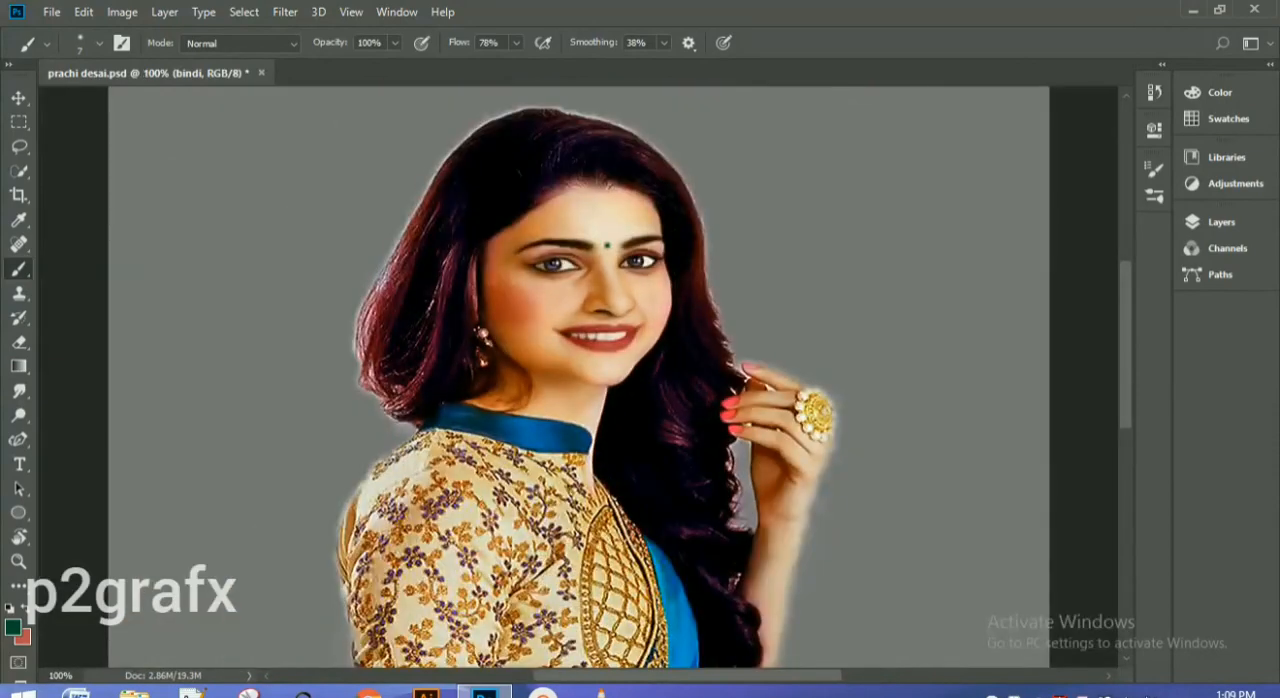